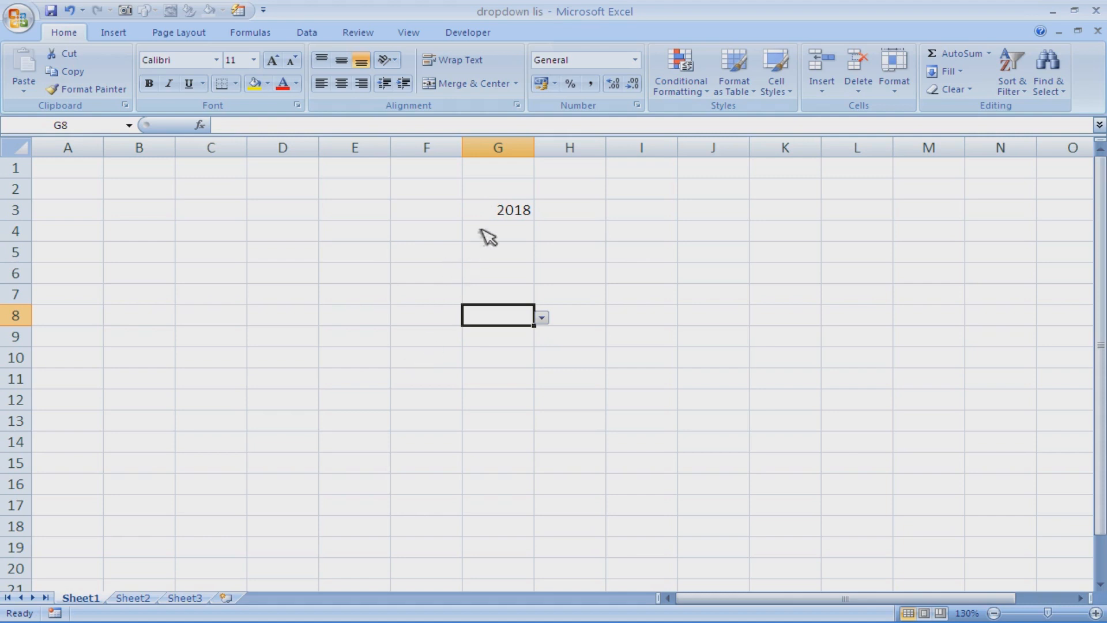
- Choose 2017 and 2018 in turn from the dropdown list in cell G3, ending on 2019
click(503, 214)
click(543, 212)
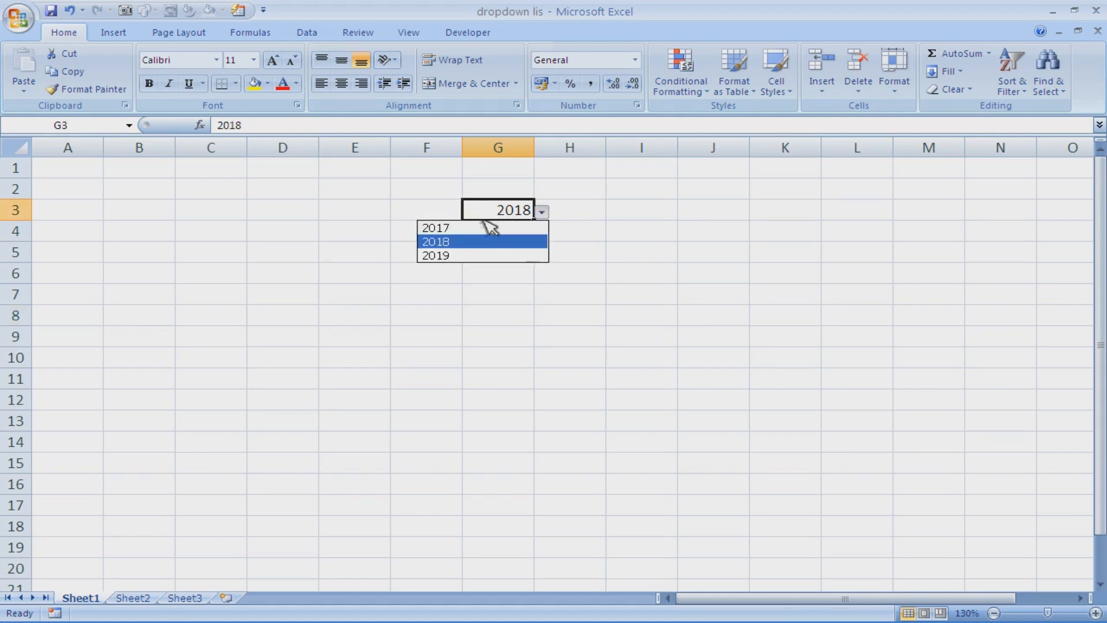
click(461, 228)
click(542, 213)
click(505, 242)
click(542, 212)
click(502, 254)
- Fill cells G4 and G5 with 2017 from their dropdown lists
click(521, 235)
click(542, 233)
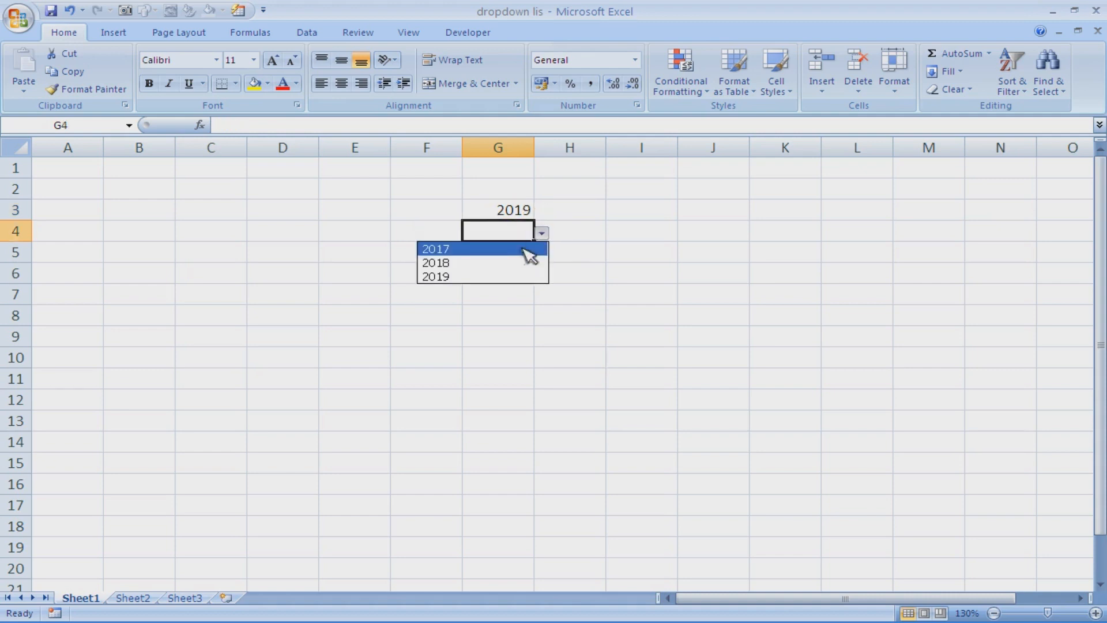
click(526, 249)
click(527, 252)
click(542, 254)
click(507, 269)
click(529, 366)
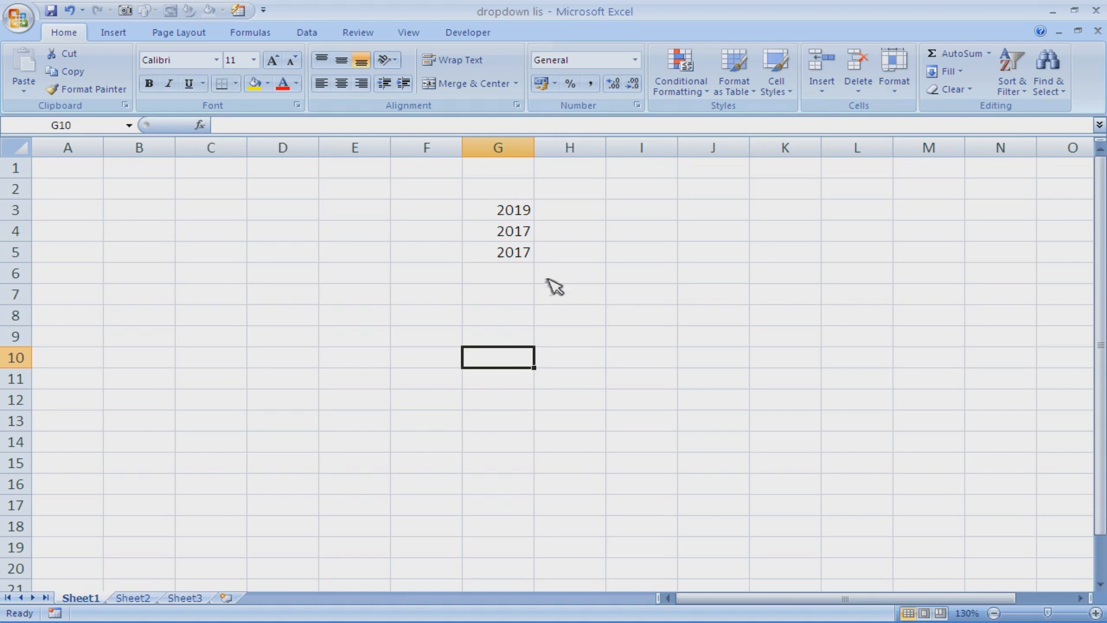
click(525, 256)
click(526, 233)
click(528, 215)
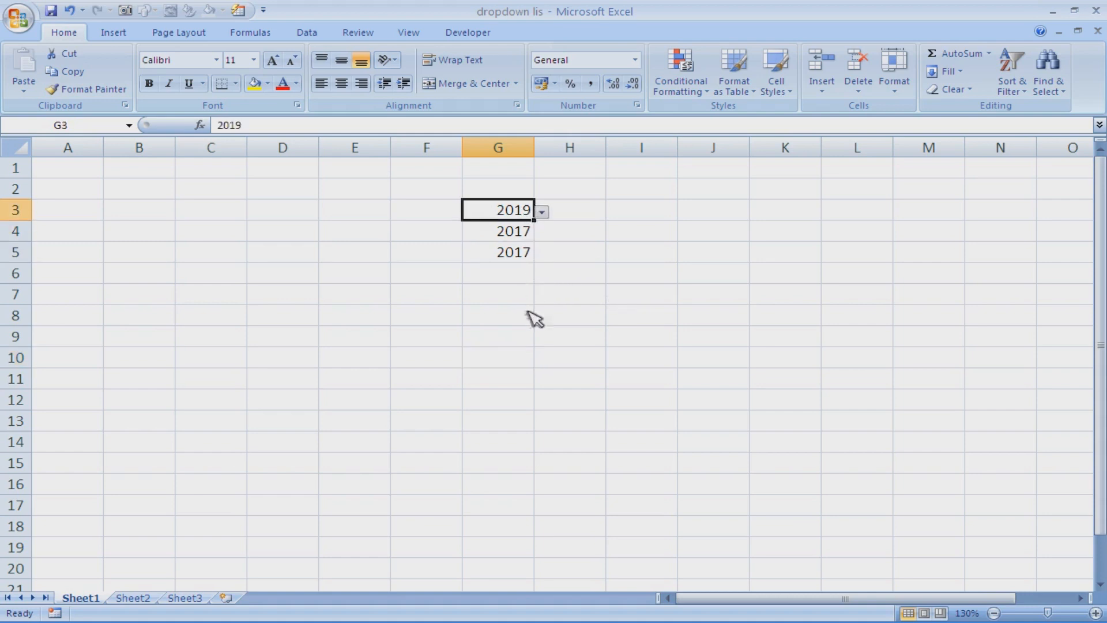
- Switch to the "dropdown list dinamis" workbook and add a new employee name in cell A10 below the Nama Karyawan list
click(465, 616)
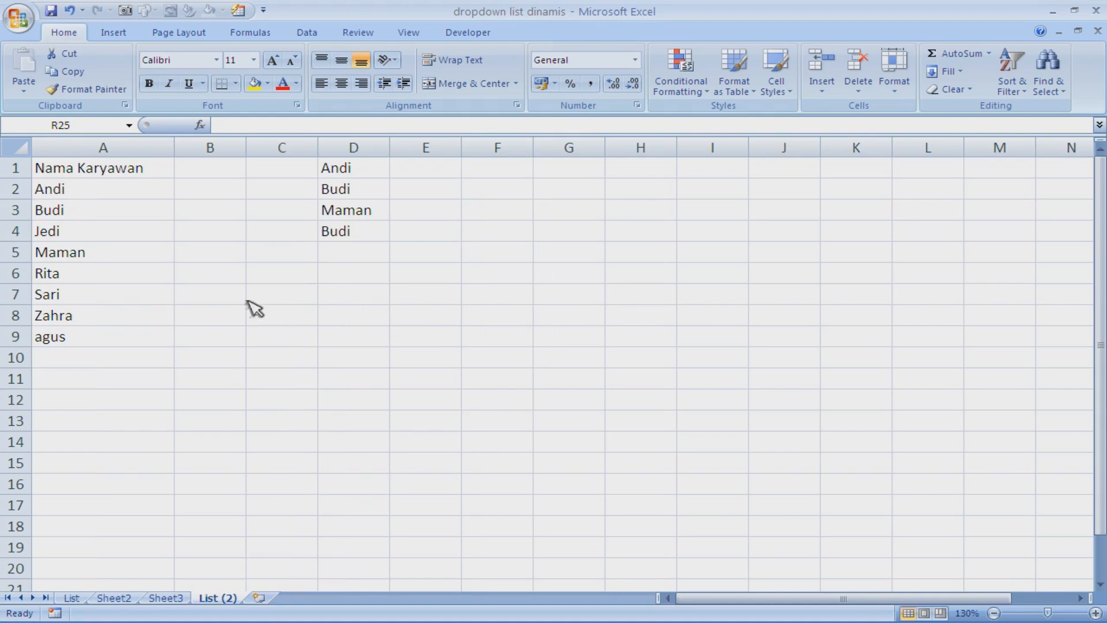
drag(111, 173, 104, 336)
click(104, 353)
click(102, 341)
click(100, 356)
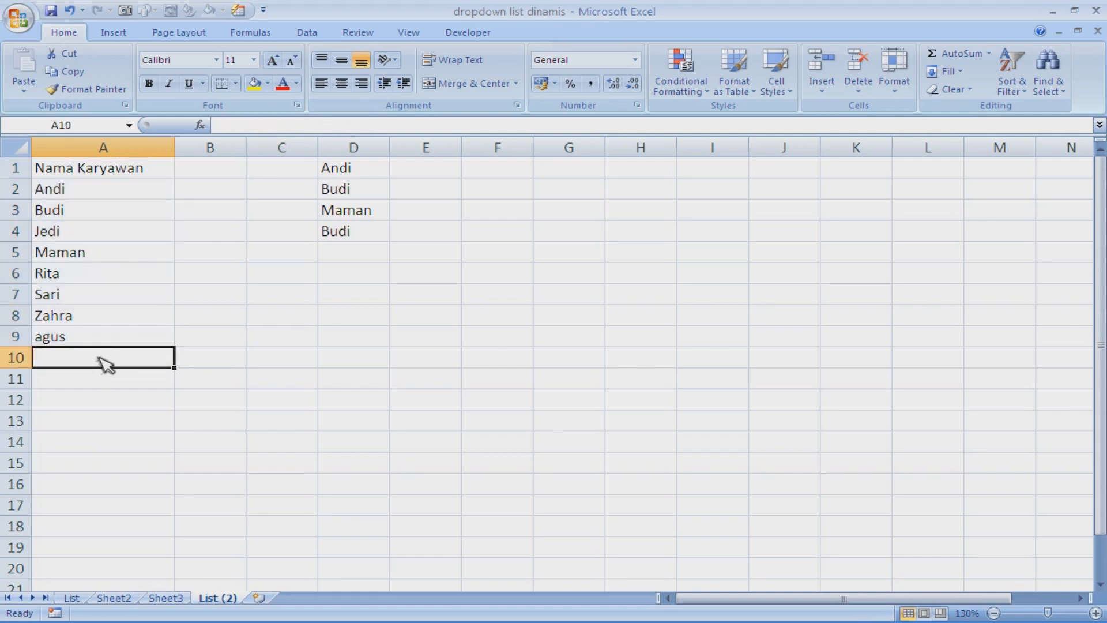
text(widi)
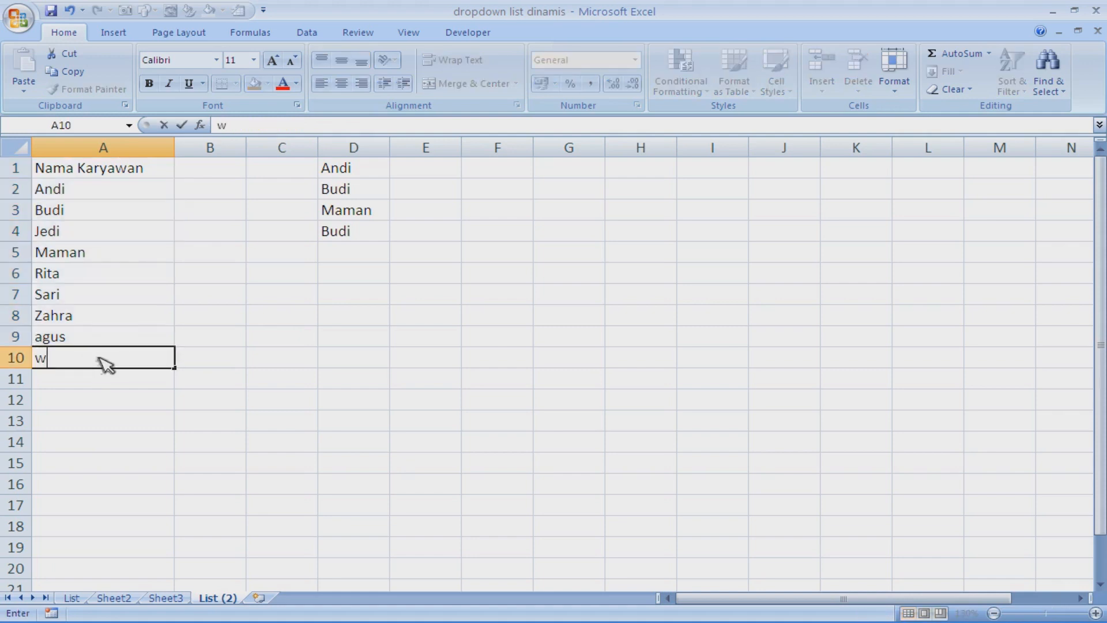
key(Return)
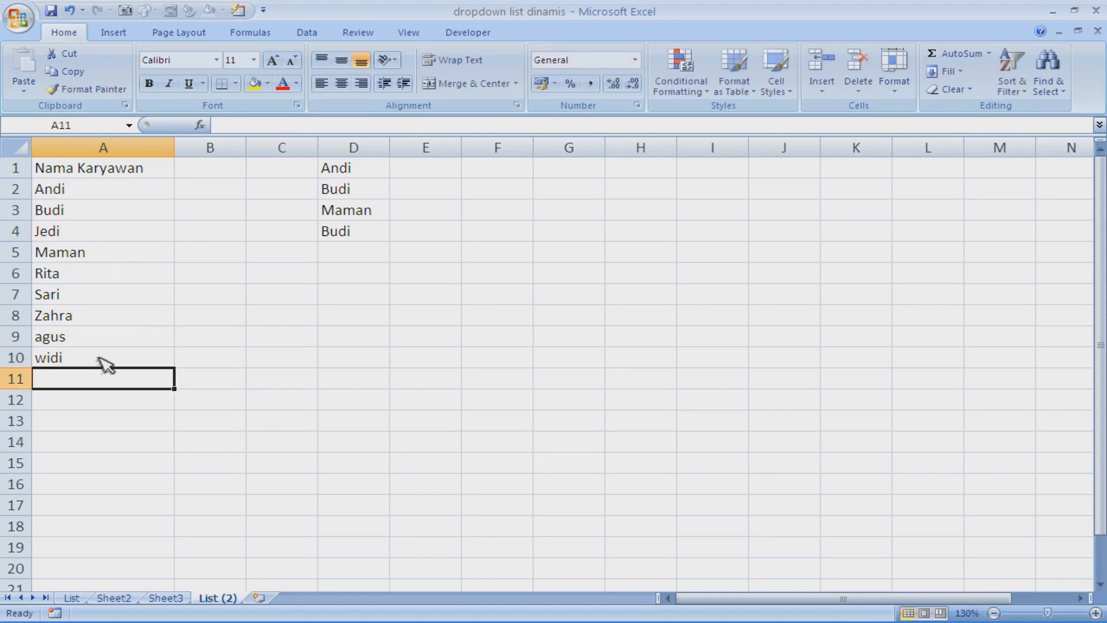
- Choose the newly added employee name from the dropdown list in cell D5
click(369, 255)
click(397, 254)
scroll(404, 340, down, 1)
click(327, 366)
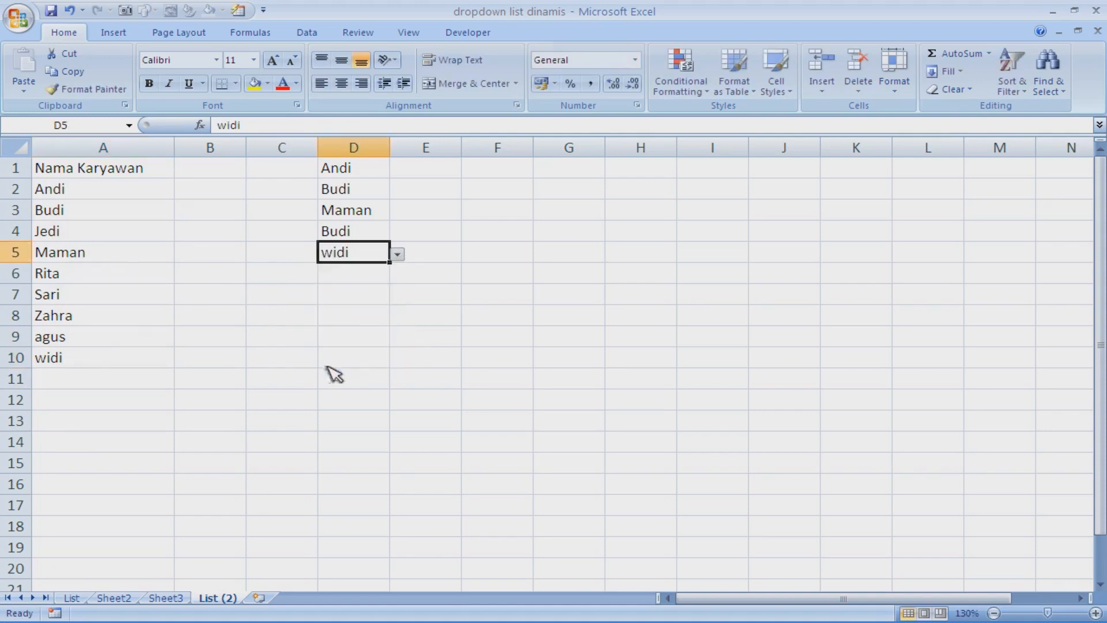
- Delete the added employee name from cell A10 and check the options in the dropdown list of cell D6
click(120, 358)
key(Delete)
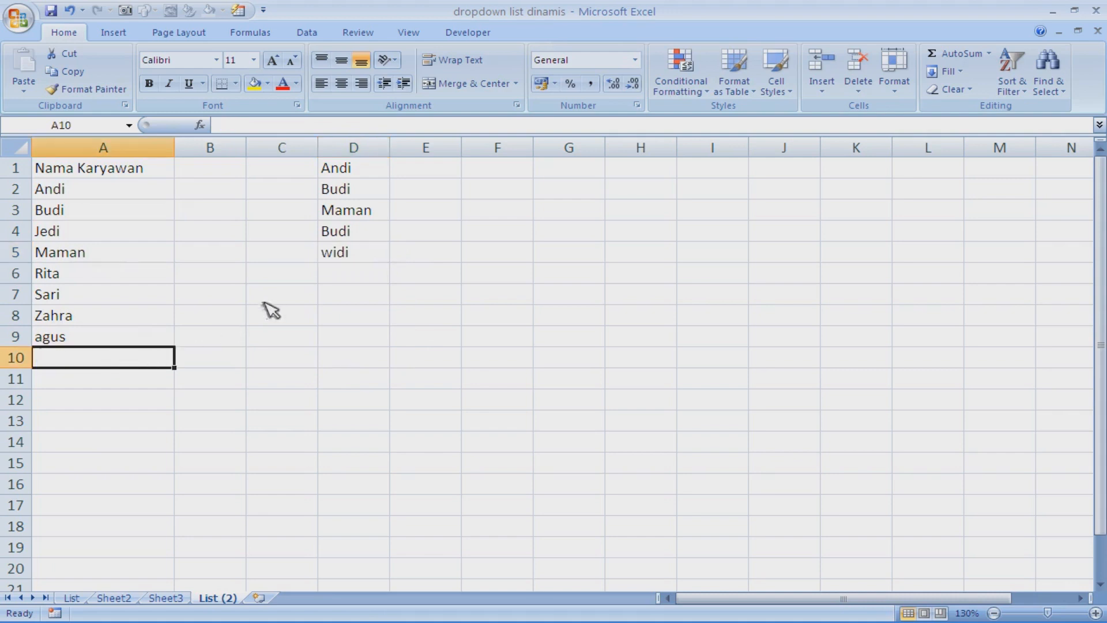
click(363, 254)
click(375, 275)
click(398, 276)
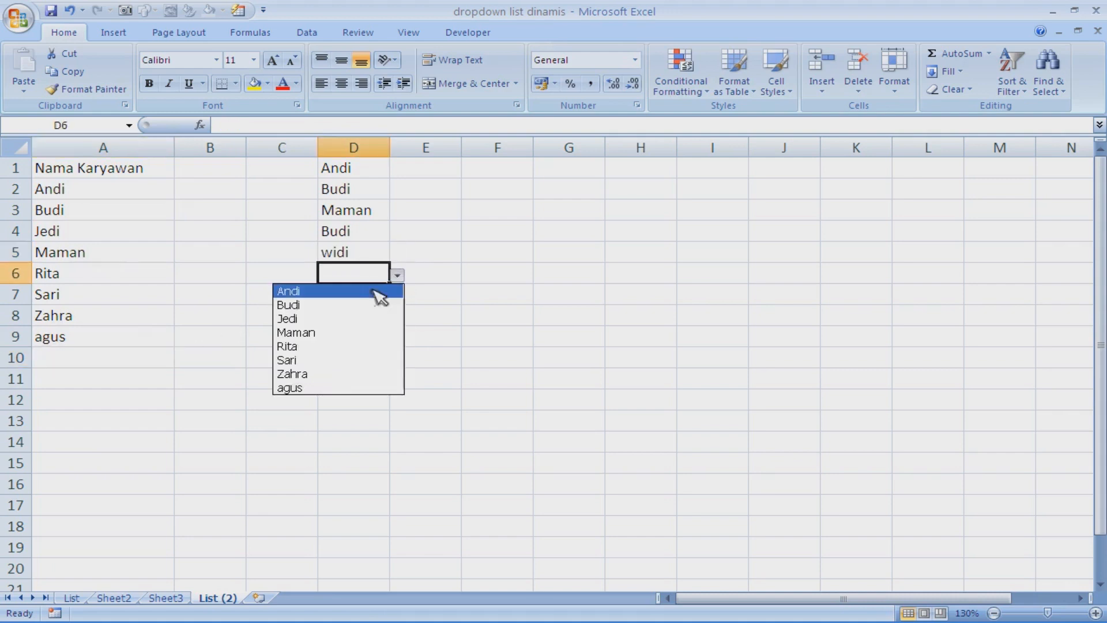
click(478, 310)
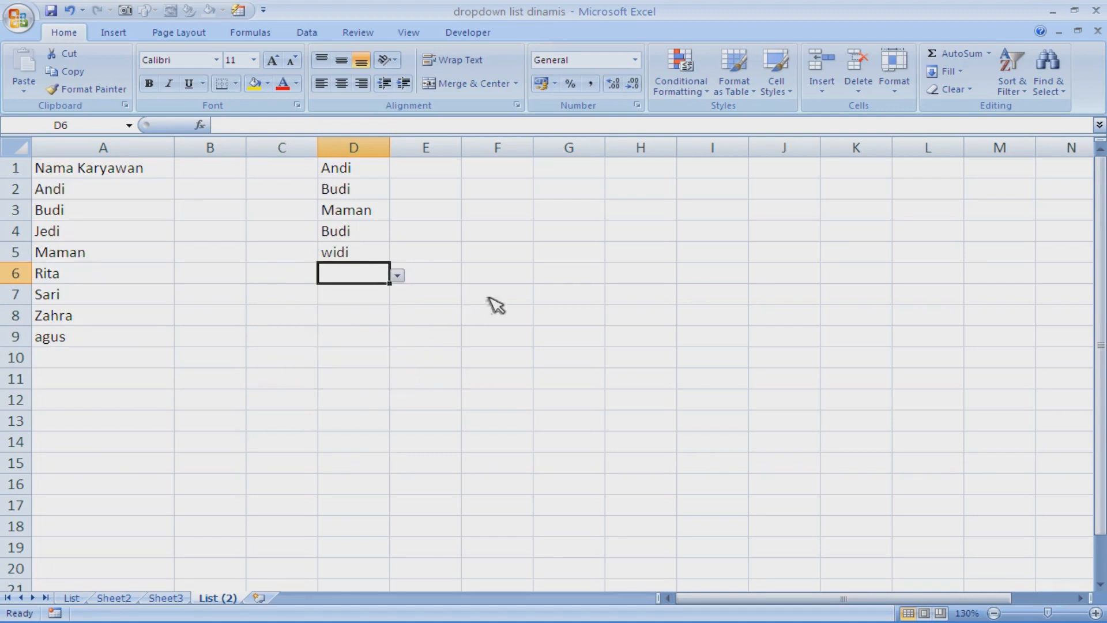
- Switch to the "dropdown list bertingkat" workbook and examine the DEP entries and the ADM and PENJUALAN headers
mouse_move(502, 620)
click(574, 612)
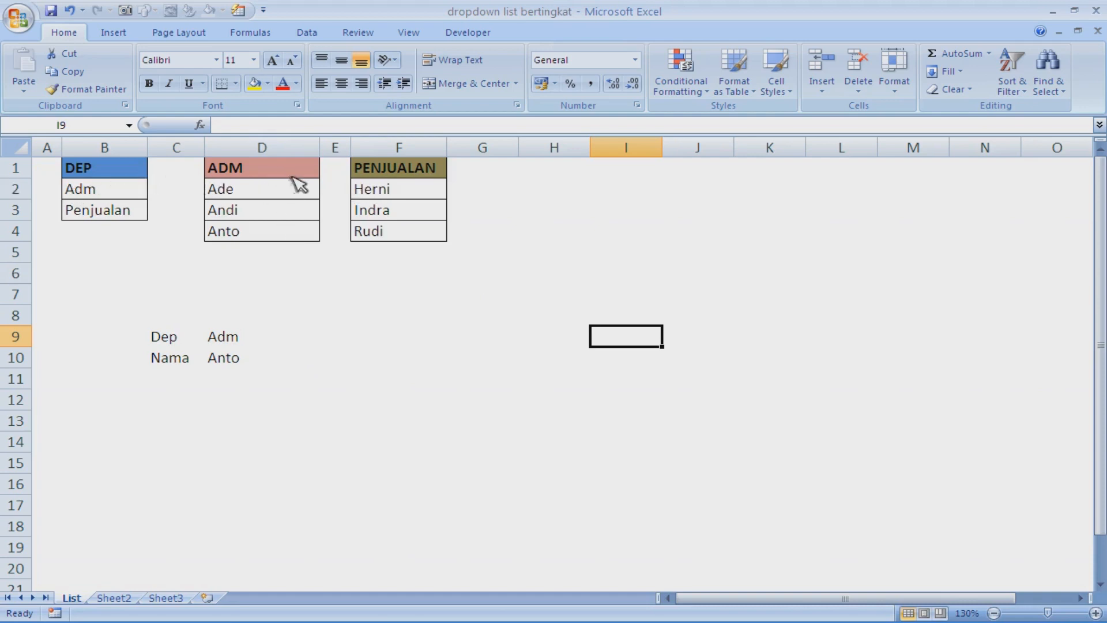
click(132, 195)
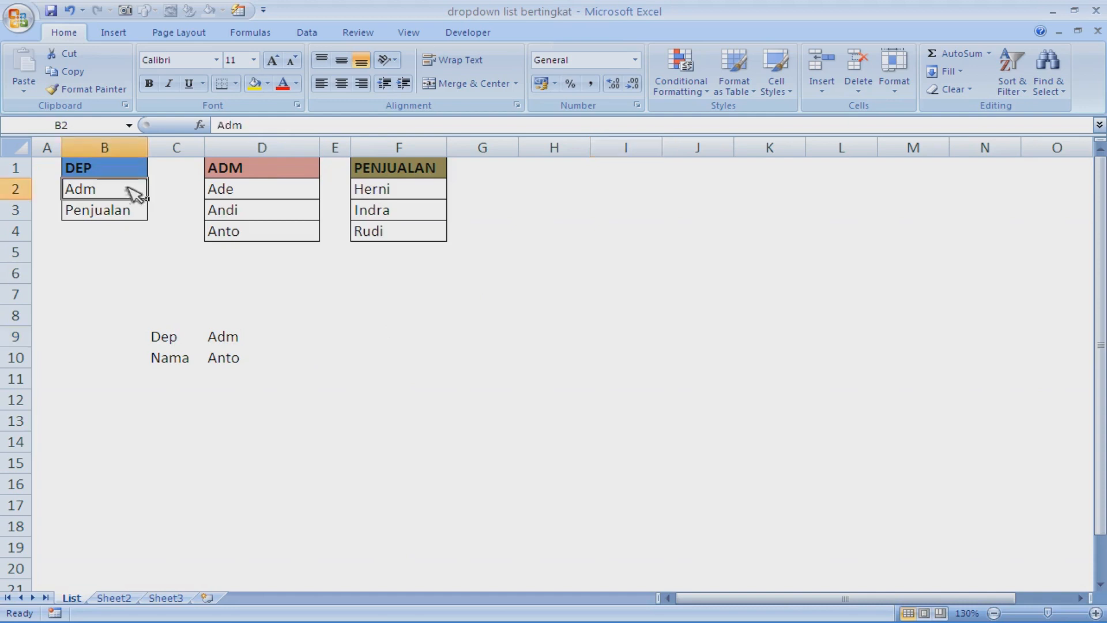
click(138, 212)
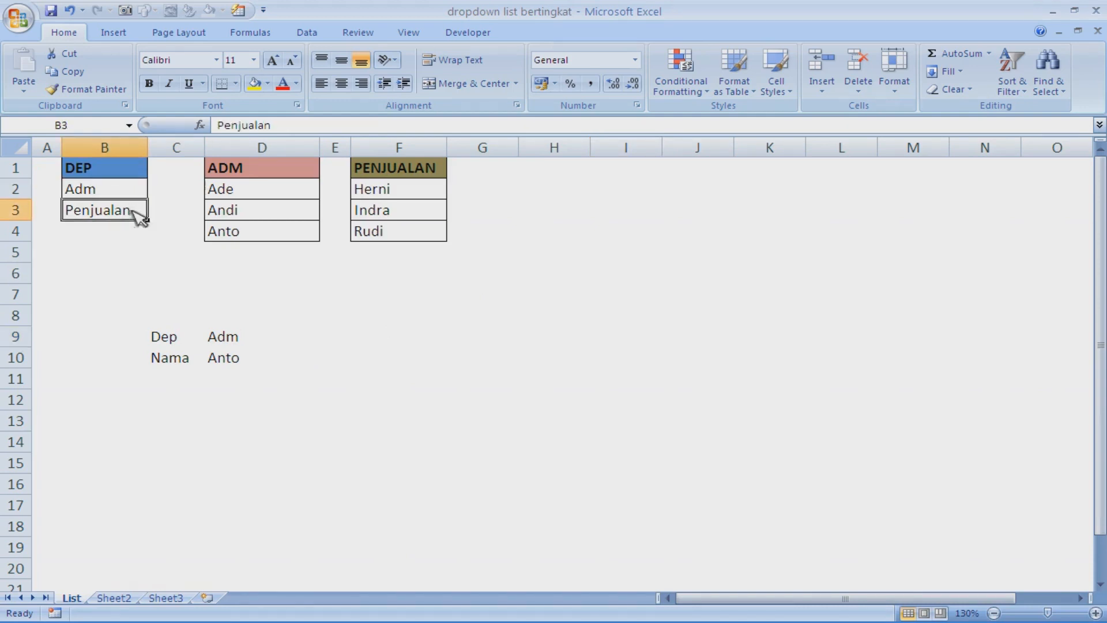
click(235, 173)
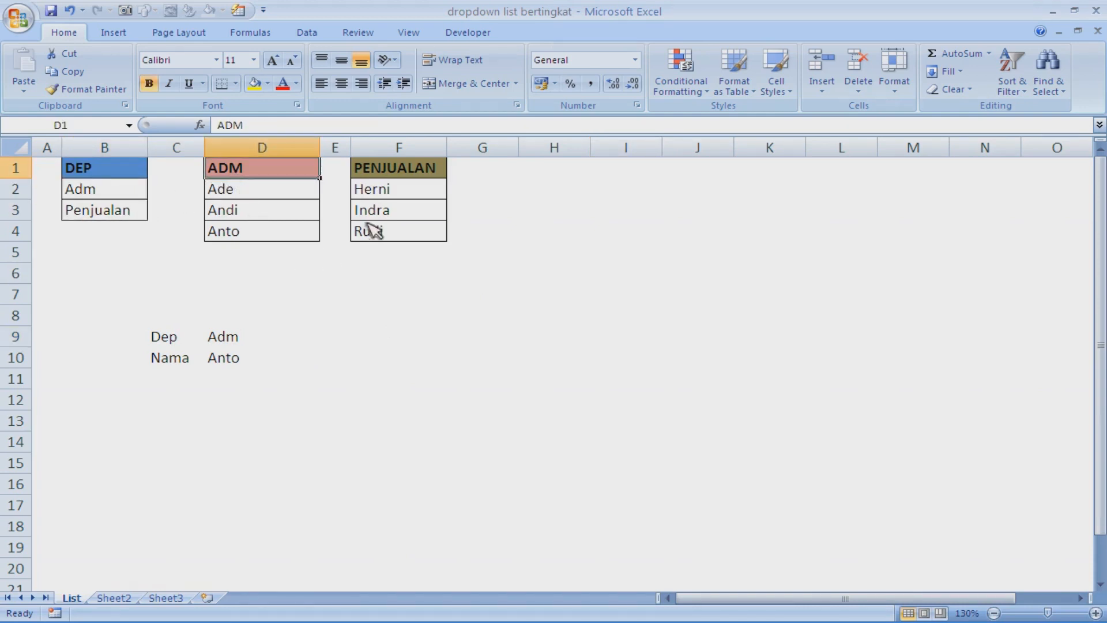
click(391, 172)
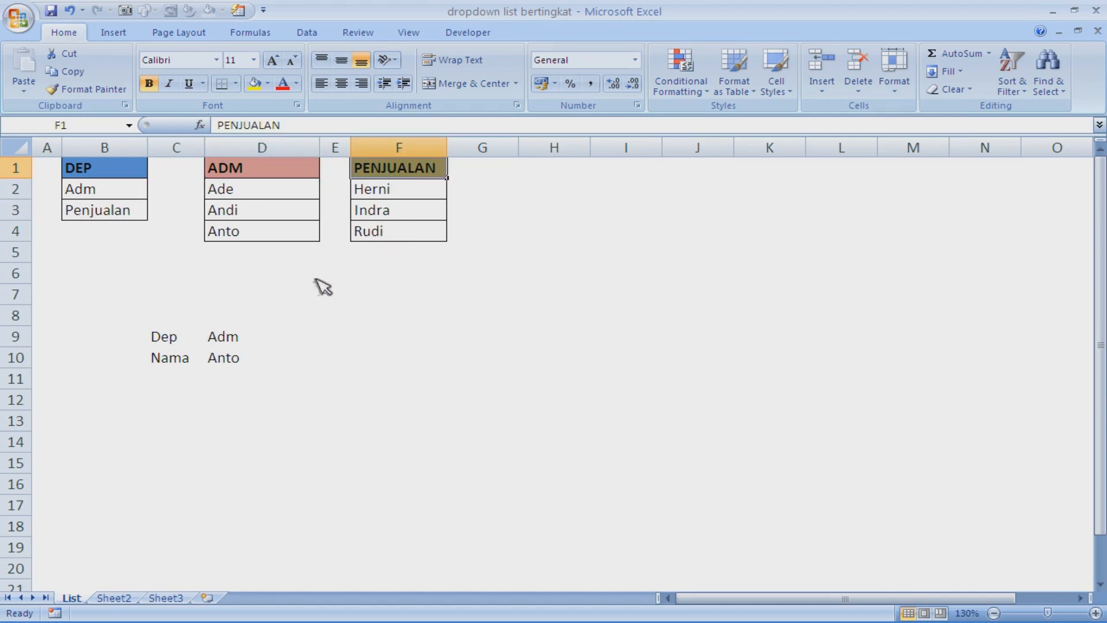
- Set the Dep value in cell D9 to Penjualan and check the names offered by the Nama dropdown in D10
click(259, 344)
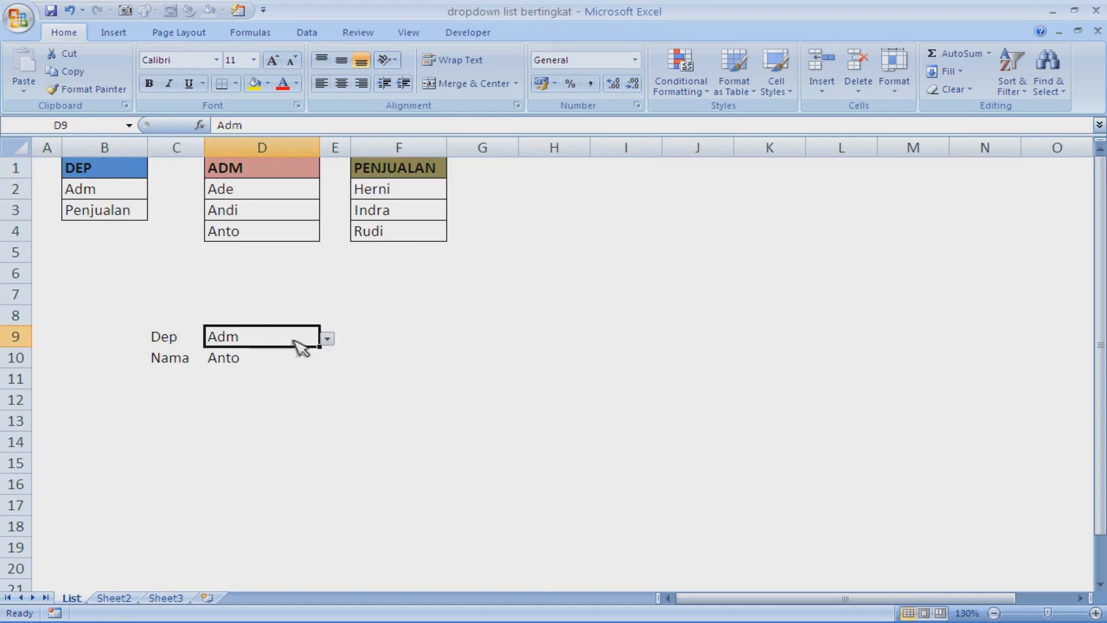
click(327, 339)
click(275, 369)
click(296, 362)
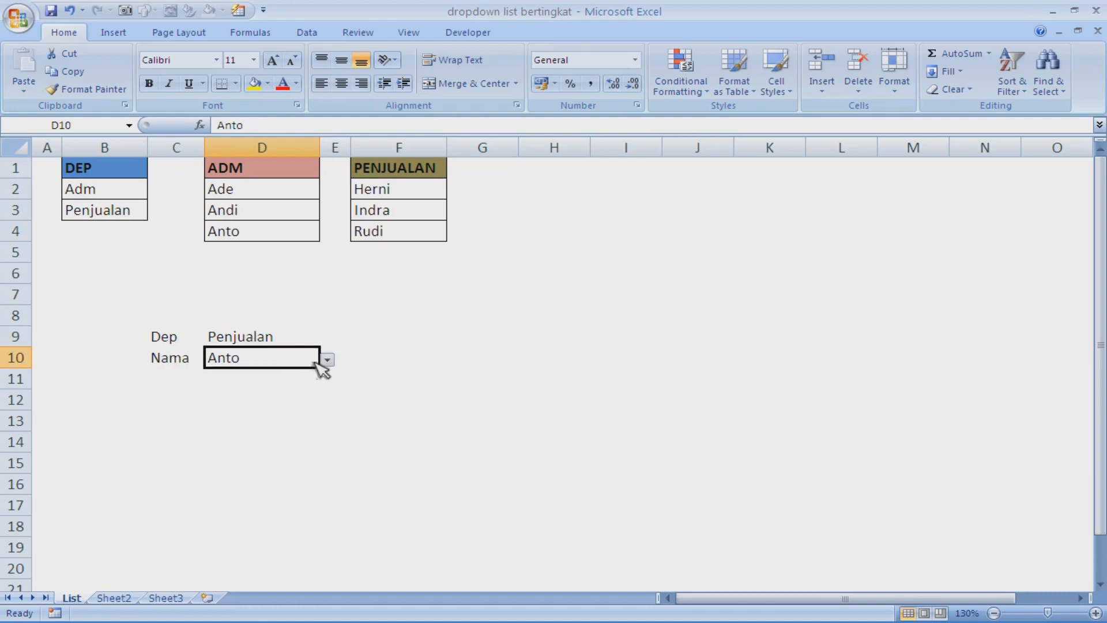
click(327, 360)
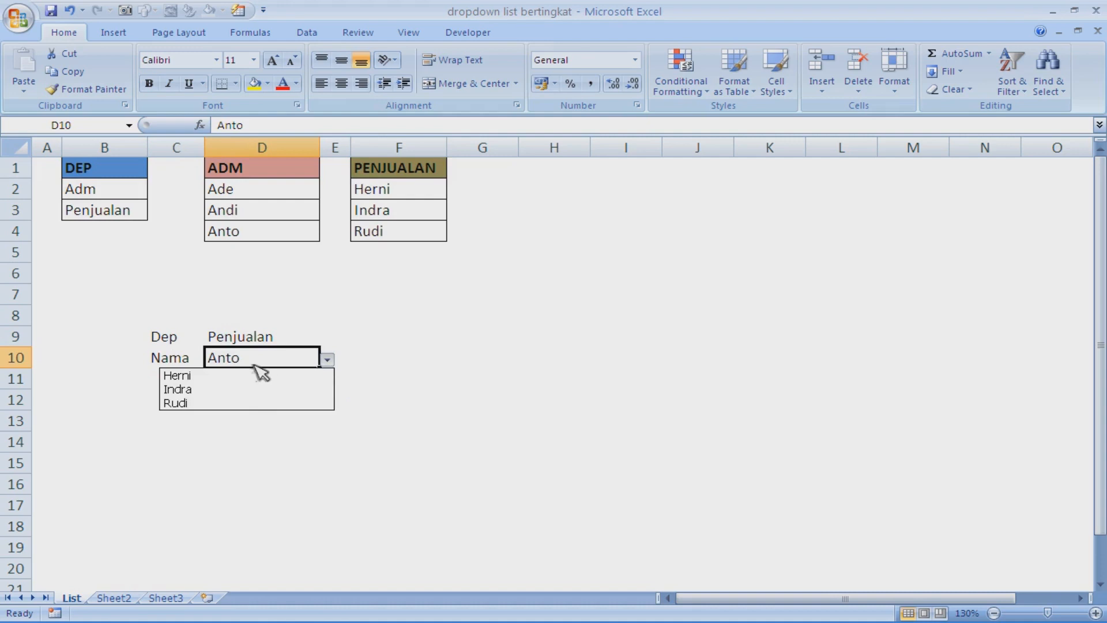
click(272, 345)
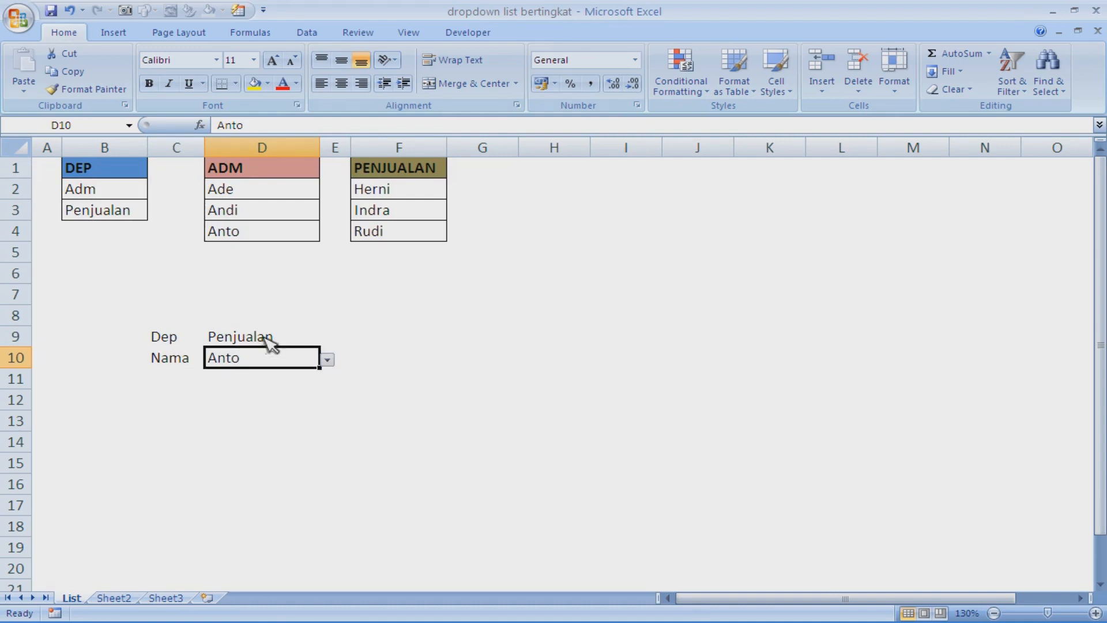
- Set the Dep value in cell D9 to Adm and check the names offered by the Nama dropdown in D10
click(309, 341)
click(328, 340)
click(284, 352)
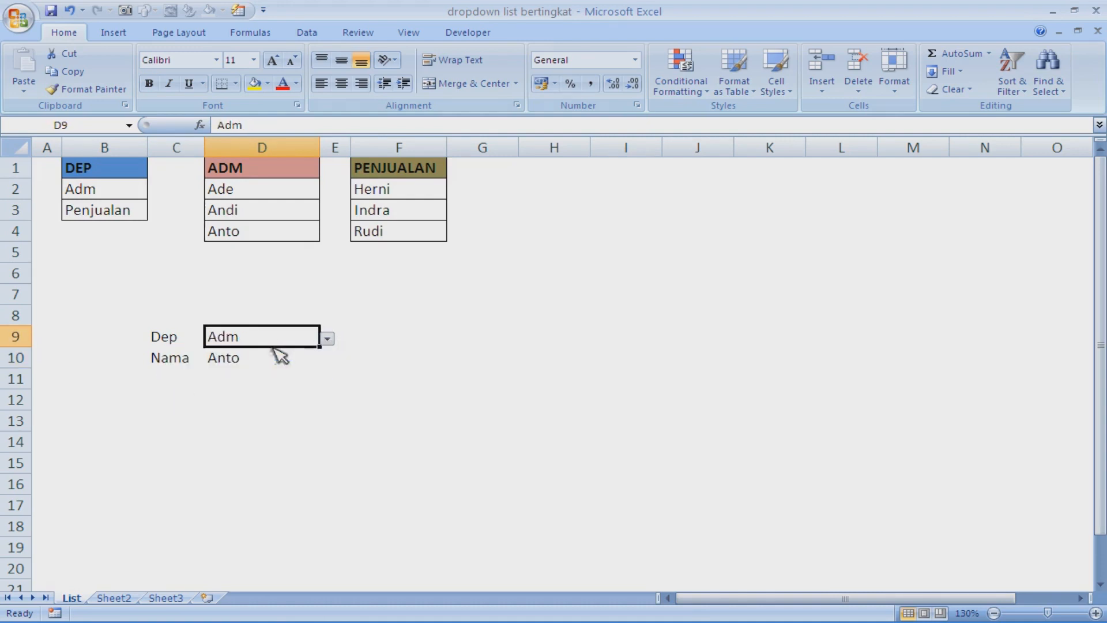
click(314, 359)
click(328, 361)
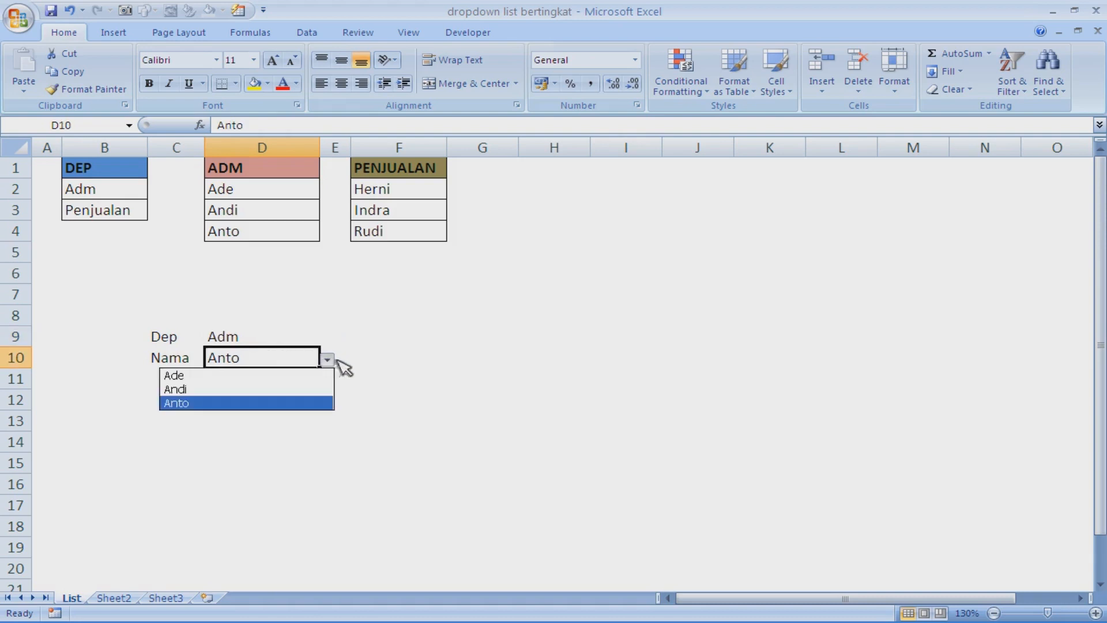
click(479, 328)
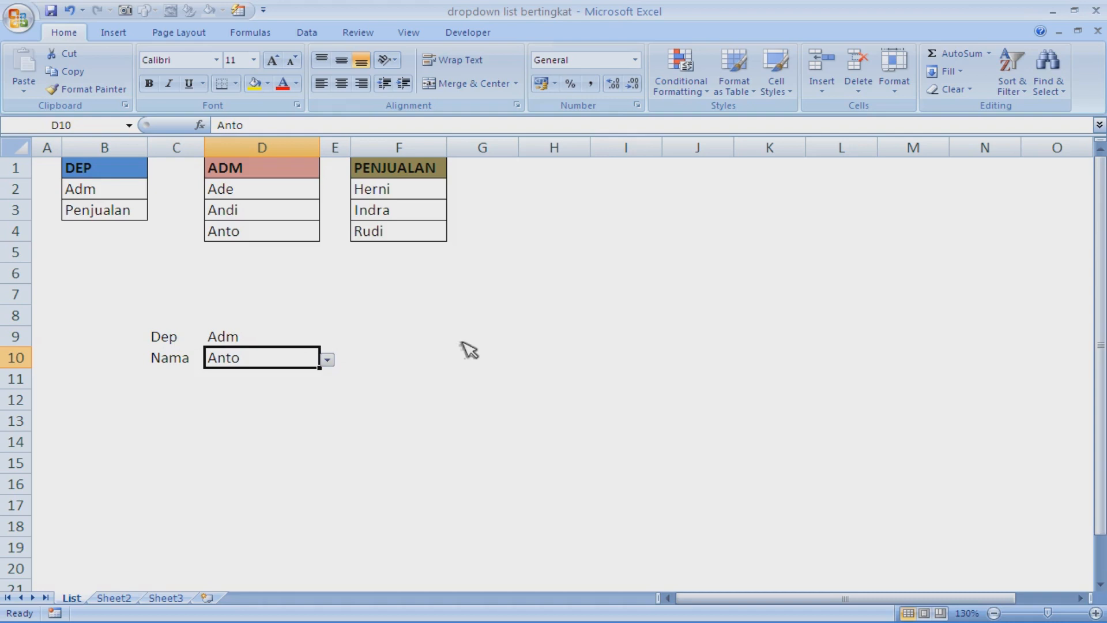
- Return to the "dropdown lis" workbook and fill cells G6 and G7 with 2018 from their dropdown lists
click(426, 621)
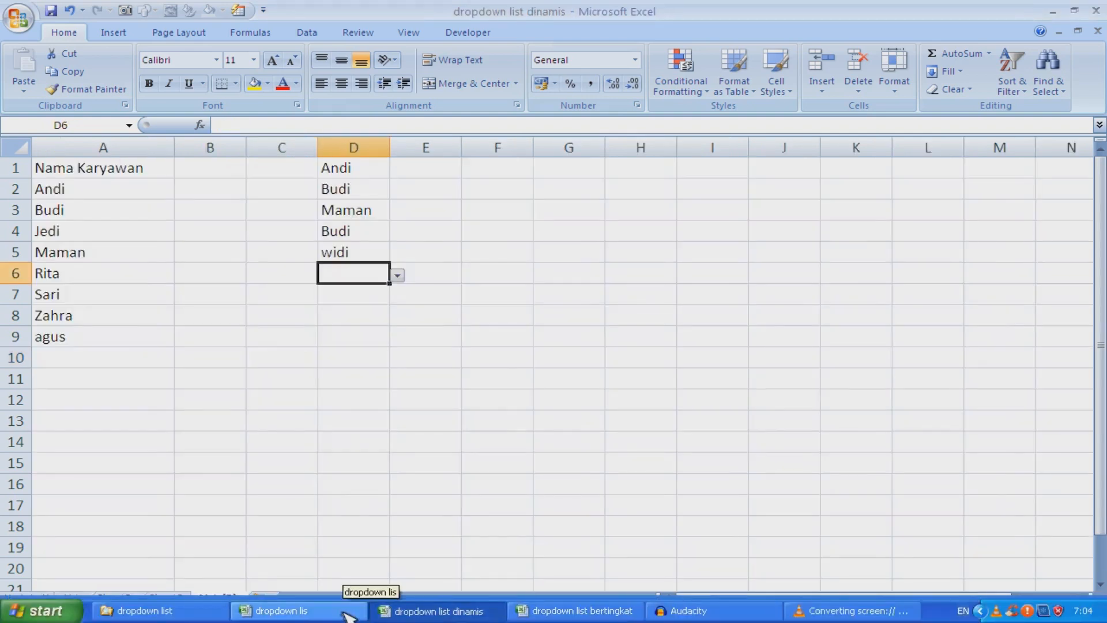
click(349, 608)
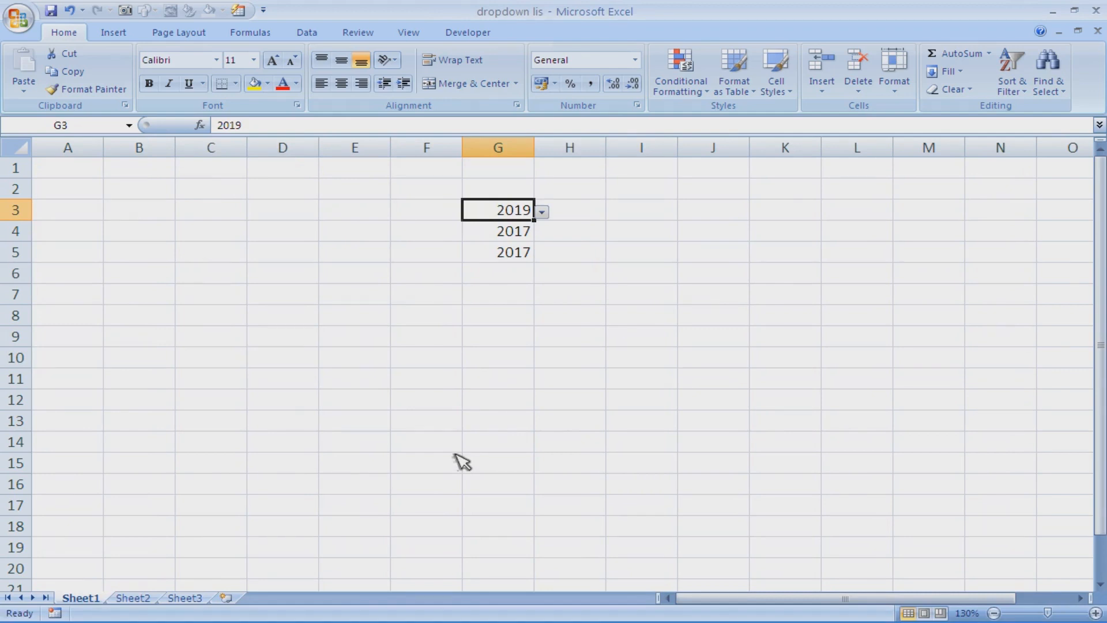
mouse_move(444, 619)
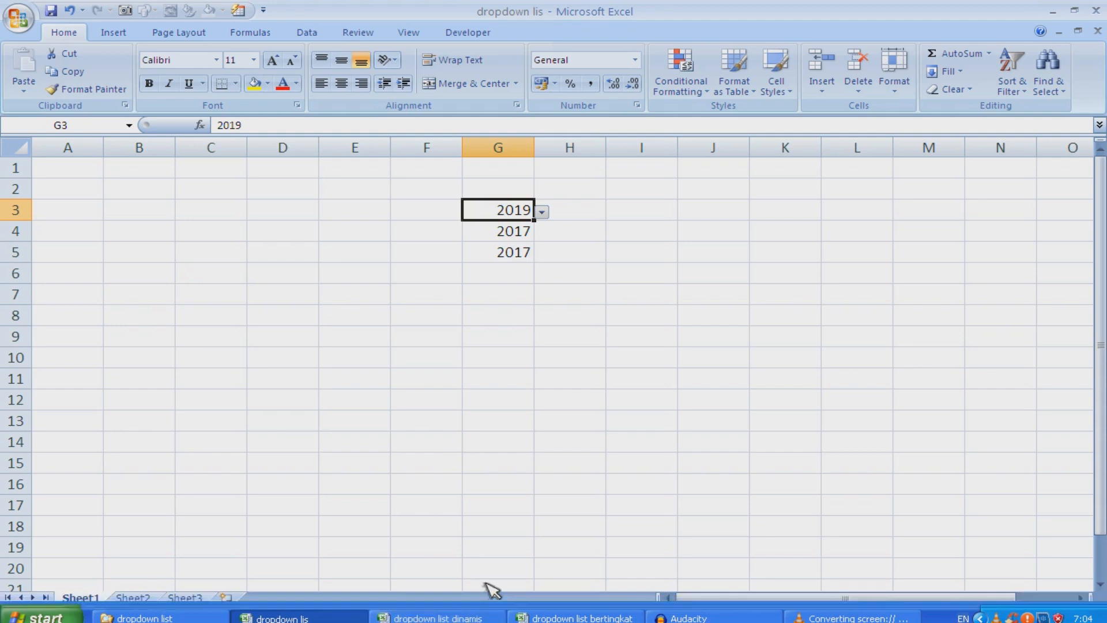
click(509, 341)
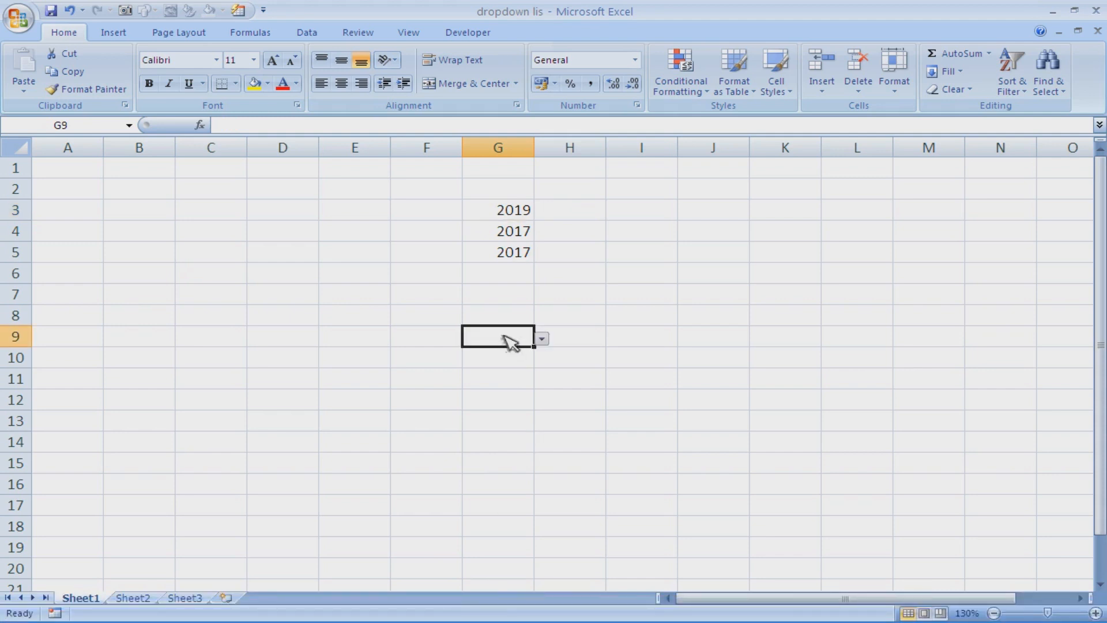
click(516, 273)
click(542, 275)
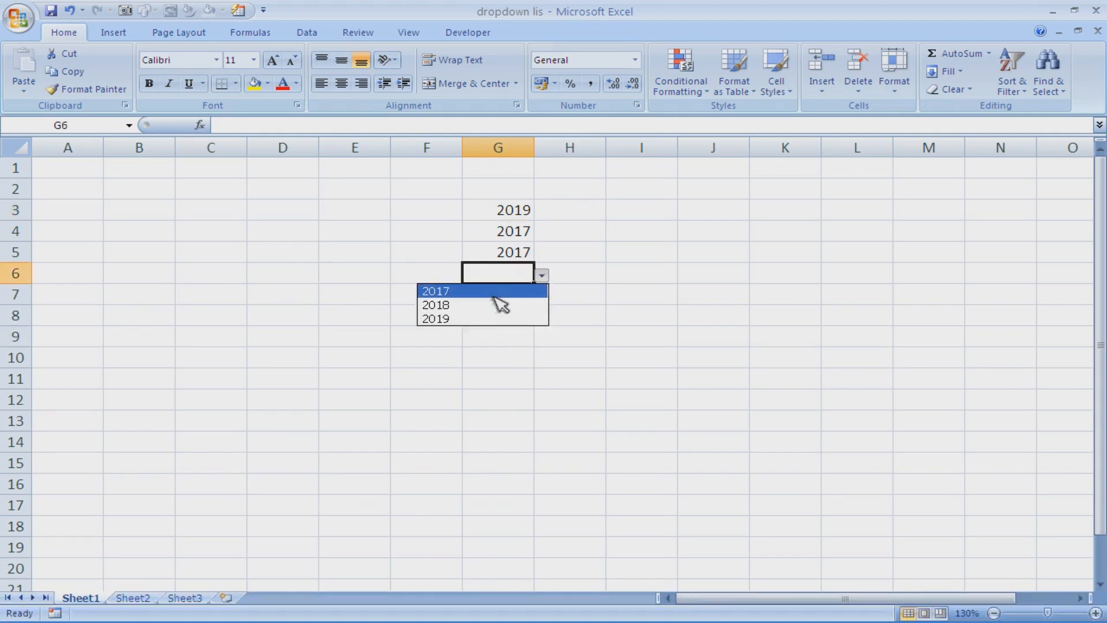
click(484, 306)
click(527, 295)
click(542, 296)
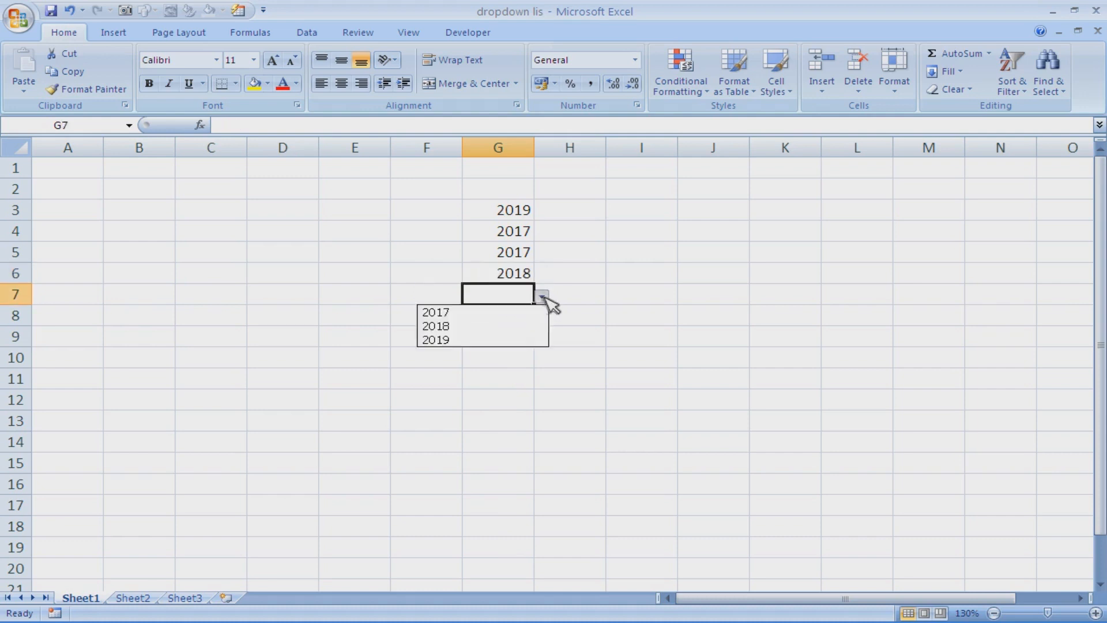
click(481, 326)
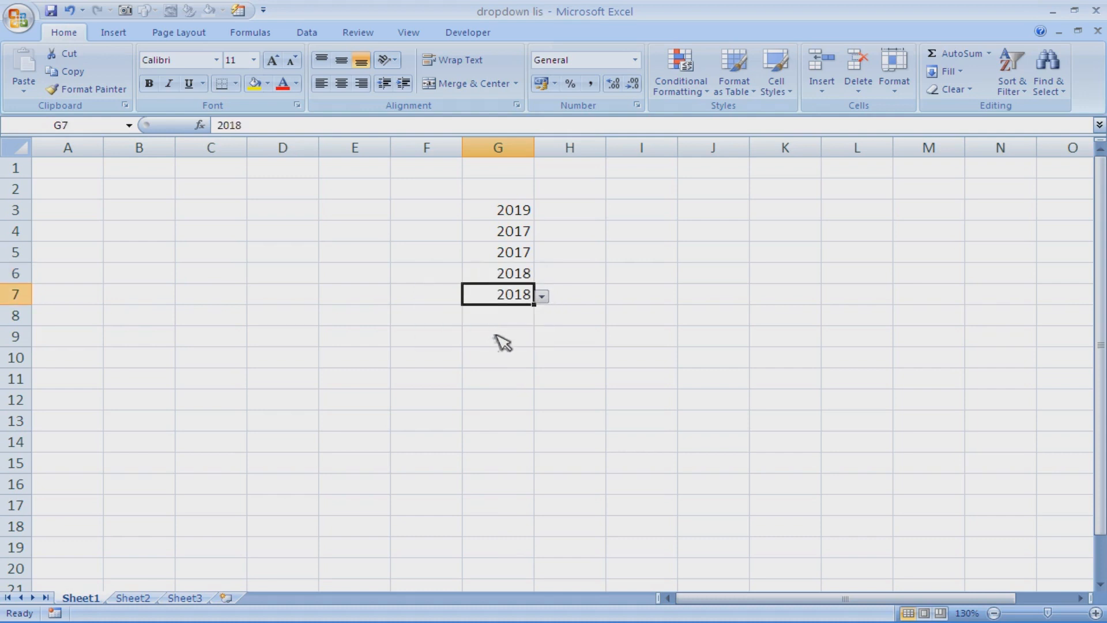
click(495, 336)
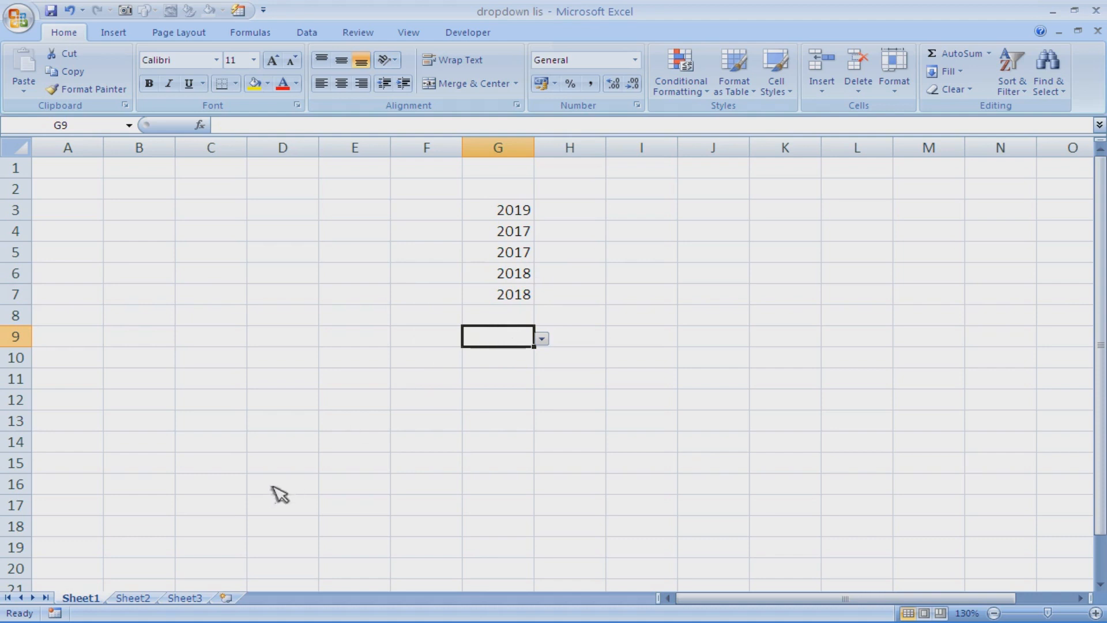
- On Sheet2, select the cities in A2:A6, clear cell I8 and check the city names its dropdown offers
click(136, 597)
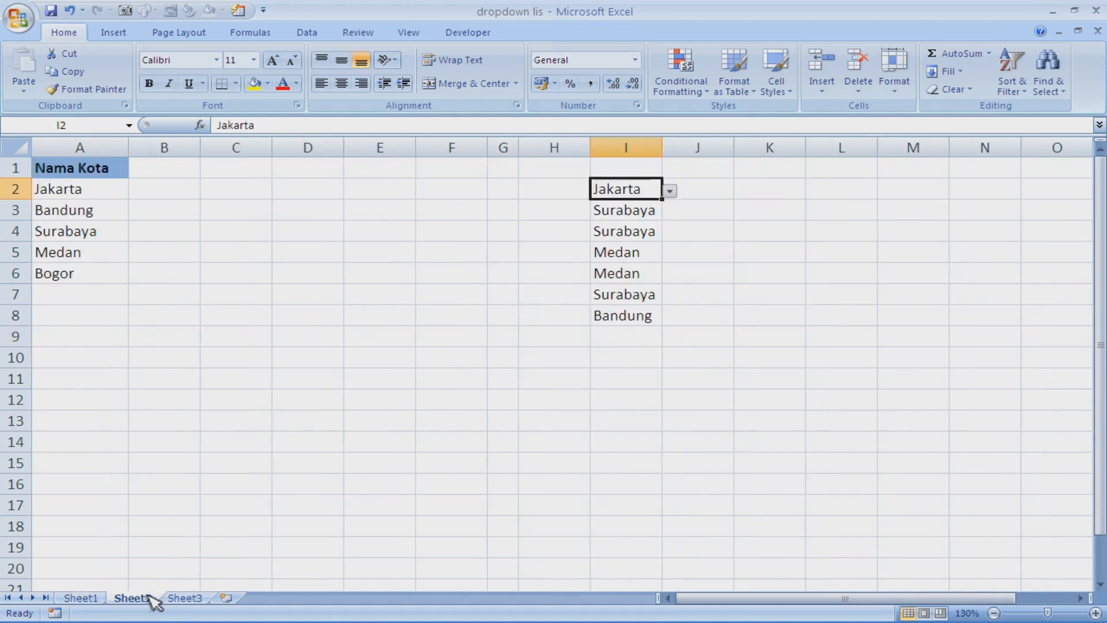
click(80, 172)
drag(73, 195, 88, 275)
click(649, 316)
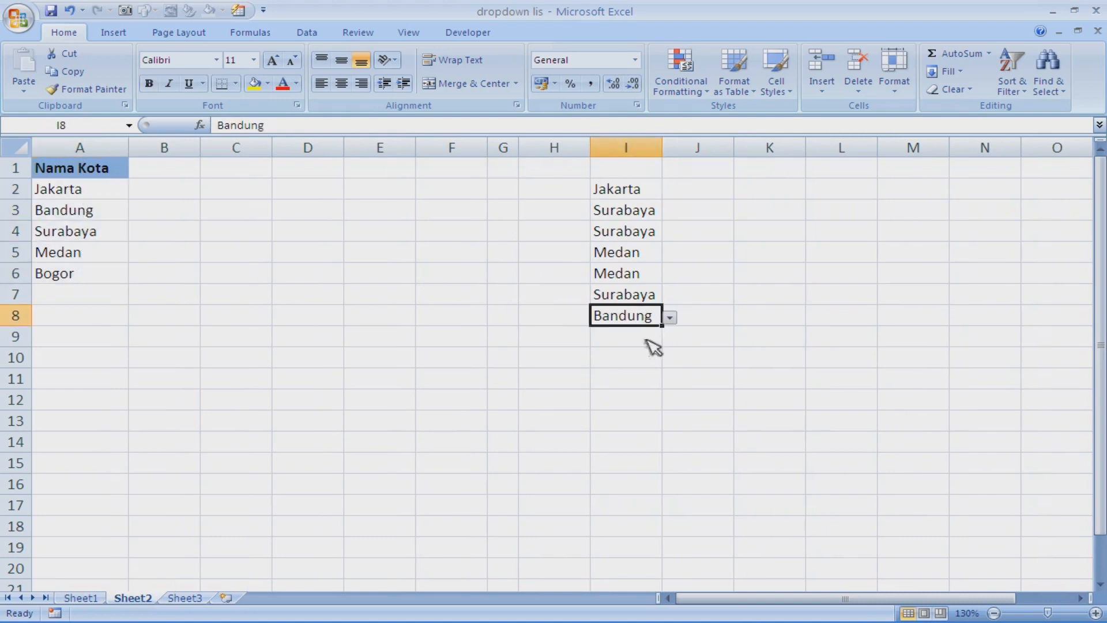
key(Delete)
click(669, 318)
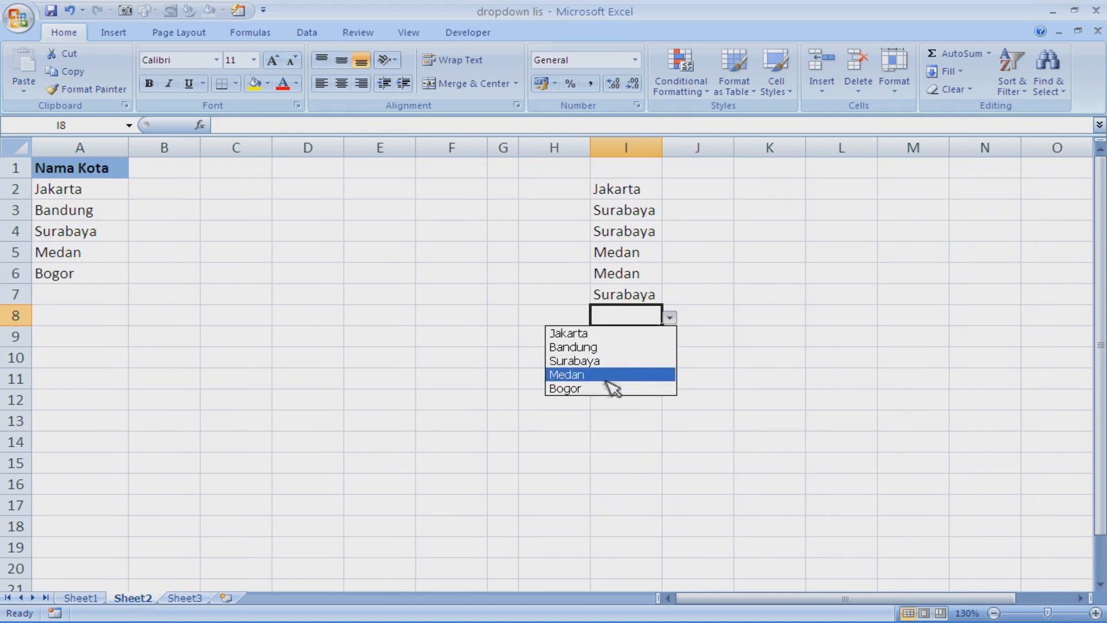
click(502, 325)
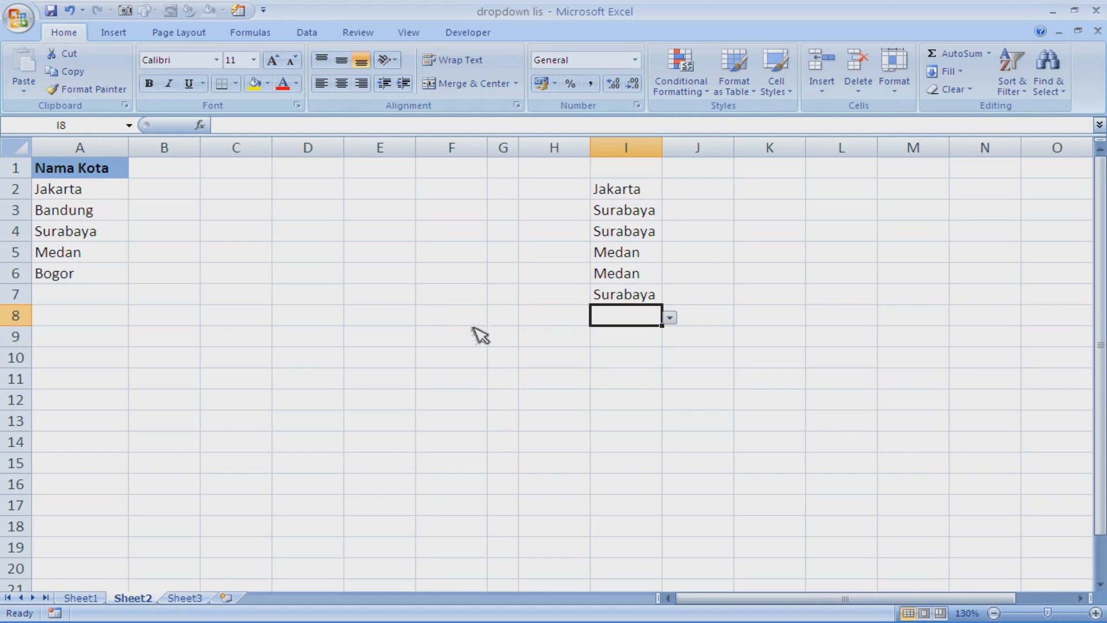
click(414, 358)
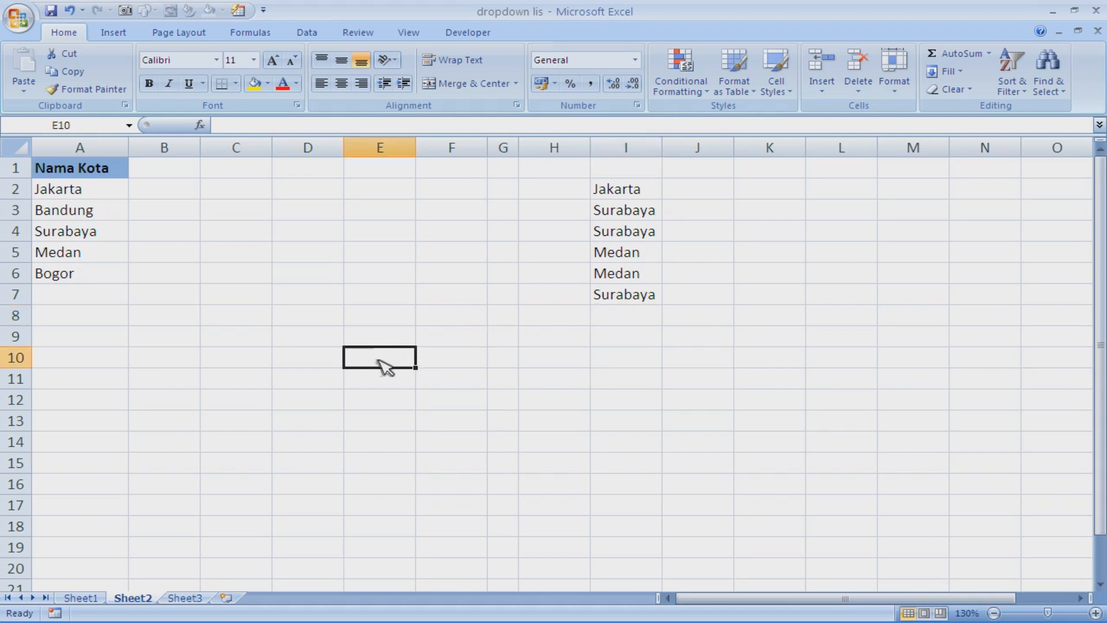
- On Sheet1, set the data validation of cells A1:A8 to allow a List
click(81, 598)
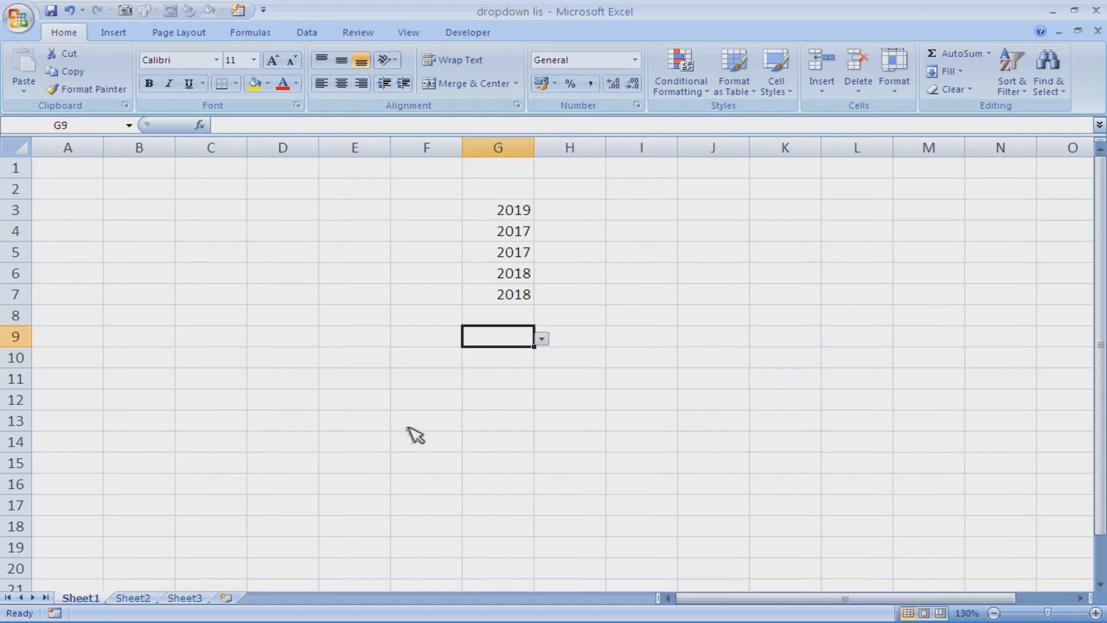
click(389, 360)
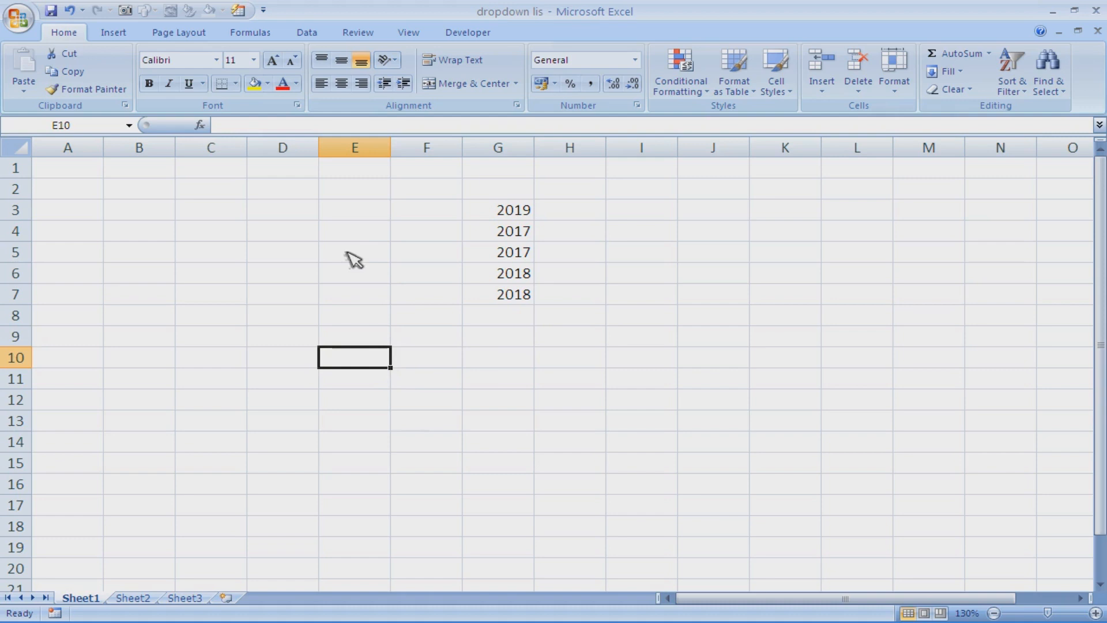
click(370, 211)
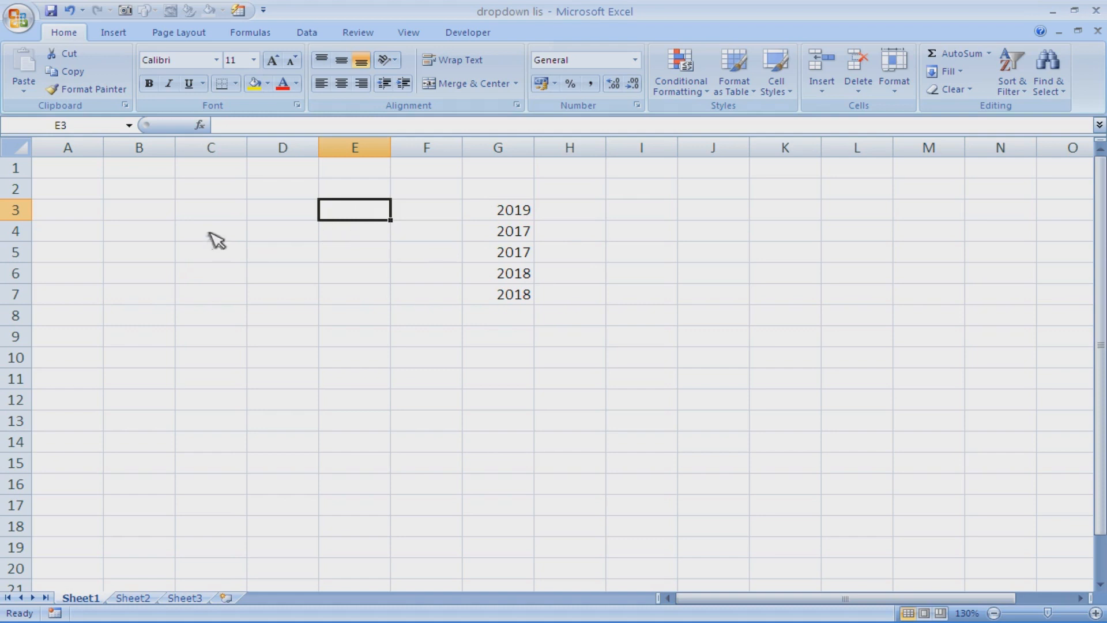
drag(66, 175, 67, 329)
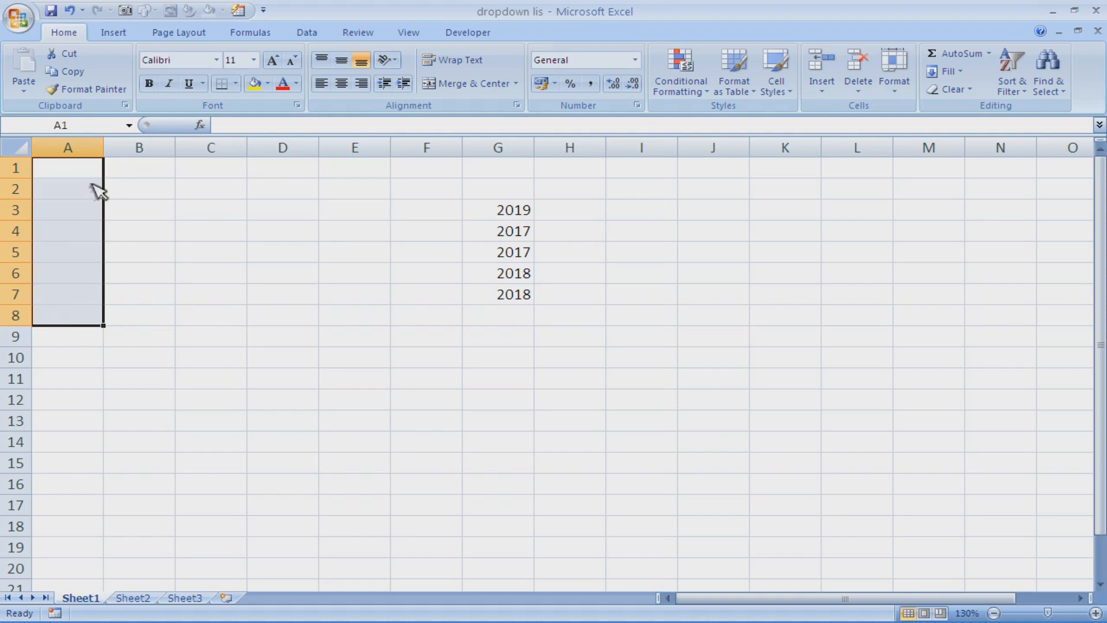
click(316, 33)
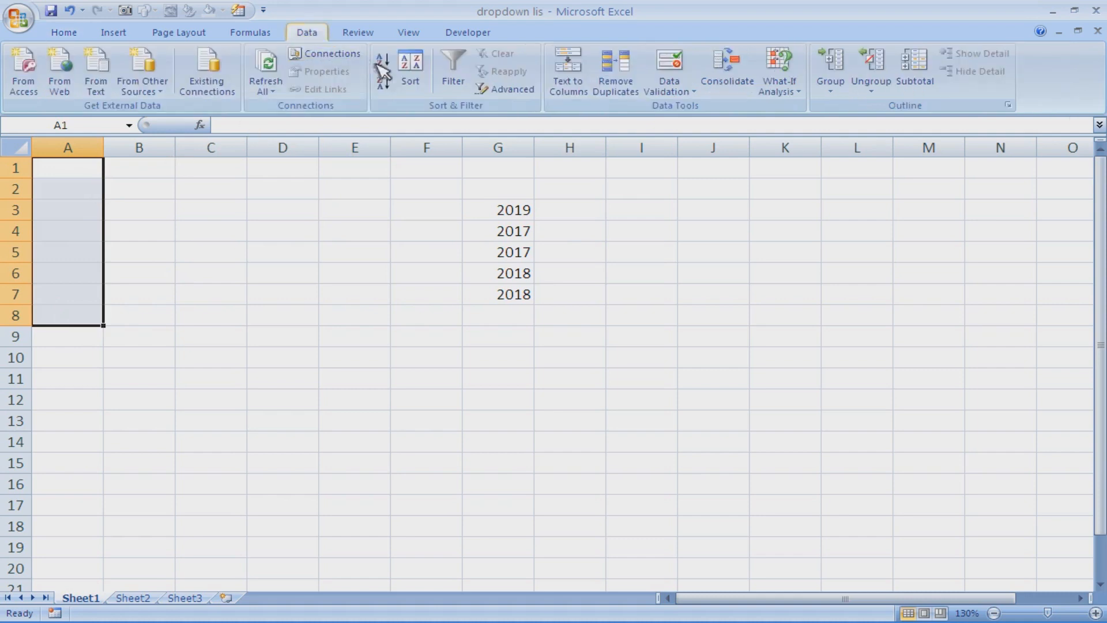
click(696, 92)
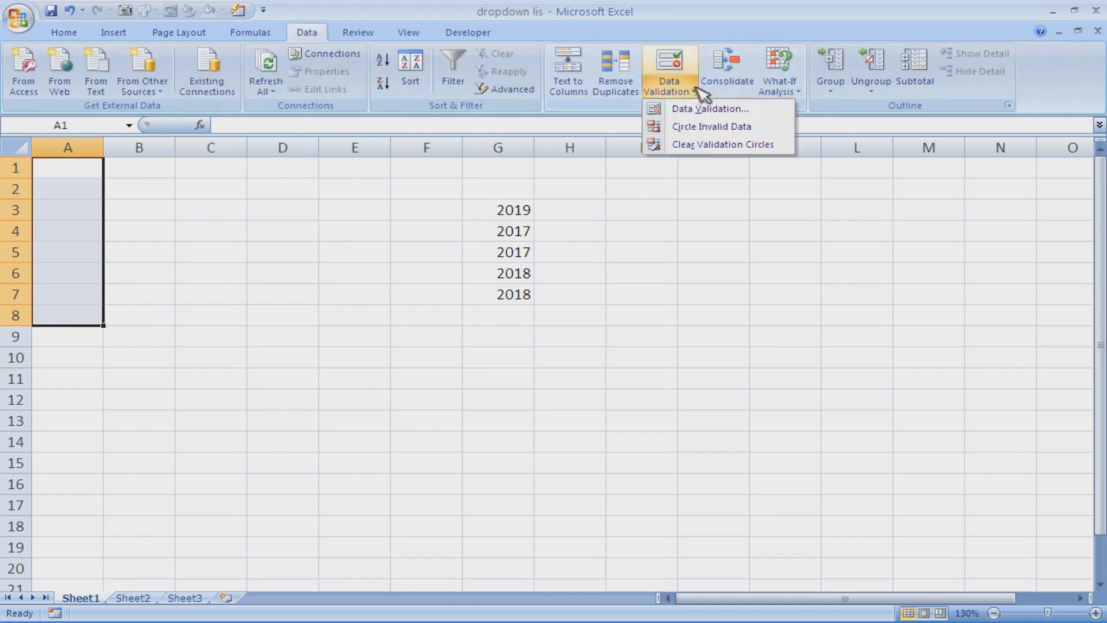
click(706, 111)
drag(349, 91, 505, 190)
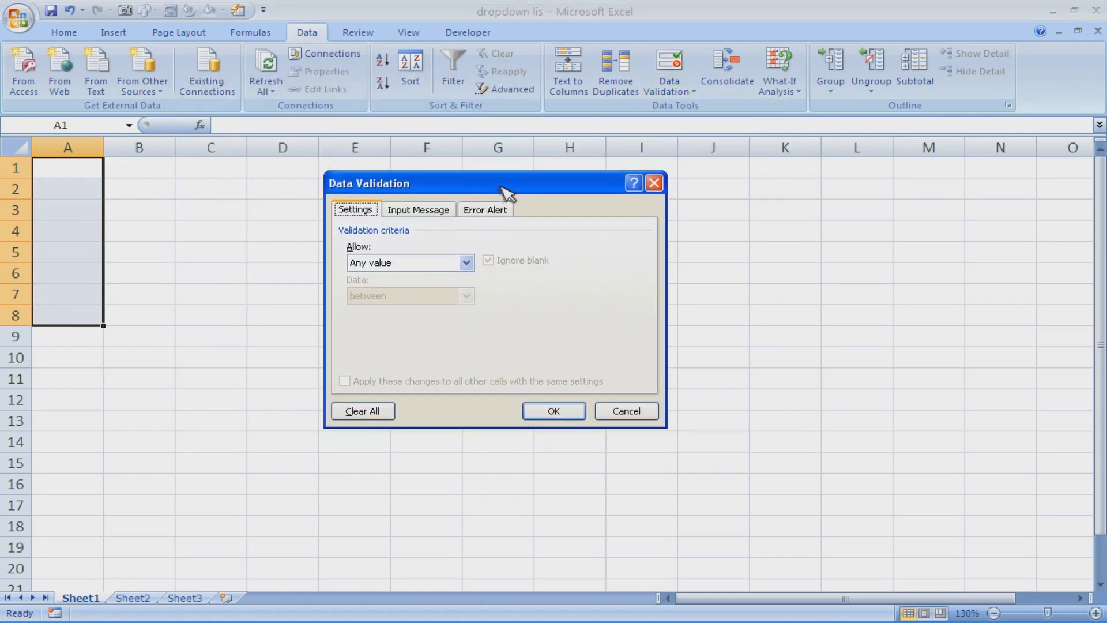
click(430, 211)
click(354, 211)
click(466, 263)
click(429, 311)
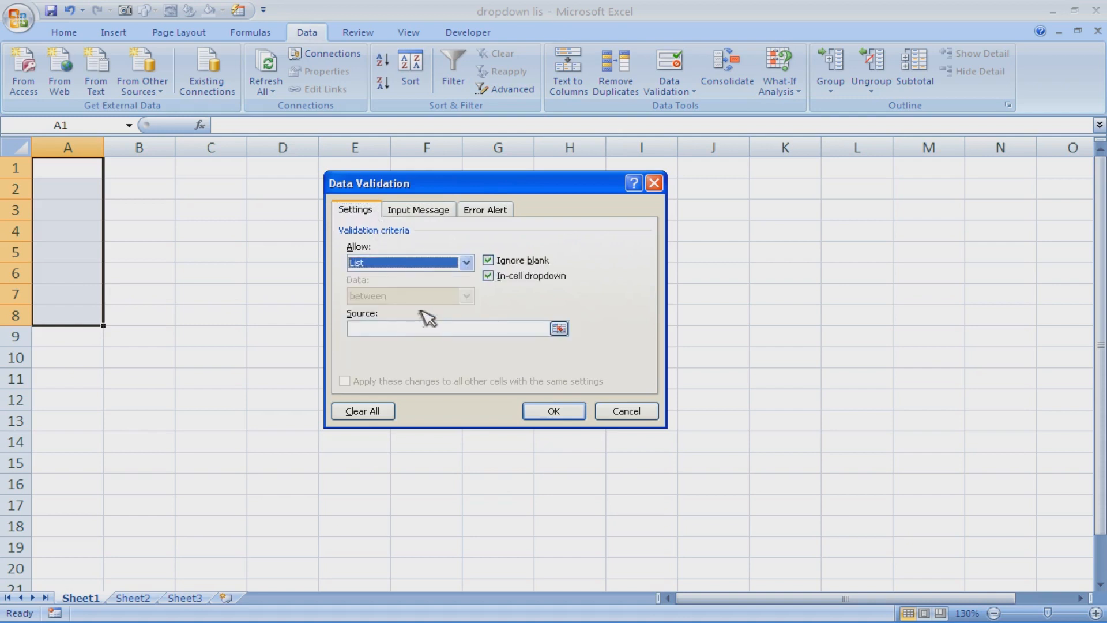
- Enter Pria;Wanita as the validation list's source and apply it to the selected cells
click(430, 329)
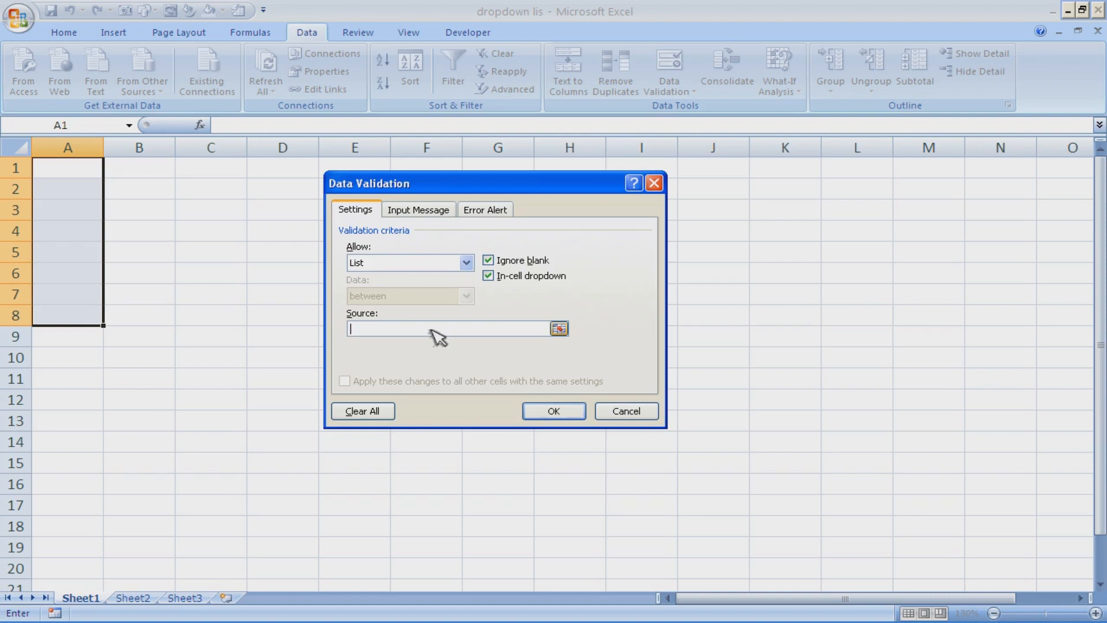
text(Pria;Wanita)
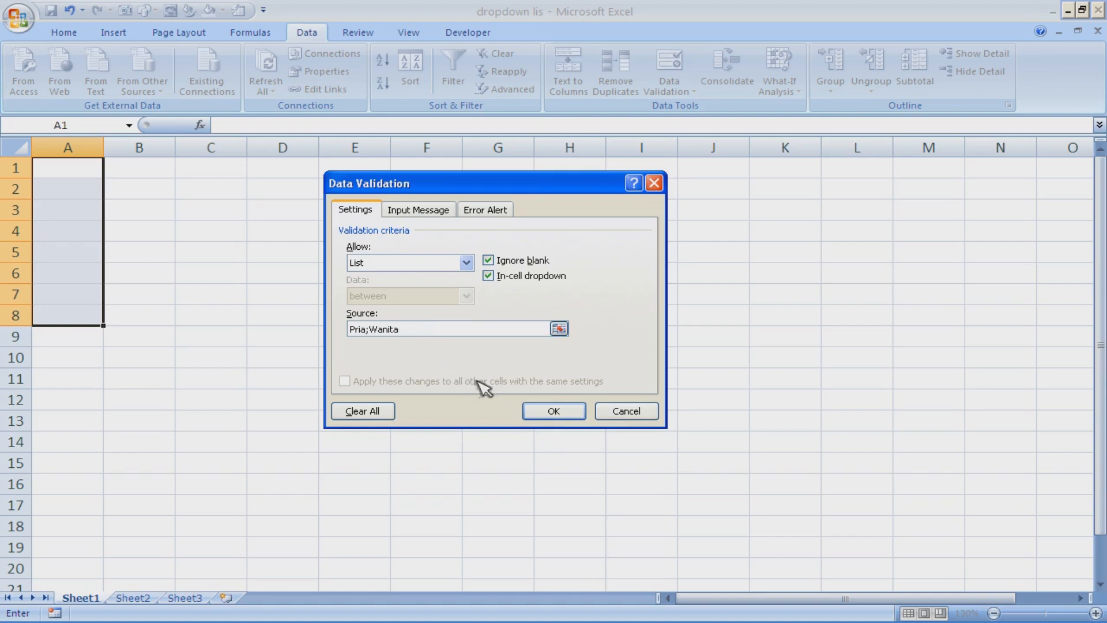
click(553, 411)
click(285, 319)
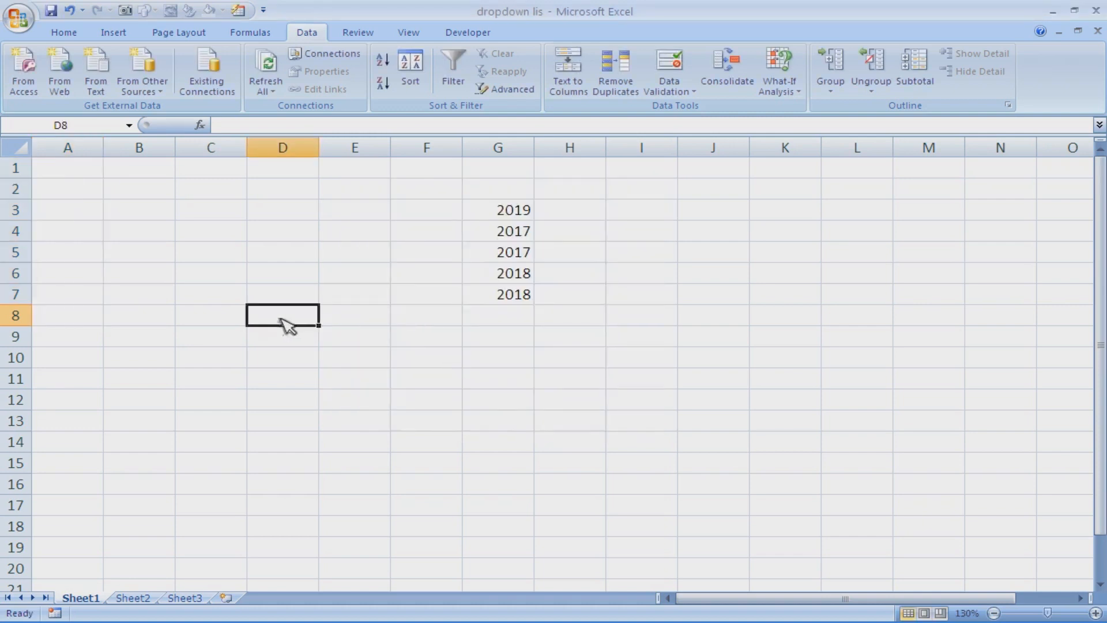
- Use the dropdown lists to fill A1 with Pria, A2 with Wanita and A3 with Pria
click(97, 173)
click(110, 169)
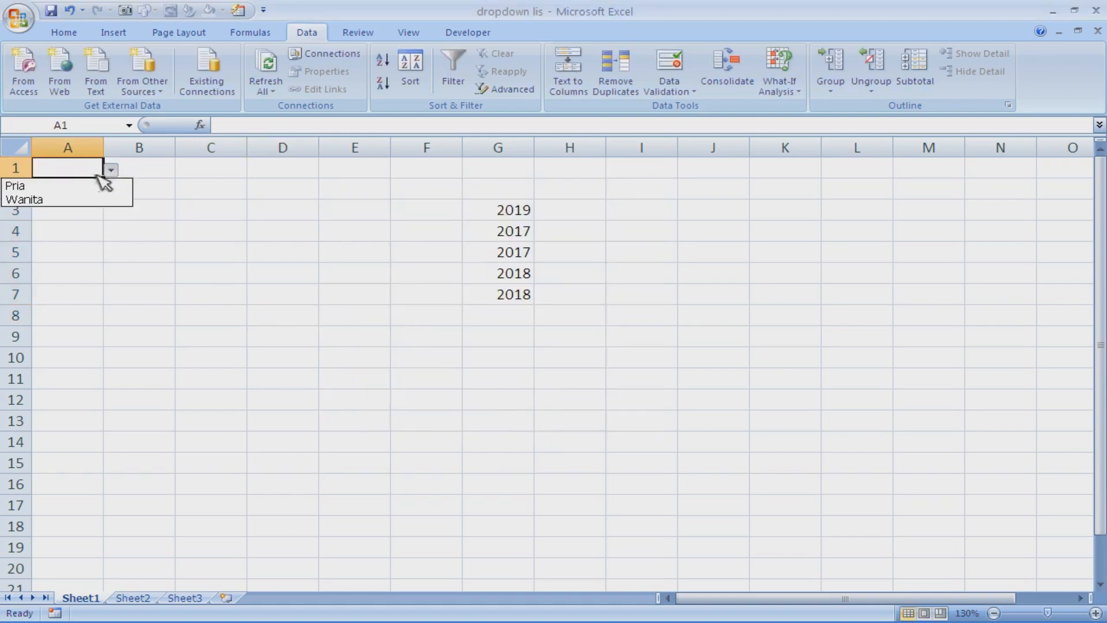
click(85, 183)
click(87, 188)
click(110, 190)
click(87, 219)
click(86, 218)
click(111, 211)
click(84, 225)
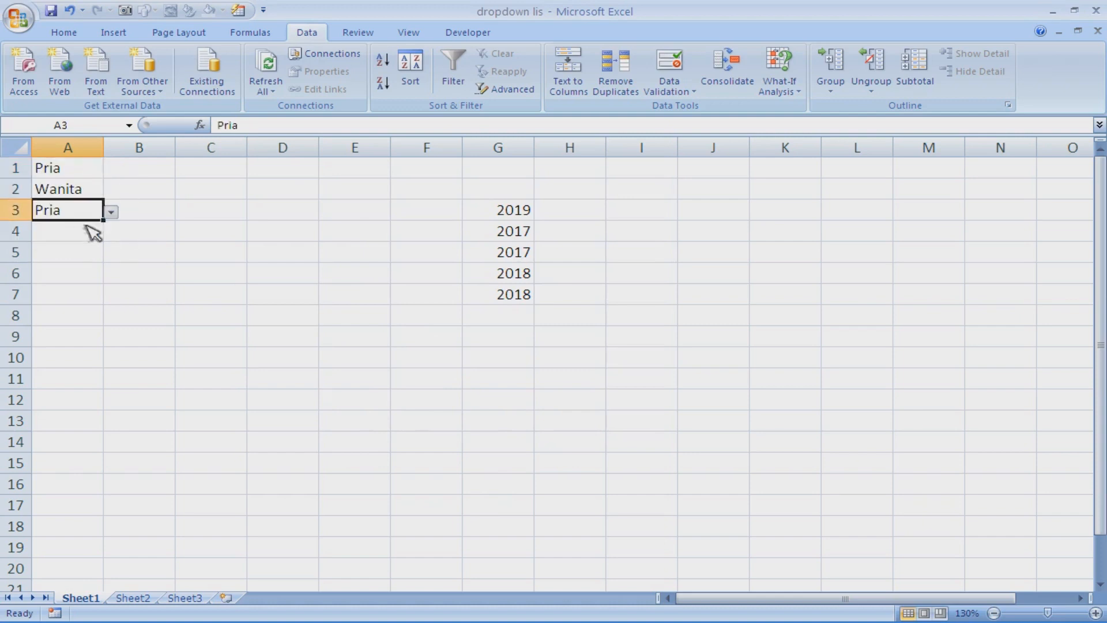
click(89, 231)
- Review the list source in the data validation settings of A1:A6, closing them without changes
drag(80, 172, 84, 277)
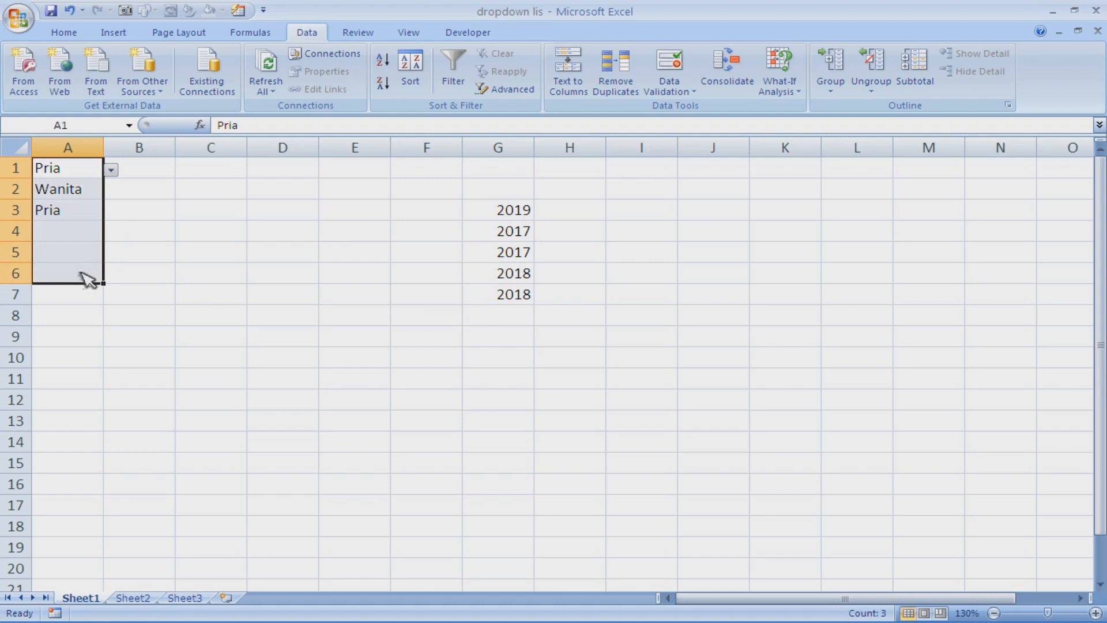
click(695, 91)
click(701, 109)
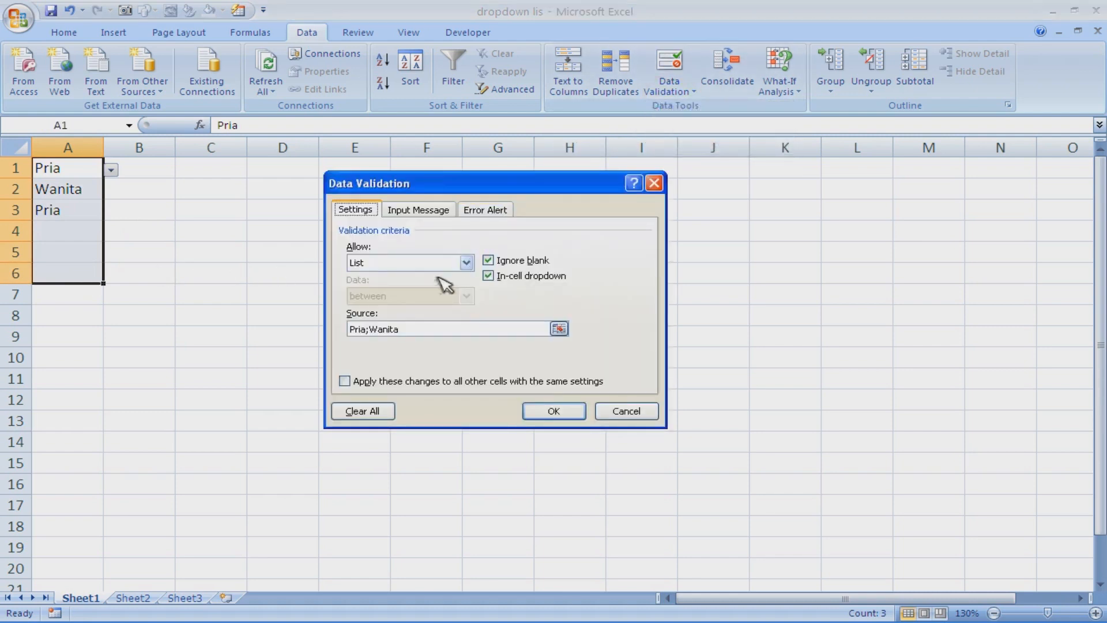
click(417, 330)
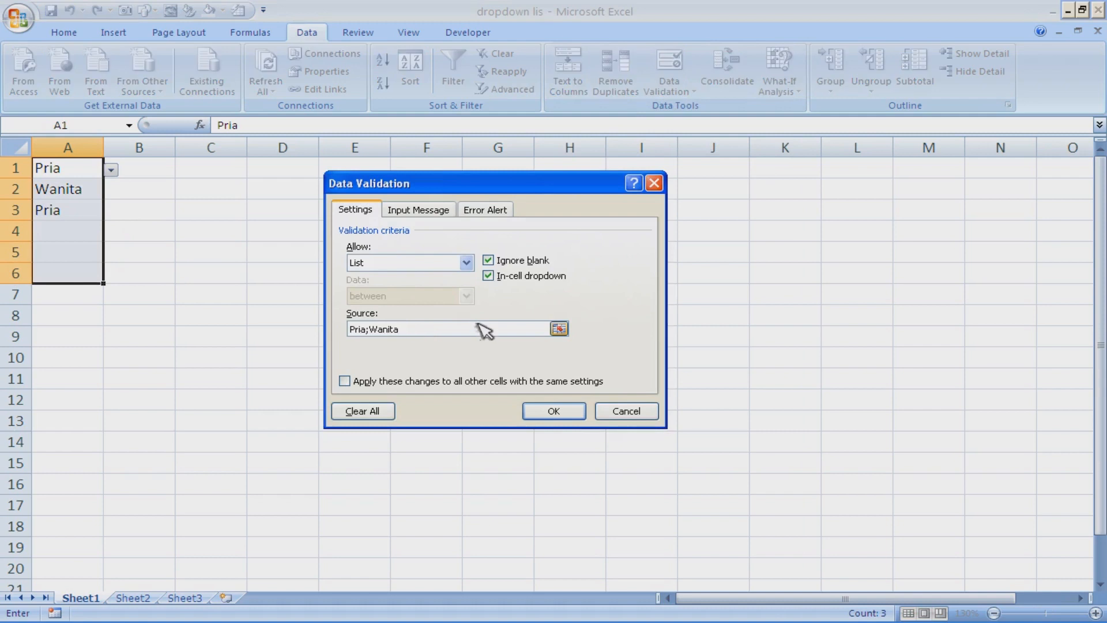
click(627, 410)
click(527, 395)
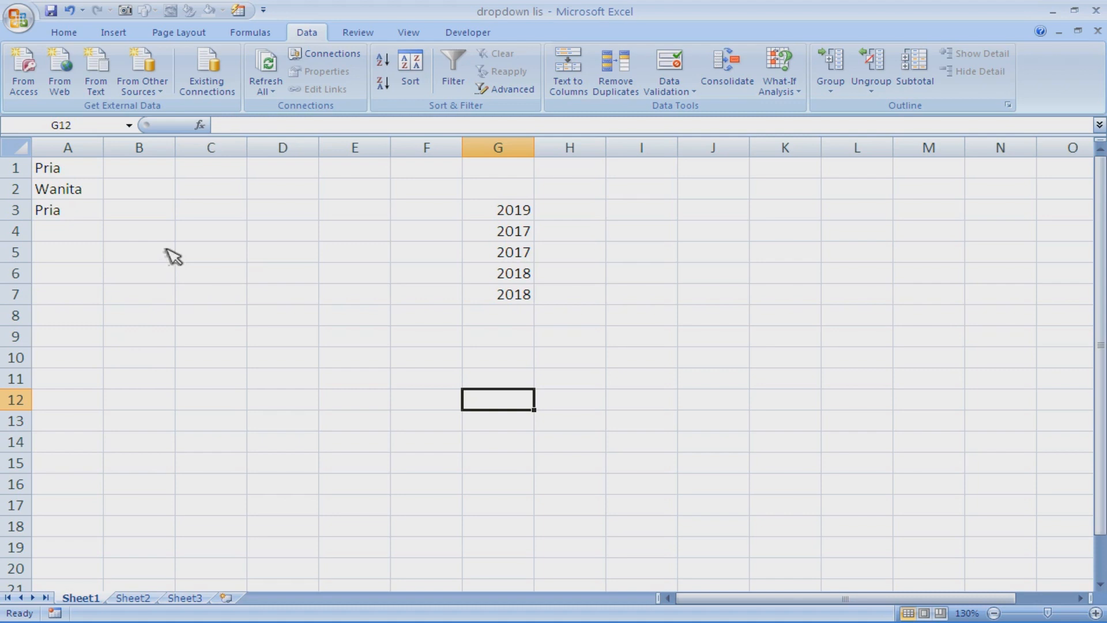
- On Sheet2, examine the Nama Kota header and the city names in cells A2 to A6
click(145, 600)
click(253, 406)
click(84, 171)
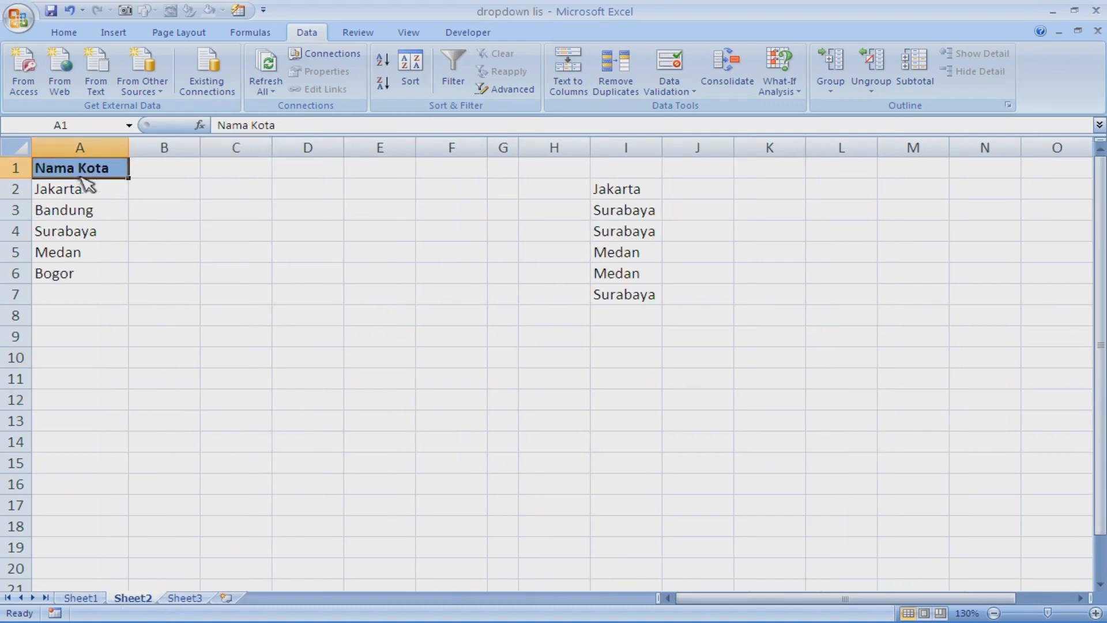
key(Down)
key(Up)
key(Down)
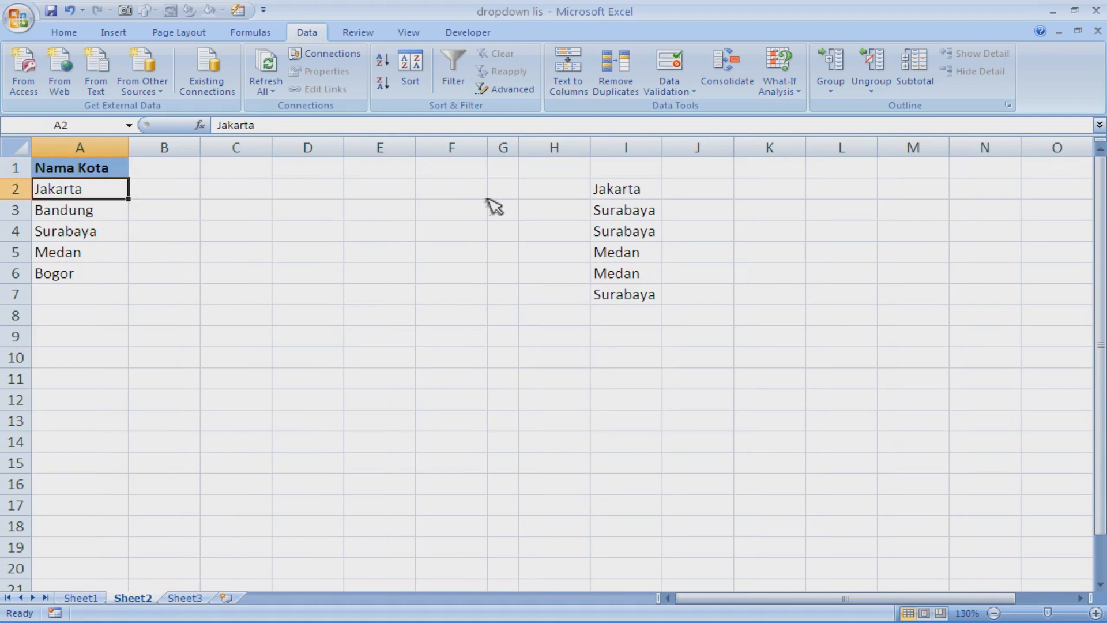
key(Down)
key(Down)
key(Down)
key(Down)
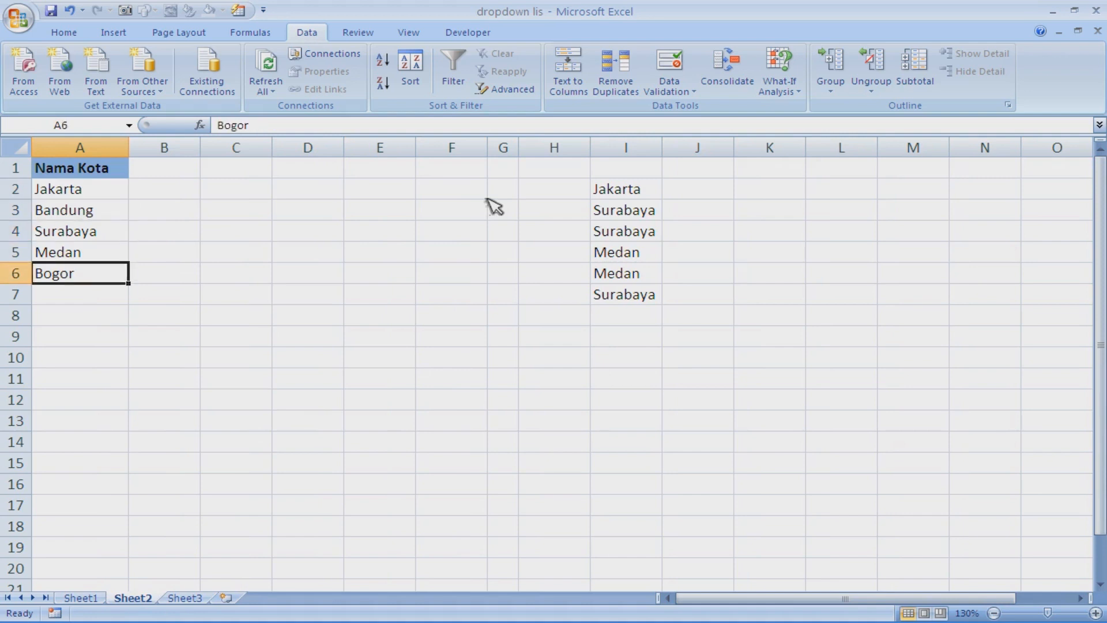
key(Up)
key(Up)
key(Up)
key(Up)
key(Down)
key(Down)
key(Down)
key(Up)
key(Up)
key(Up)
key(Up)
key(Down)
key(Down)
key(Down)
key(Down)
- Apply List data validation to cells E1:E7 with the city cells =$A$2:$A$6 as its source
drag(381, 173, 384, 289)
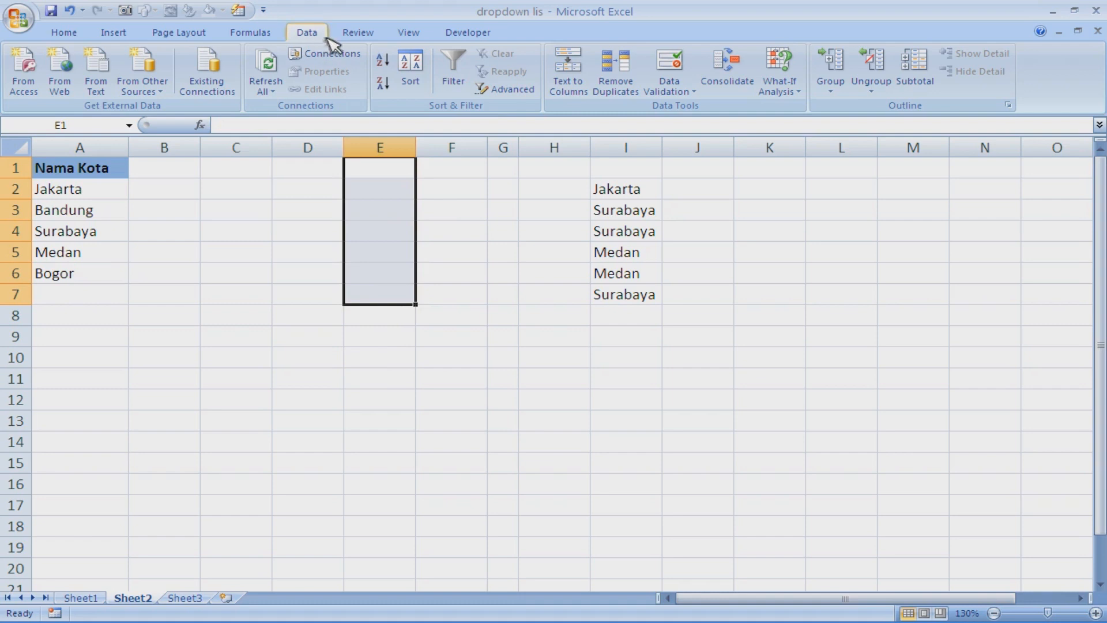
click(695, 92)
click(706, 109)
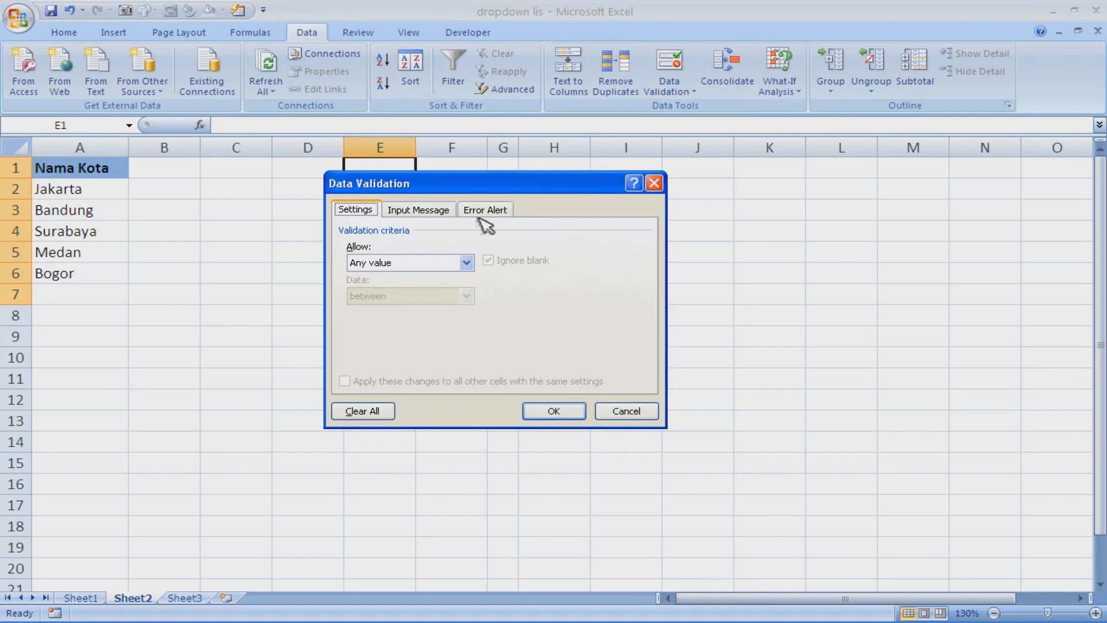
click(467, 262)
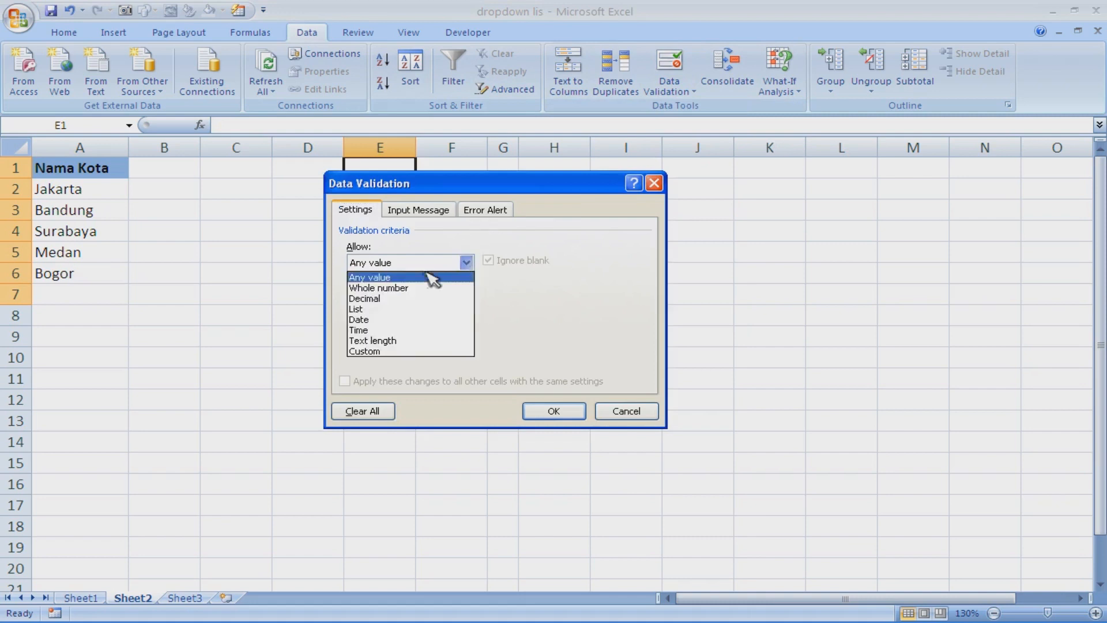
click(385, 310)
click(395, 329)
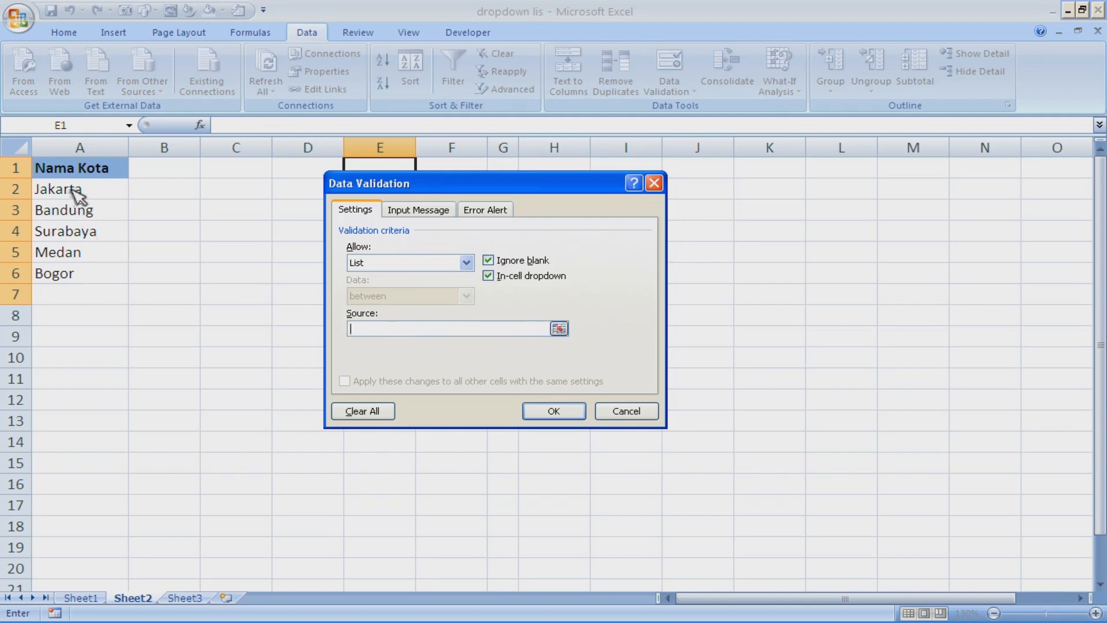
drag(78, 196, 99, 277)
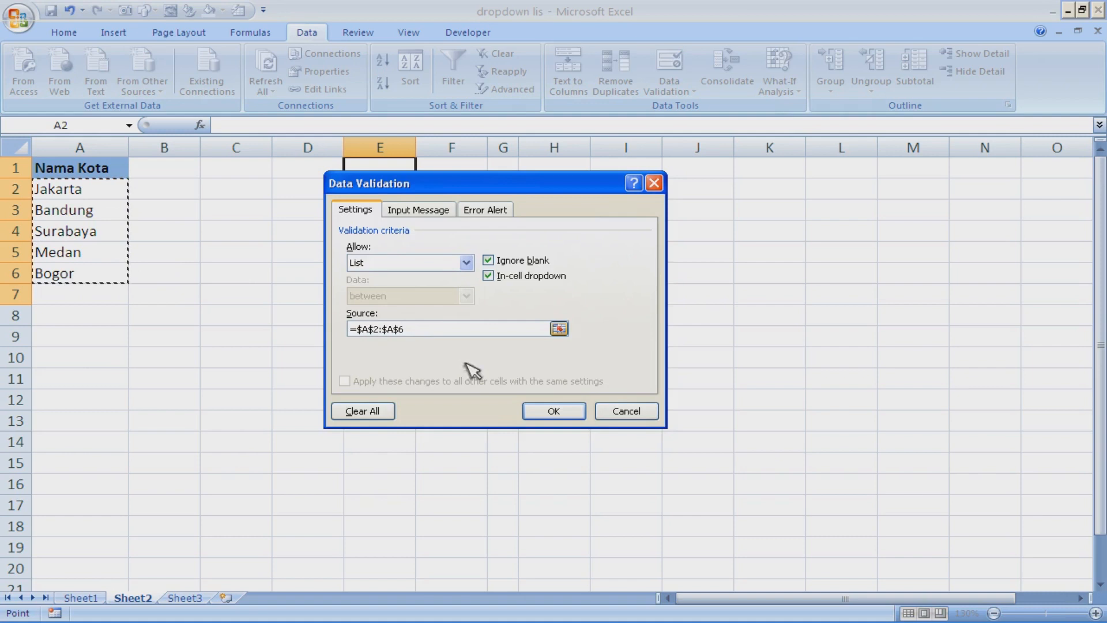
click(558, 410)
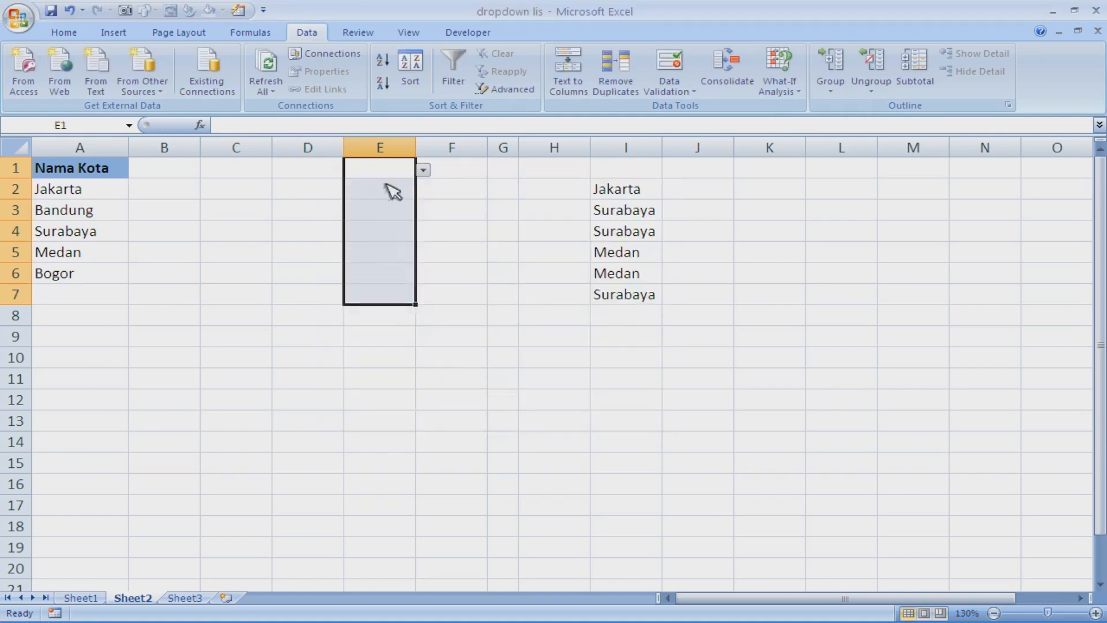
- Use the dropdown lists to fill E1 with Jakarta, E2 with Surabaya and E3 with Jakarta
click(410, 169)
click(423, 169)
click(367, 184)
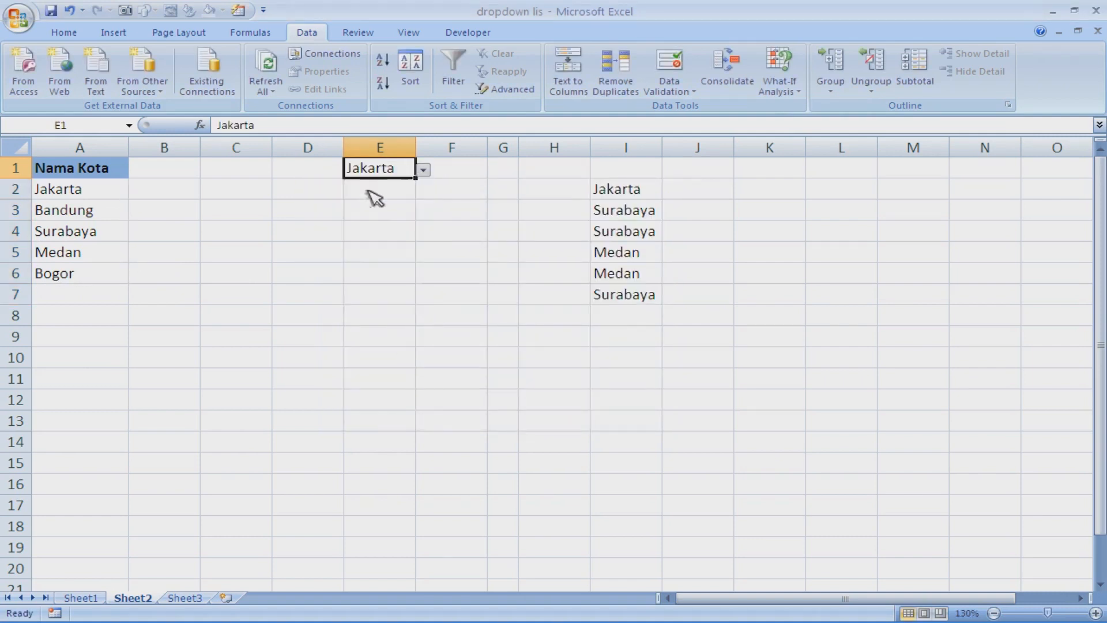
click(378, 188)
click(423, 190)
click(369, 232)
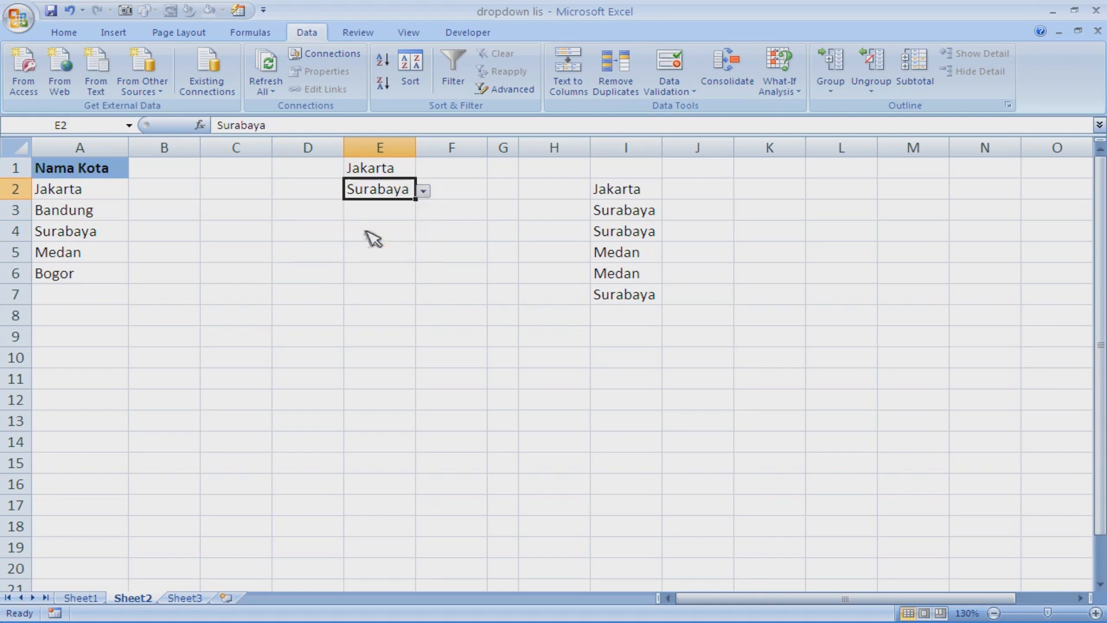
click(379, 213)
click(423, 212)
click(381, 226)
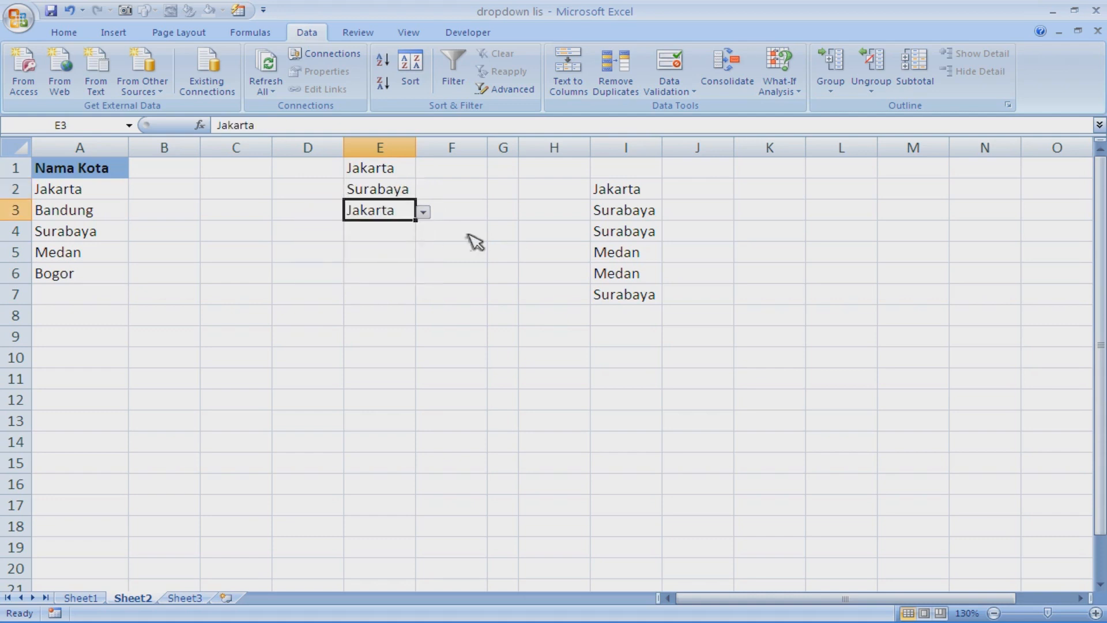
click(467, 234)
click(400, 233)
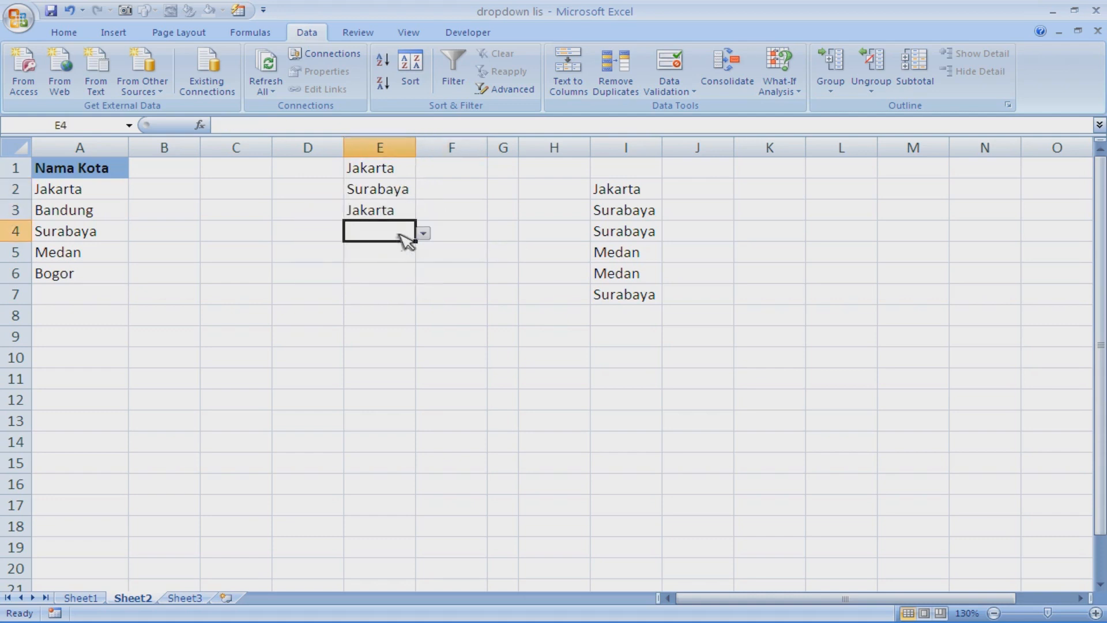
- Define the workbook-level name Kota for the city cells A2:A6 on Sheet2
click(502, 278)
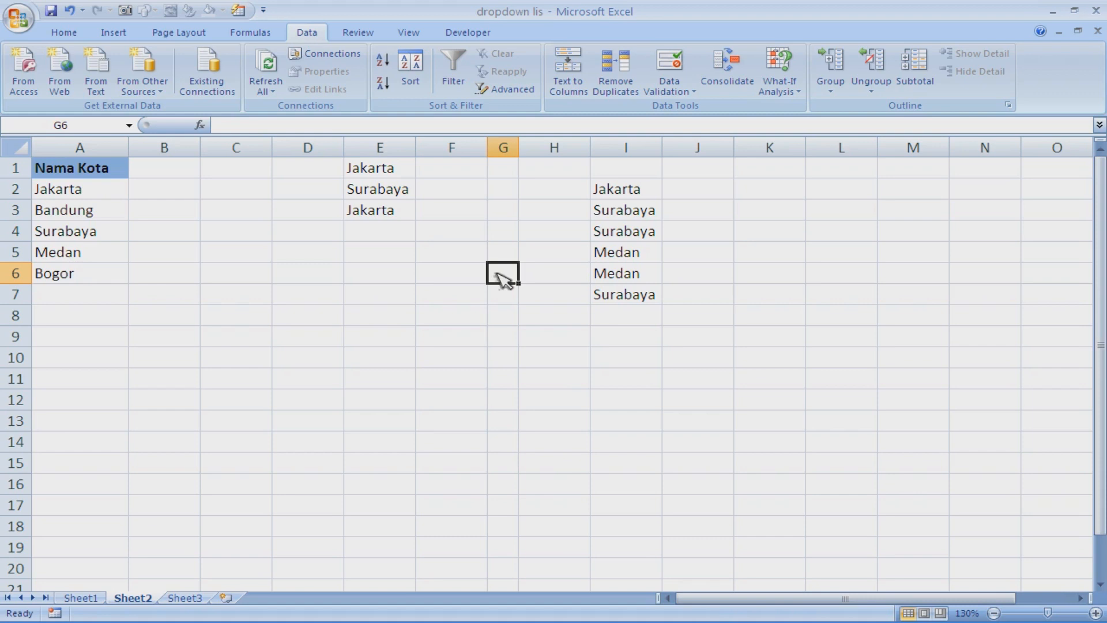
click(108, 193)
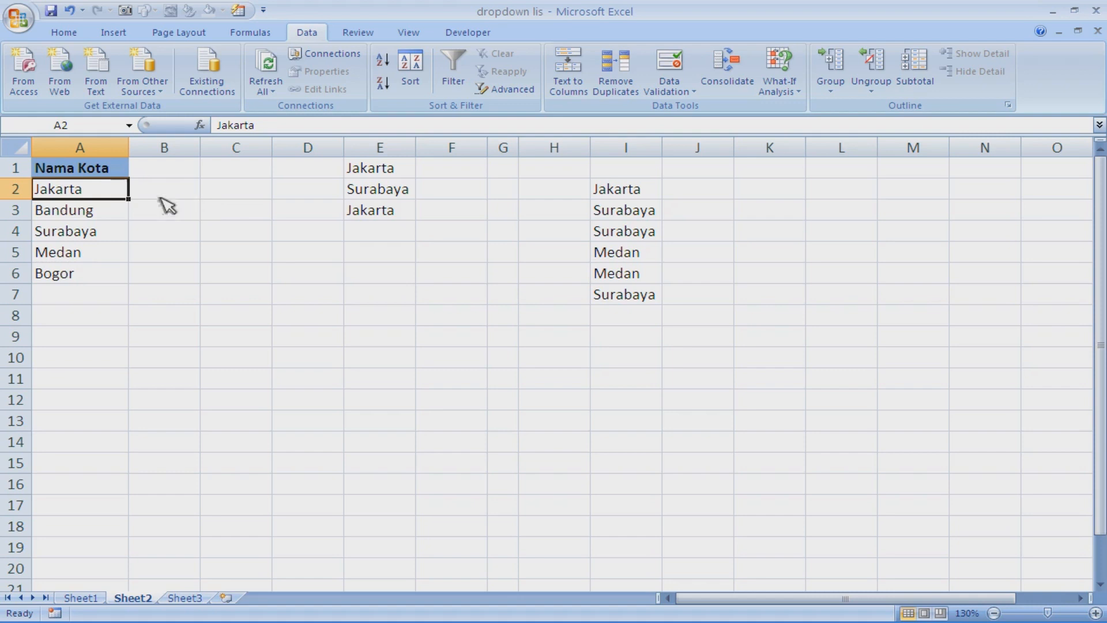
drag(99, 191, 99, 271)
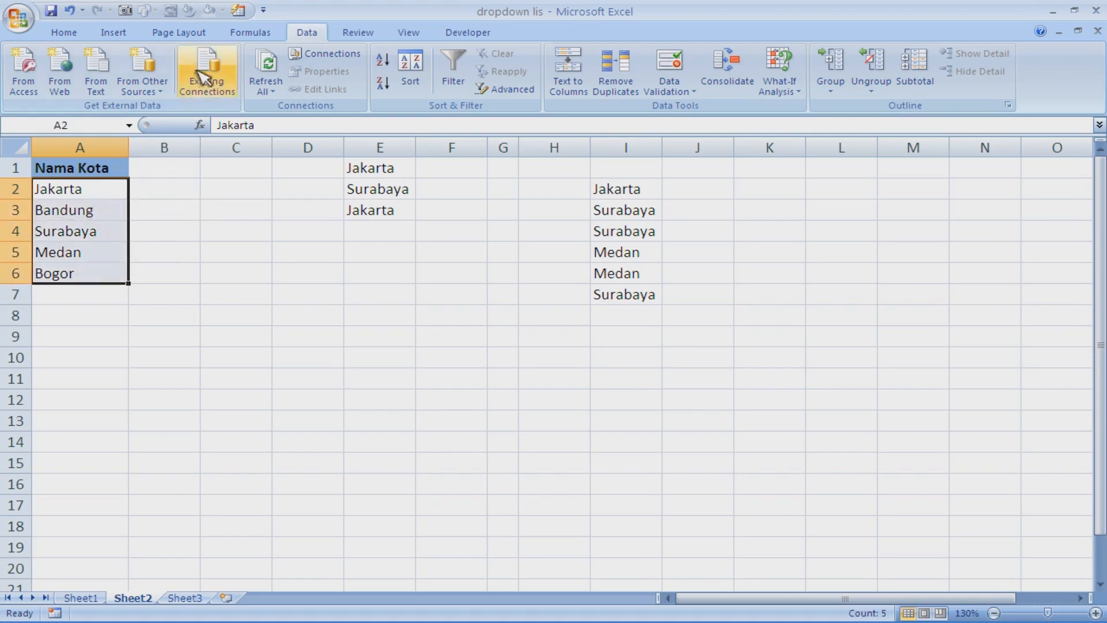
click(245, 33)
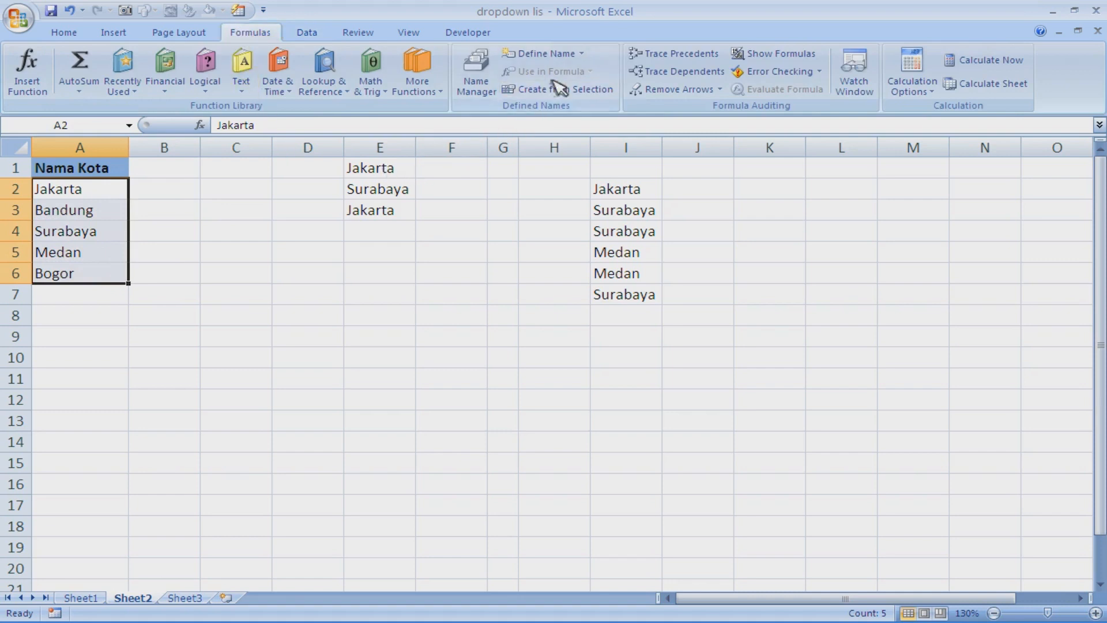
click(570, 53)
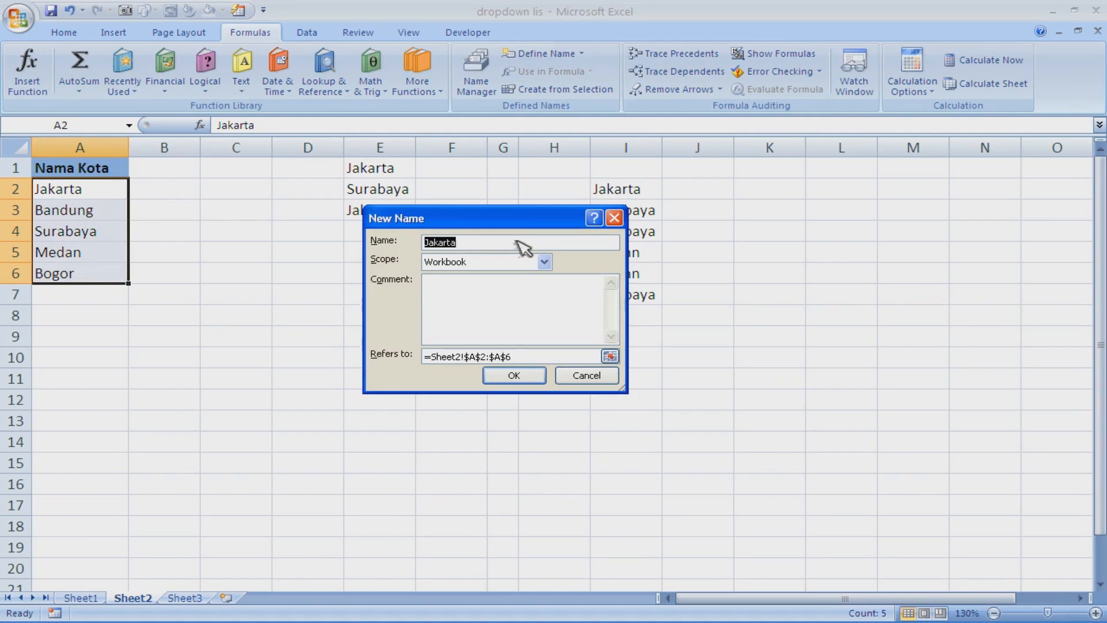
text(Kota)
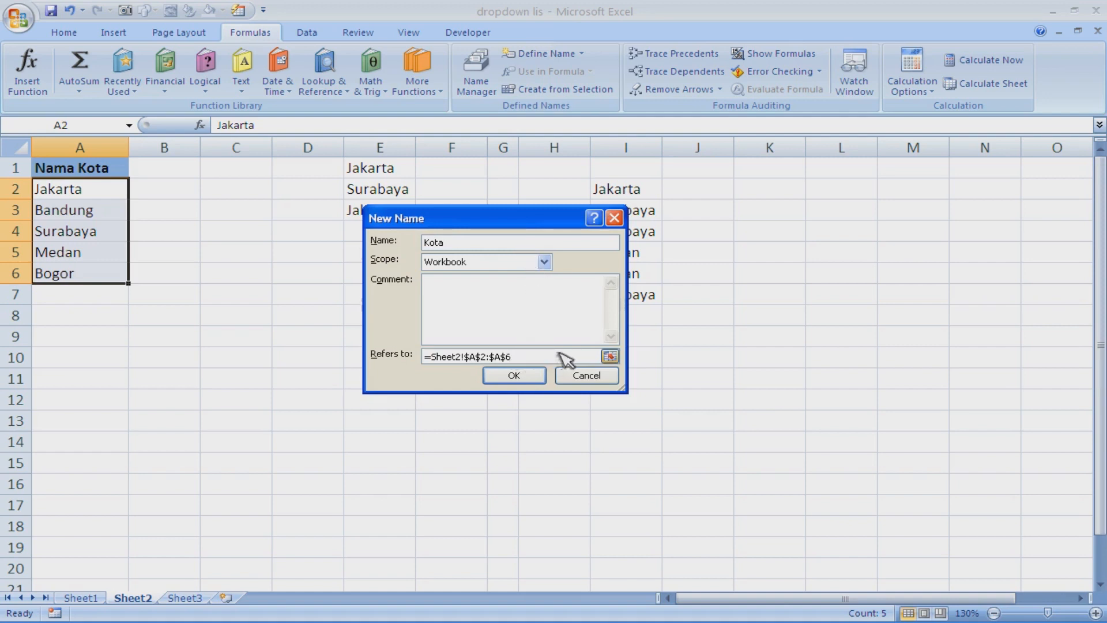
click(519, 375)
click(448, 330)
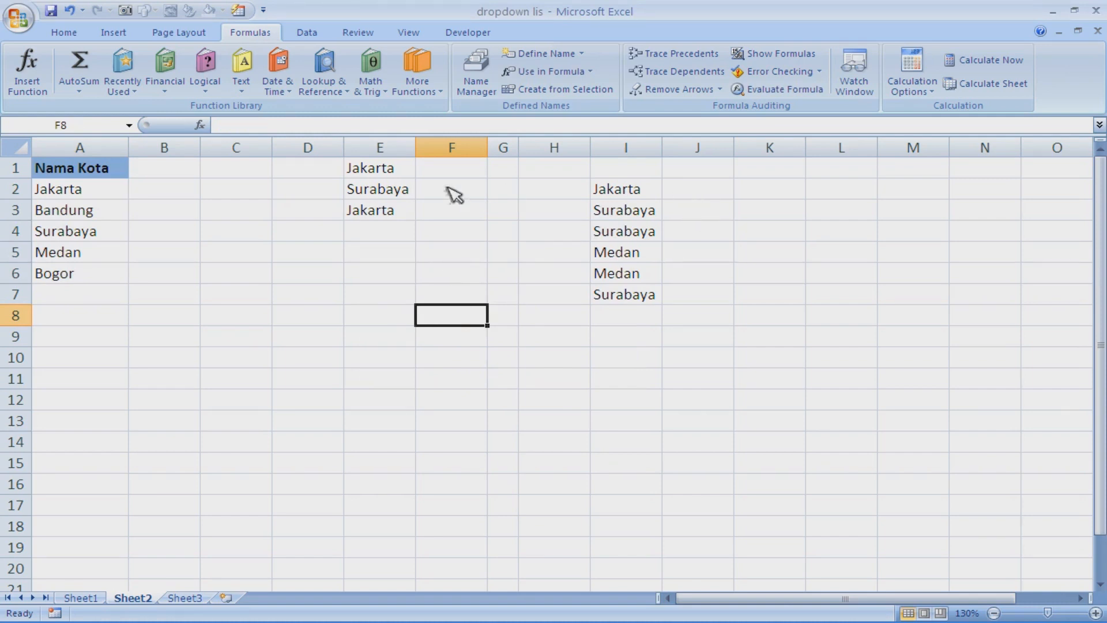
- Apply List data validation to cells C1:C6 with the named range =Kota as its source
drag(237, 169, 237, 280)
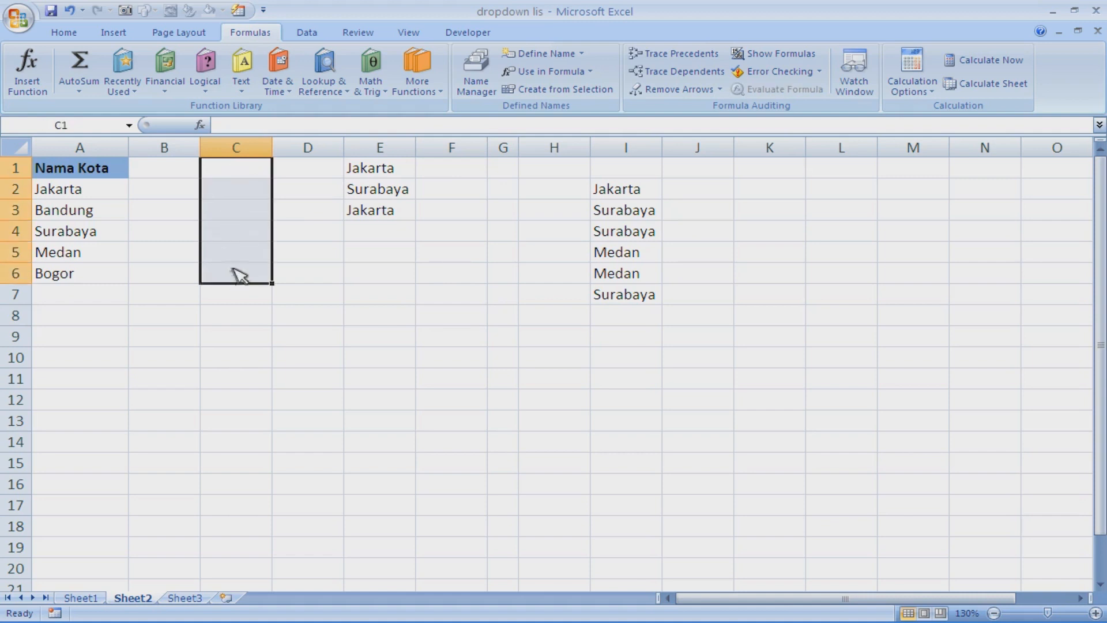
click(315, 36)
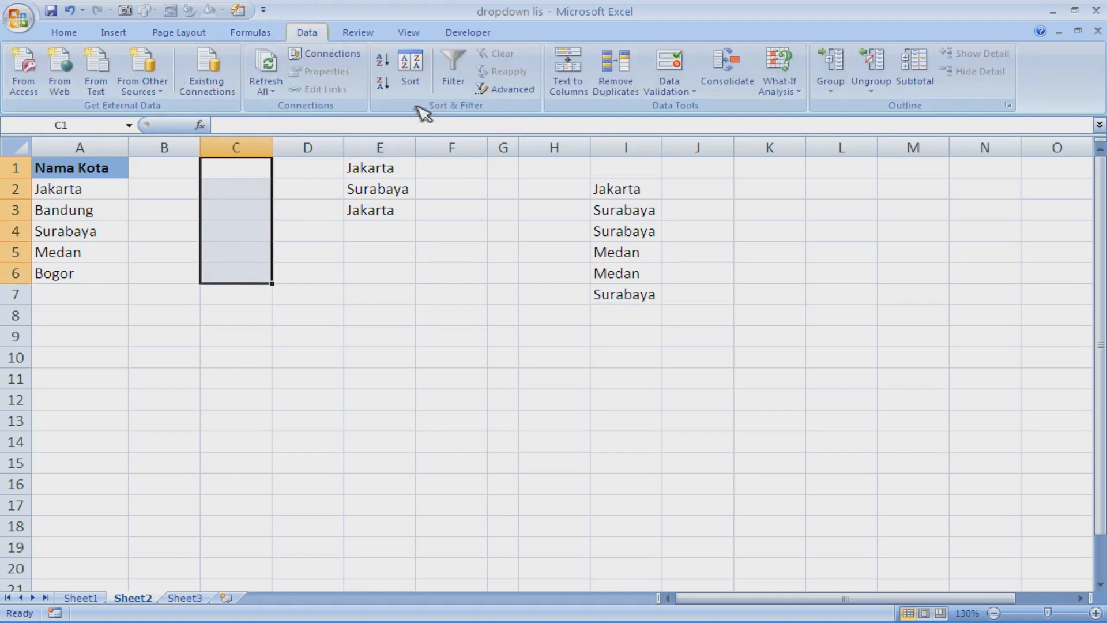
click(678, 94)
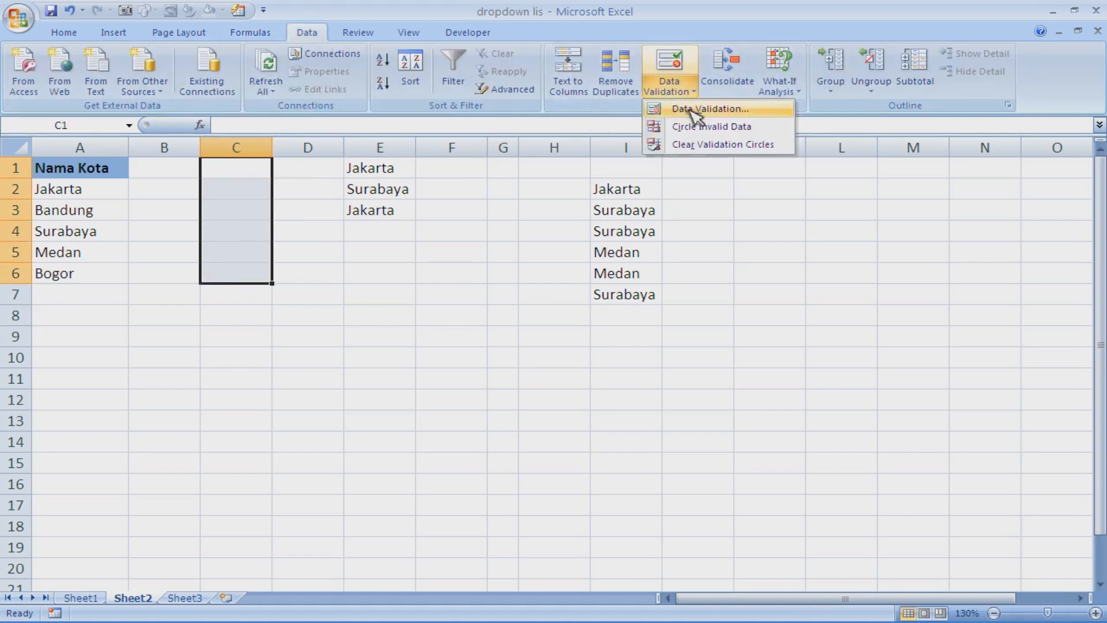
click(697, 110)
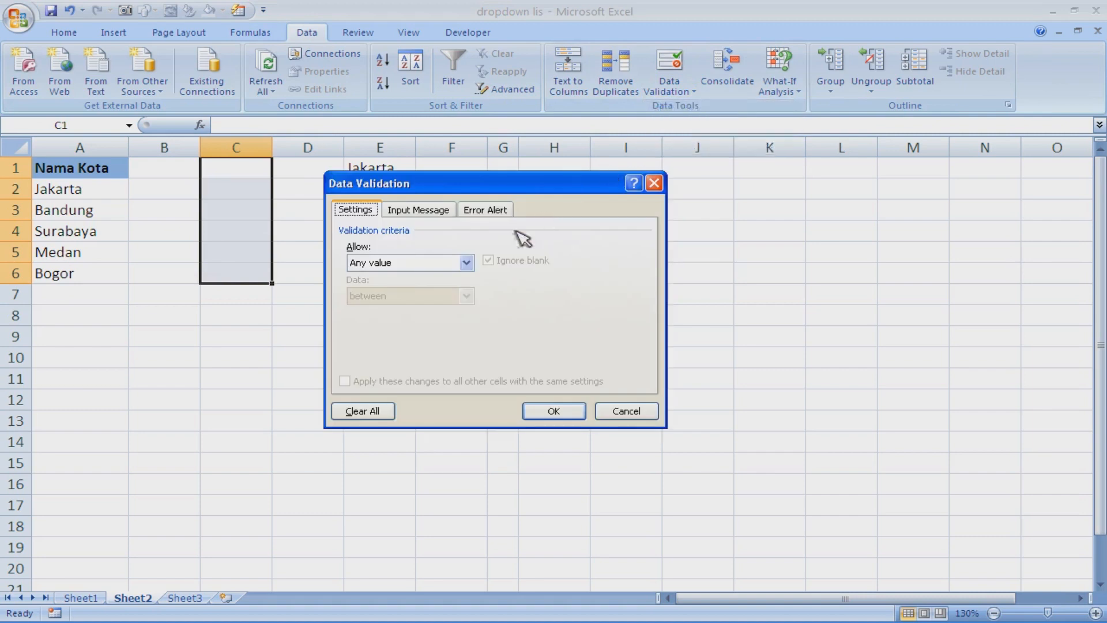
click(466, 264)
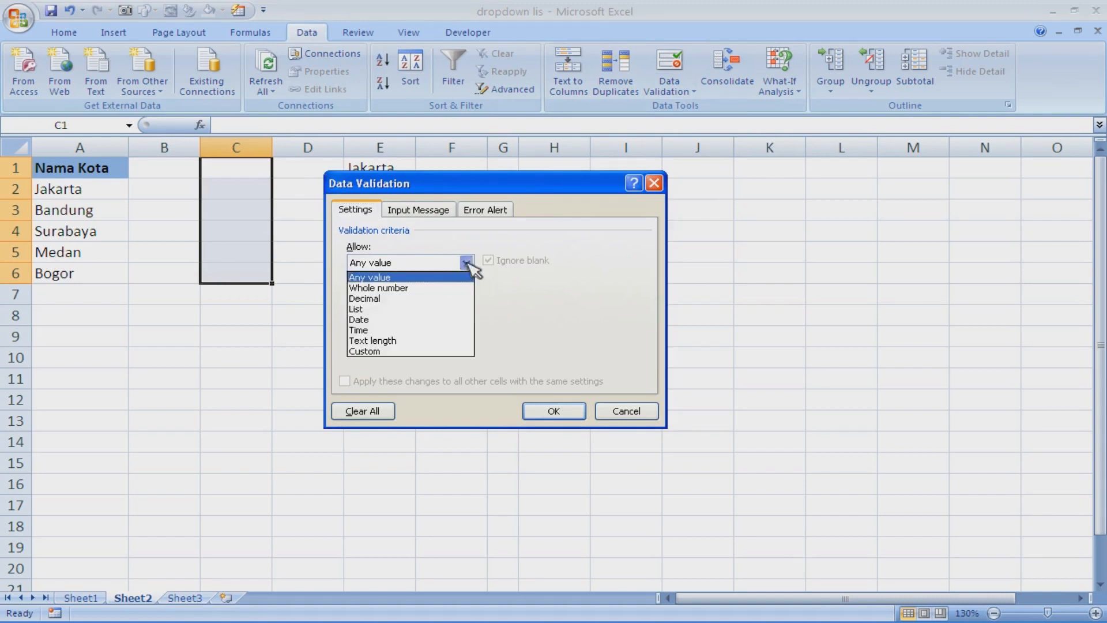
click(428, 309)
click(454, 331)
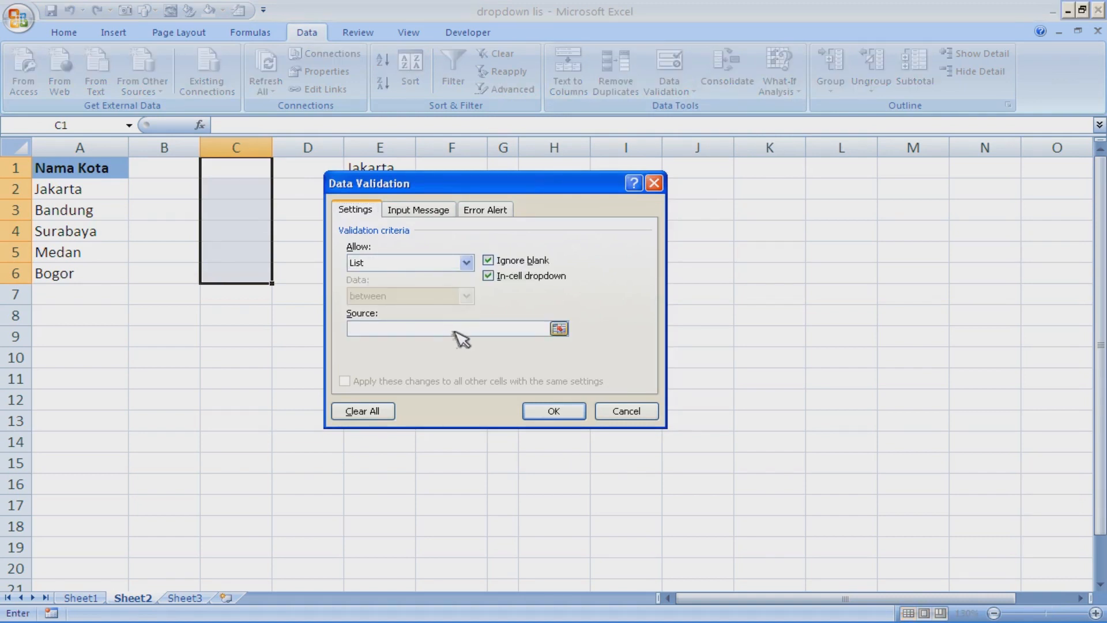
text(=Kota)
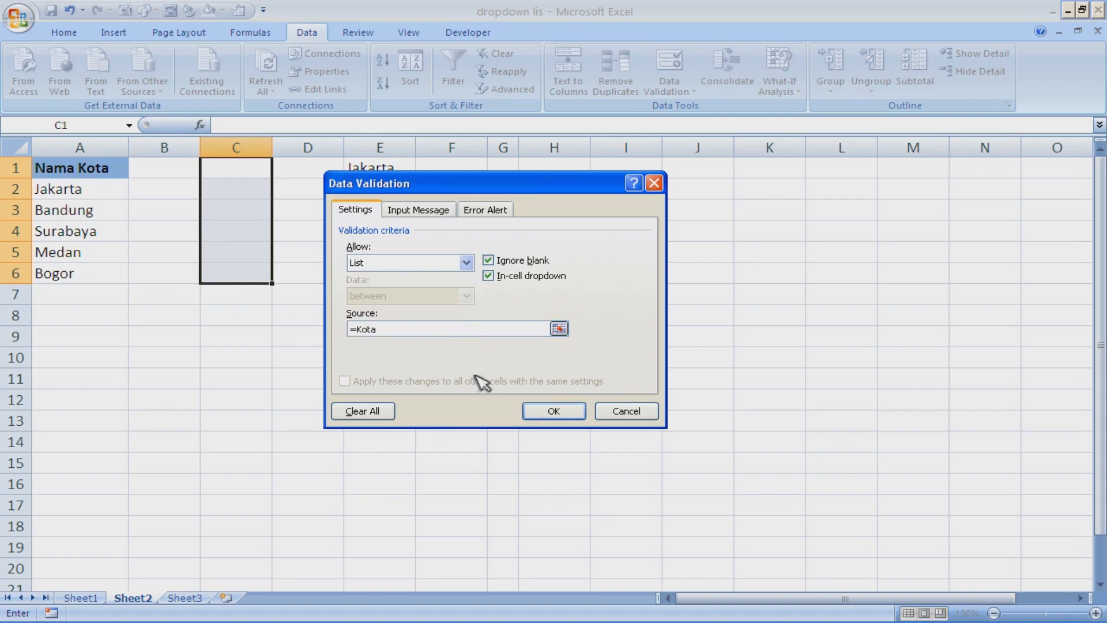
click(554, 411)
click(365, 340)
- Use the dropdown lists to fill C1 with Jakarta, C2 with Bandung, C3 with Surabaya and C4 with Bandung
click(267, 171)
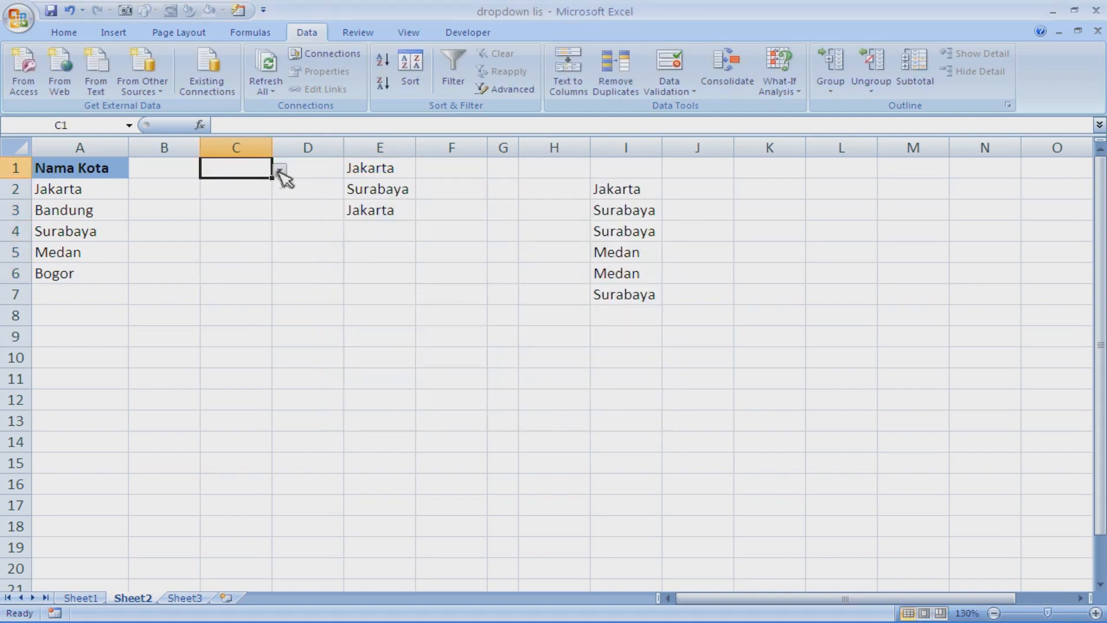
click(279, 169)
click(271, 182)
click(267, 191)
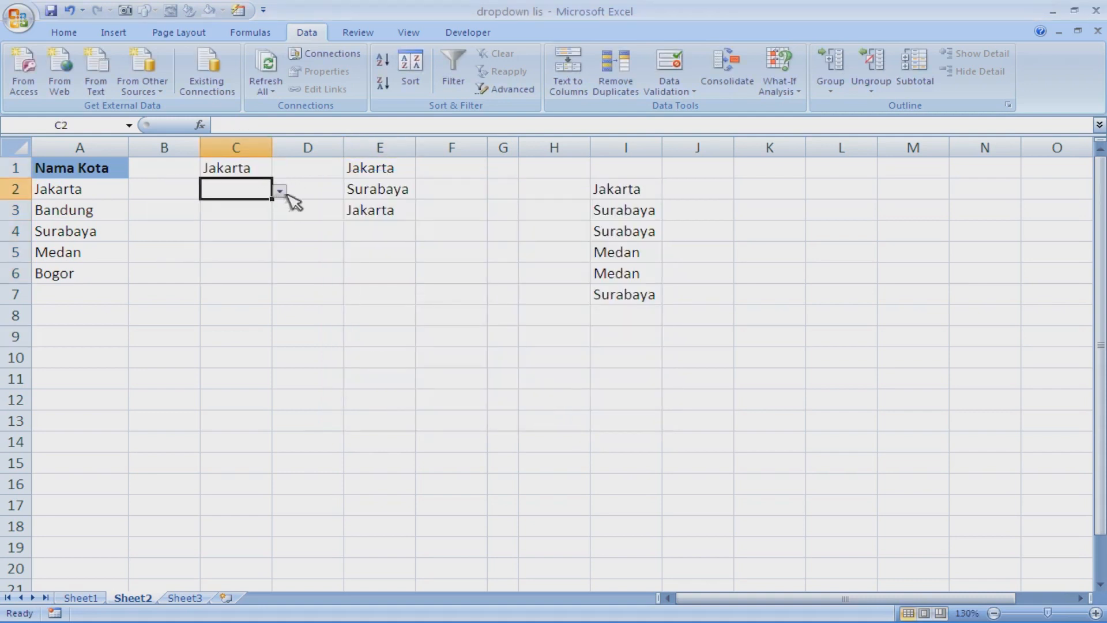
click(279, 191)
click(254, 220)
click(259, 216)
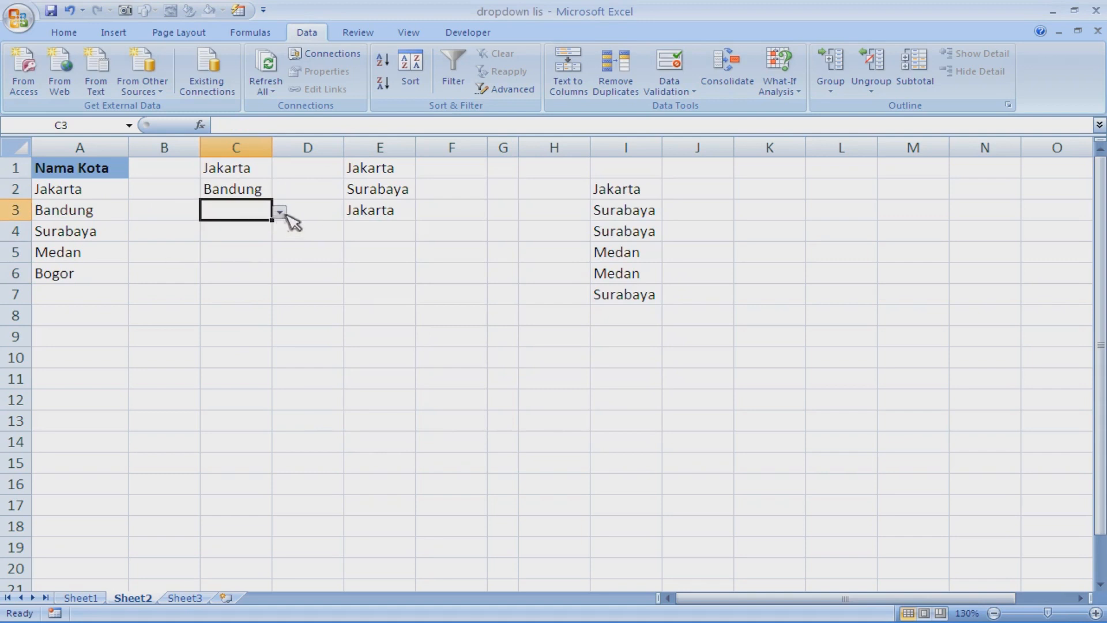
click(279, 212)
click(232, 256)
click(254, 235)
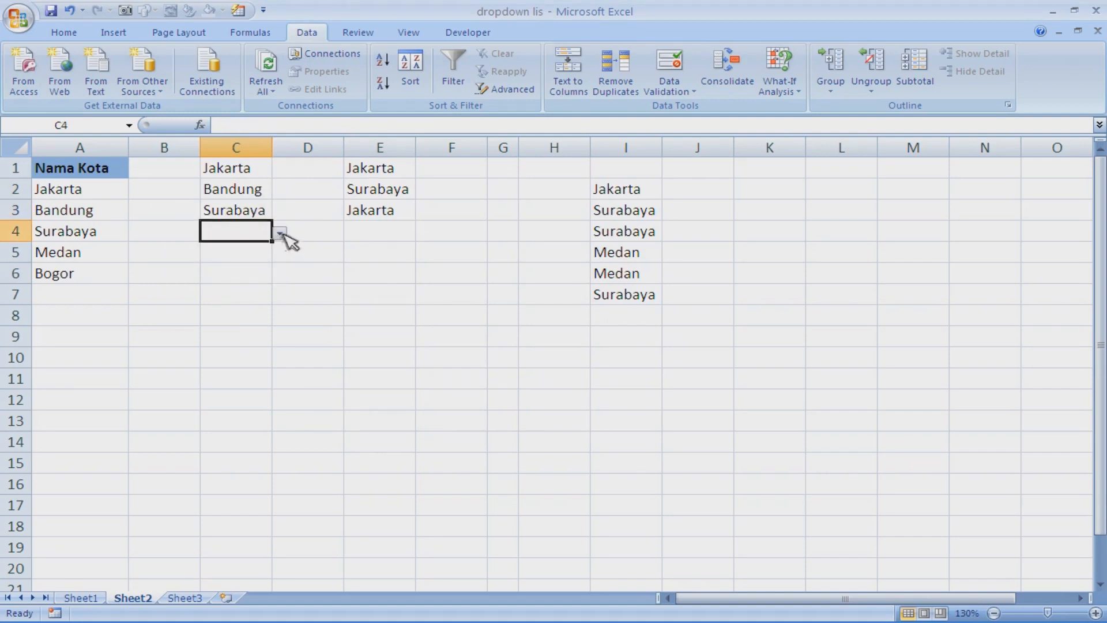
click(279, 232)
click(247, 262)
click(379, 323)
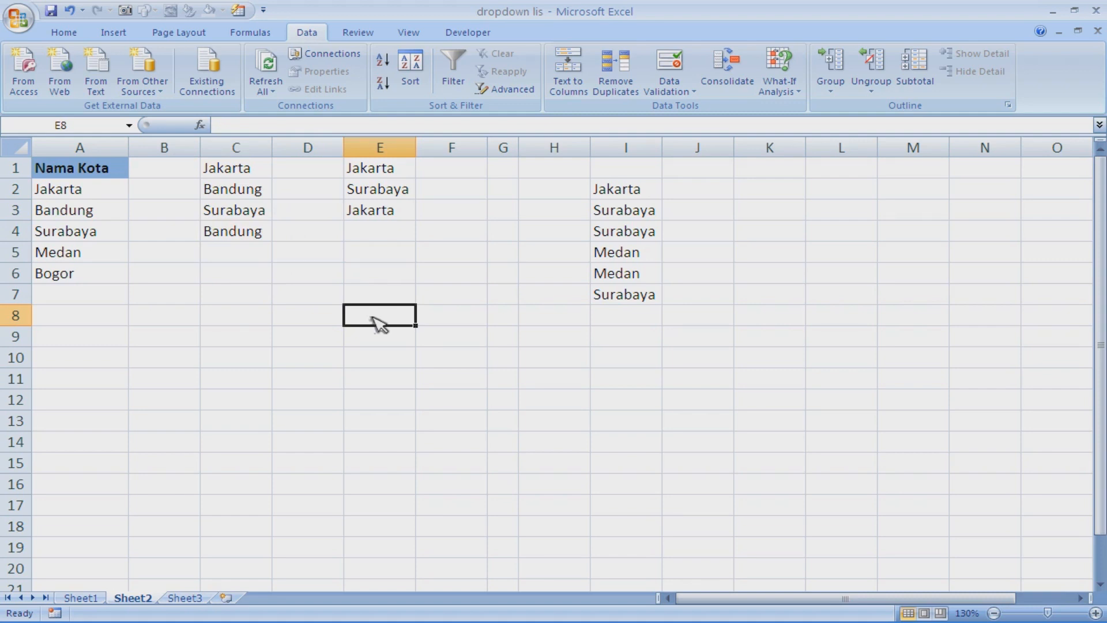
- Look through the input message and error alert options of data validation for E8, closing them without changes
click(698, 90)
click(701, 108)
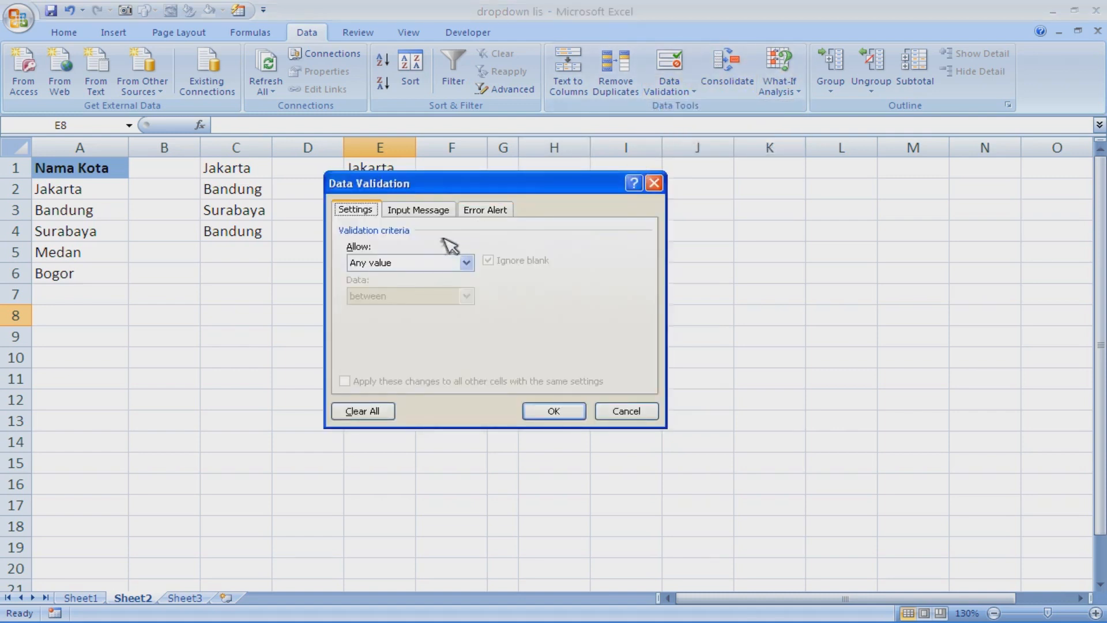
click(414, 212)
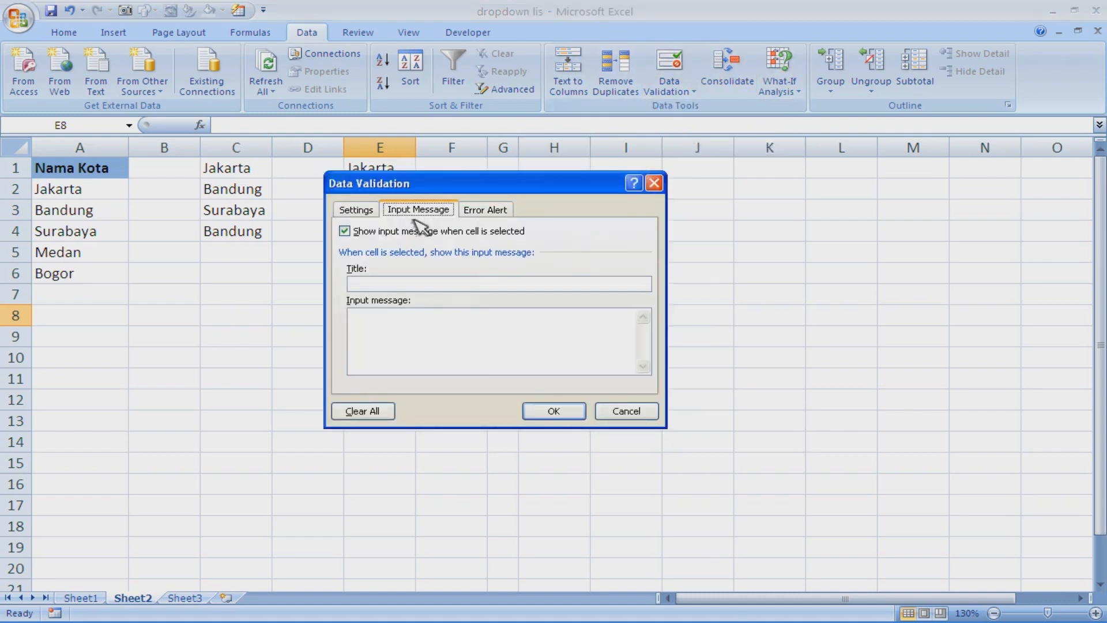
click(484, 211)
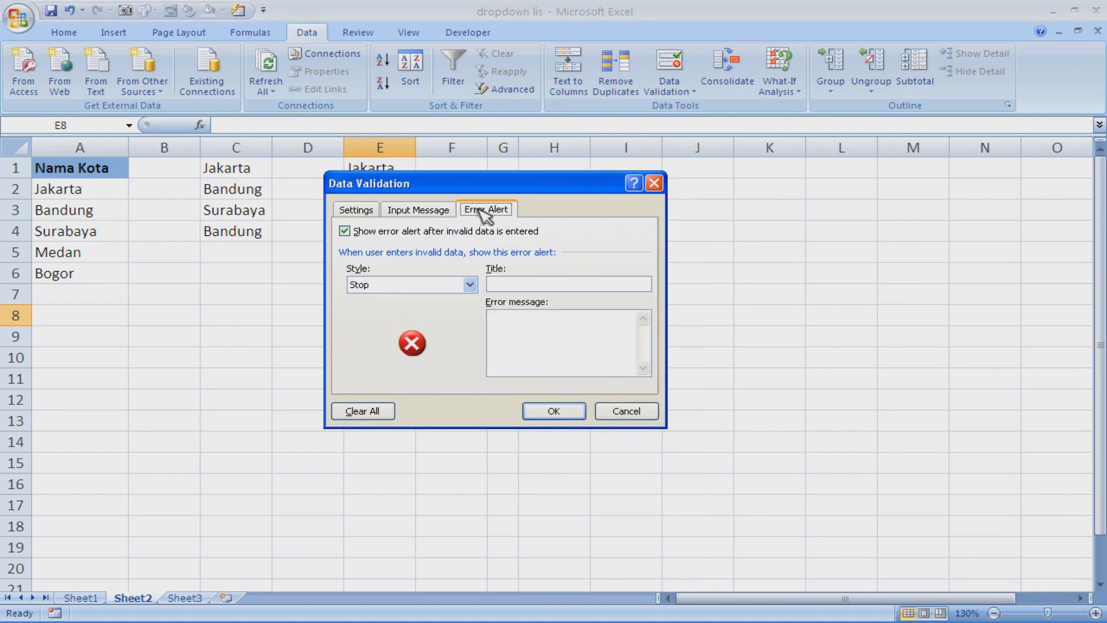
click(429, 211)
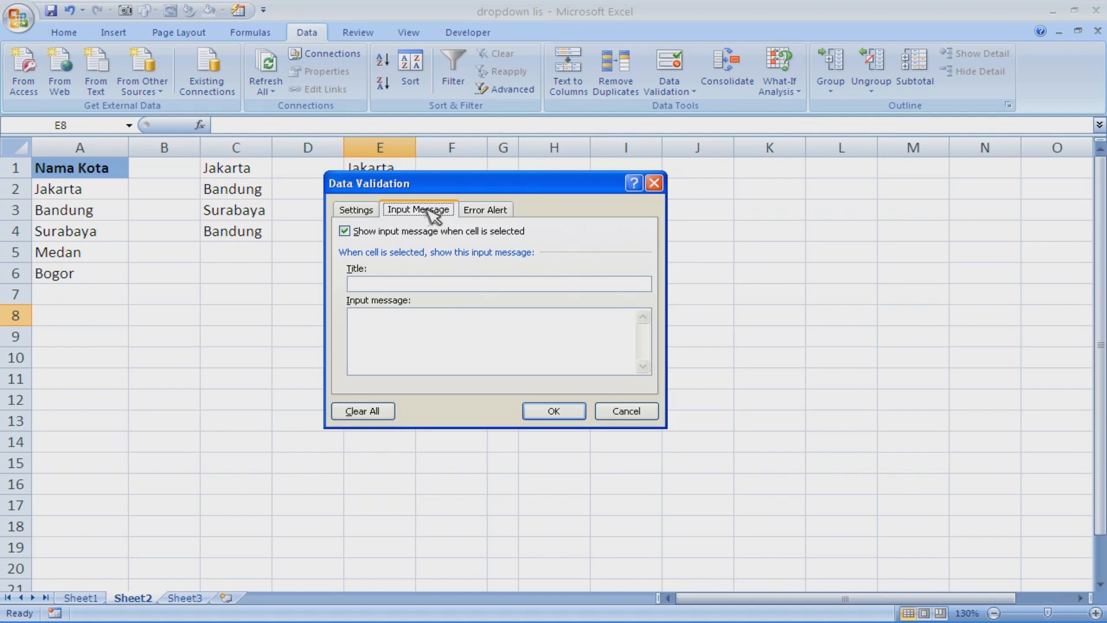
click(623, 412)
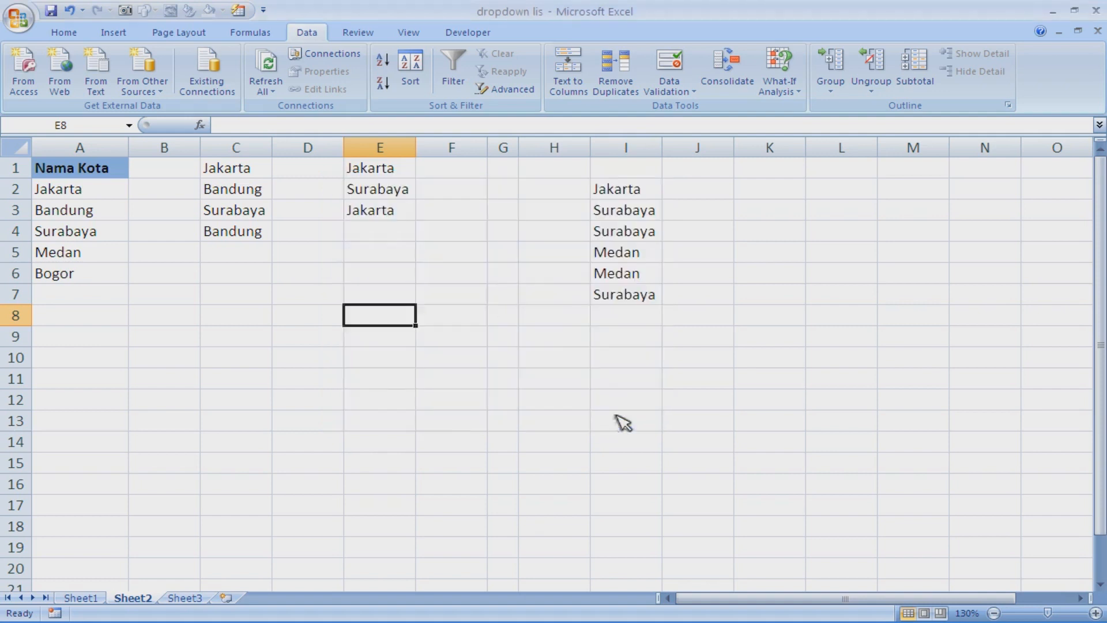
- Add an input message to the validation of C1:C6 with the title Informasi and the text Silahkan Pilih Kota
drag(230, 170, 240, 271)
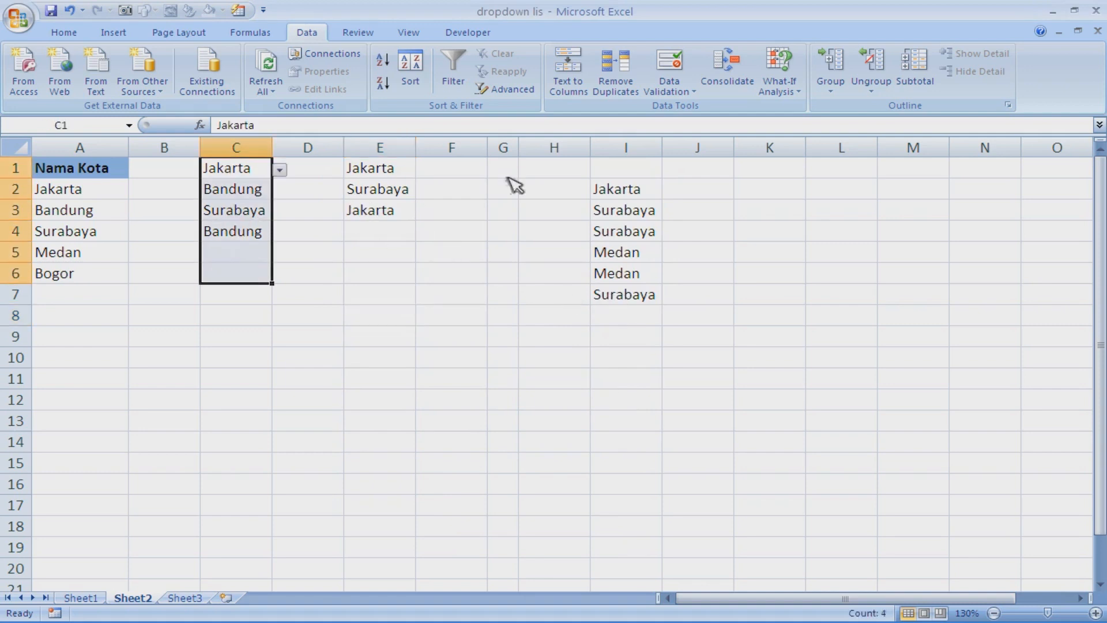
click(670, 78)
click(697, 107)
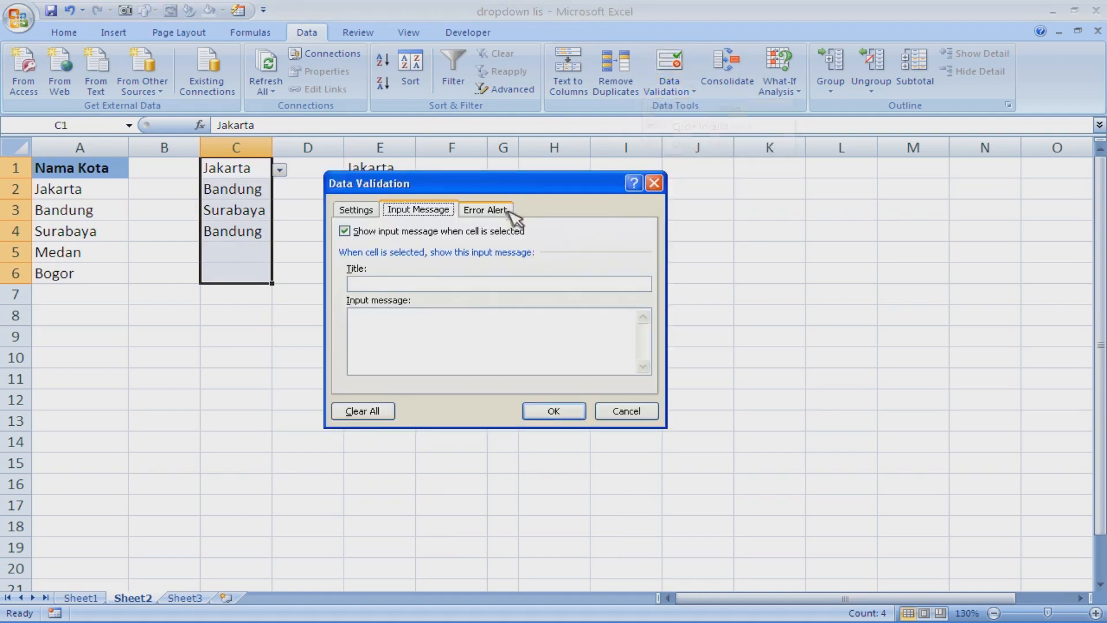
click(368, 211)
click(438, 214)
click(405, 283)
text(Informasi)
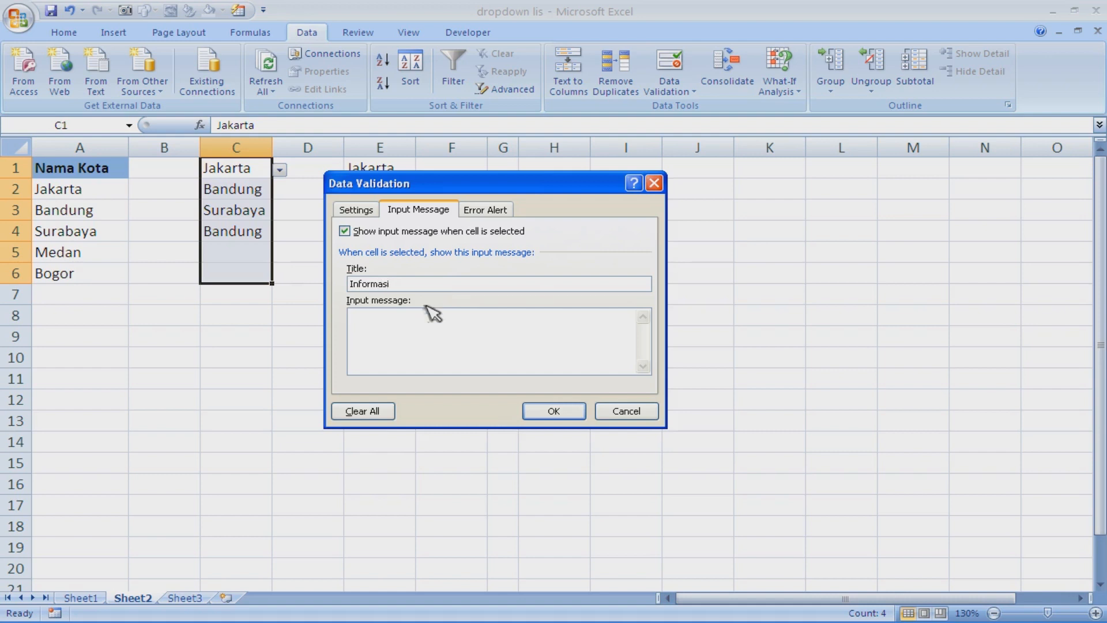
click(423, 324)
text(Silahkan )
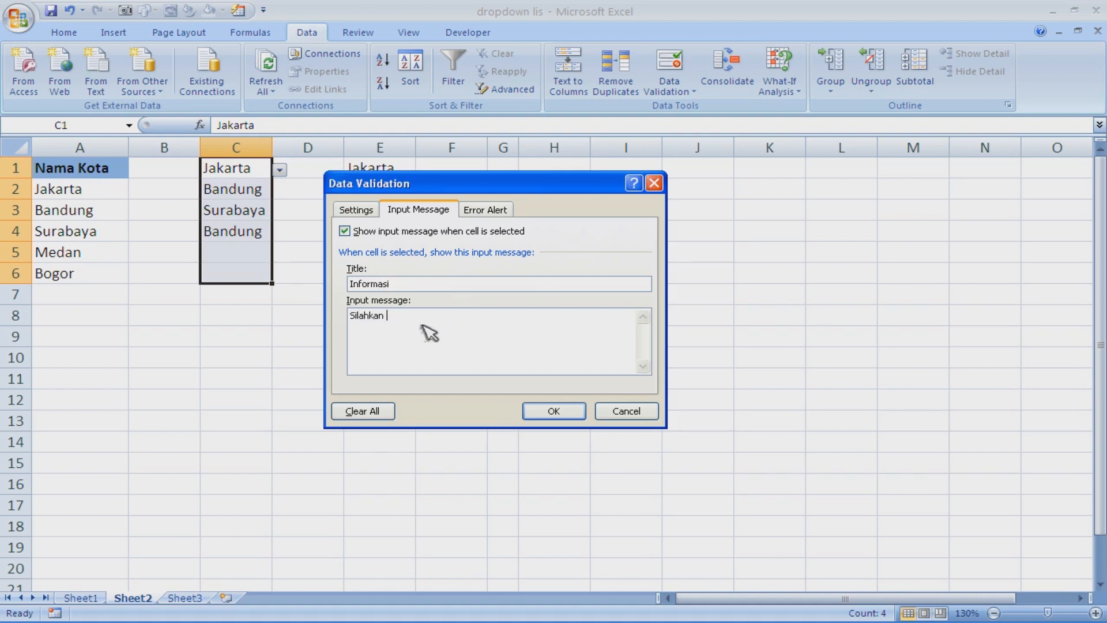
text(Pilih Kota)
click(555, 412)
click(440, 402)
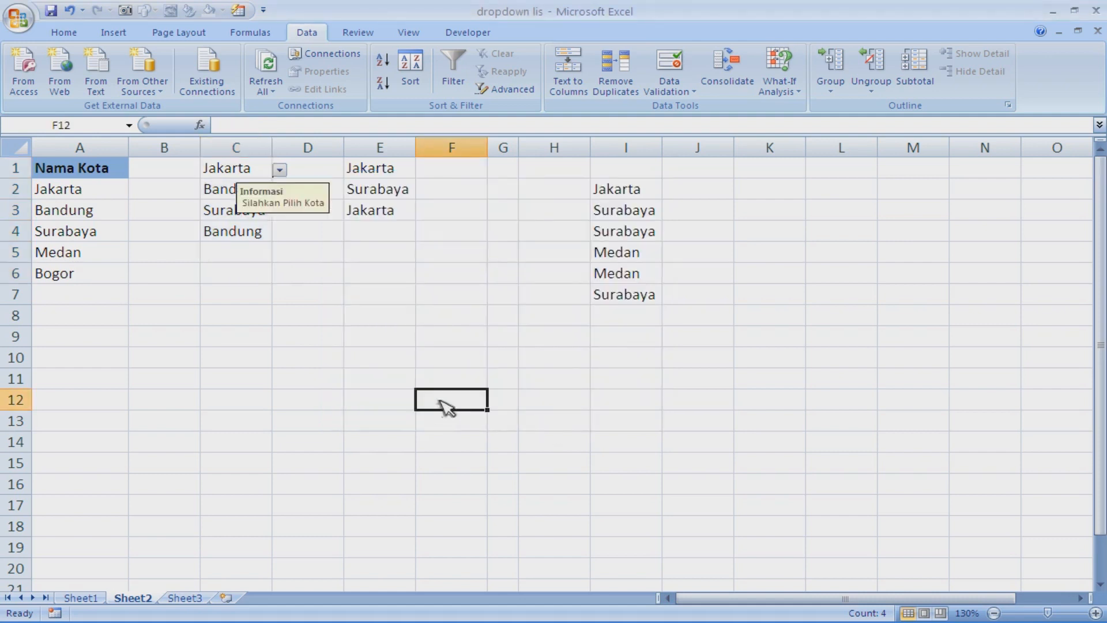
- Check the input message on cell C1 and view its dropdown choices without picking one
click(269, 174)
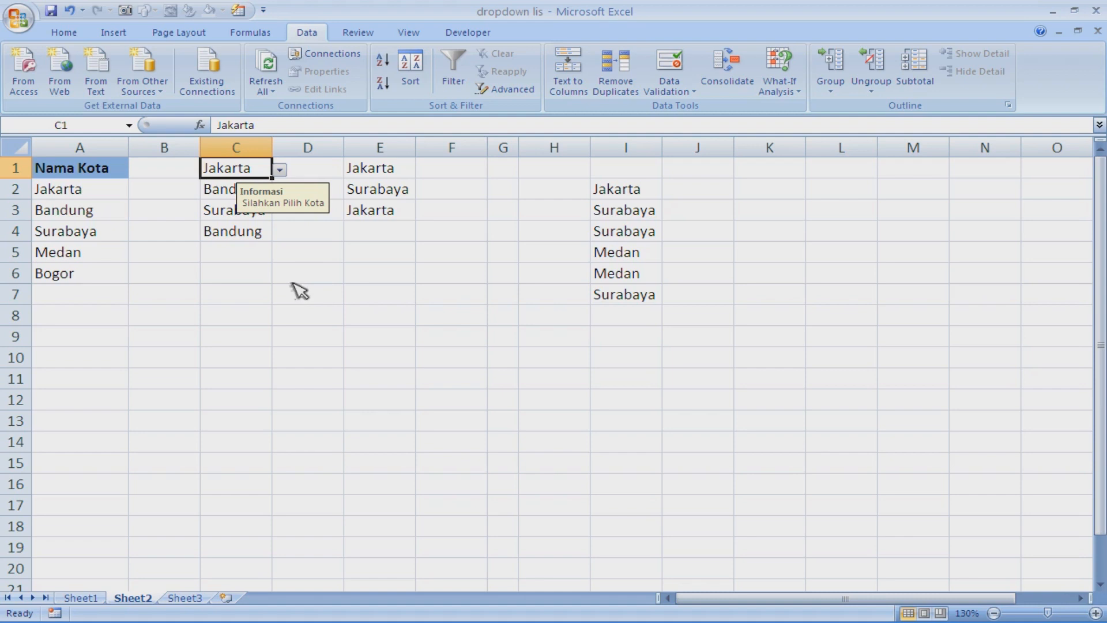
click(279, 170)
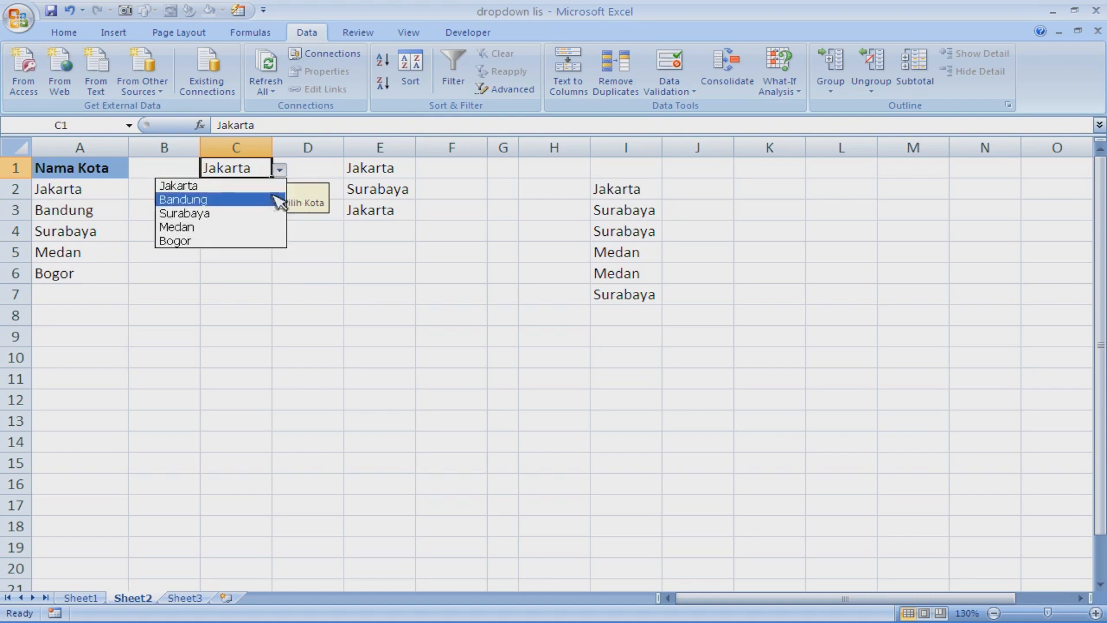
key(Escape)
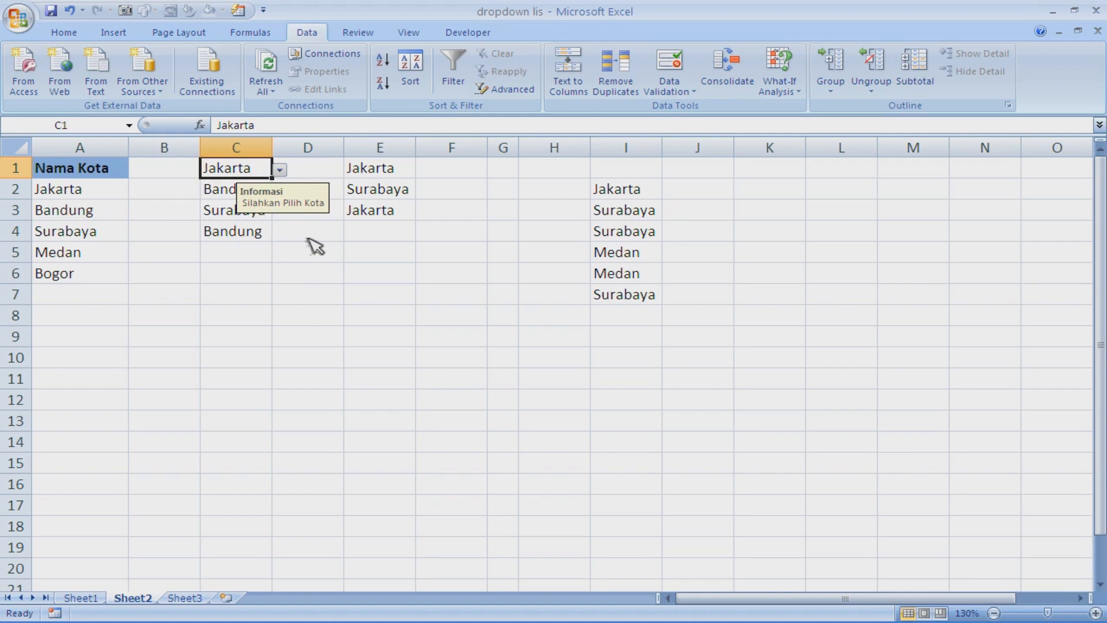
- Add an Information-style error alert to the validation of C1:C6, titled Pesan with the message Silahkan Pilih Kota, Jangan Ketik Manual
key(shift+Down)
key(shift+Down)
key(shift+Down)
key(shift+Down)
key(shift+Down)
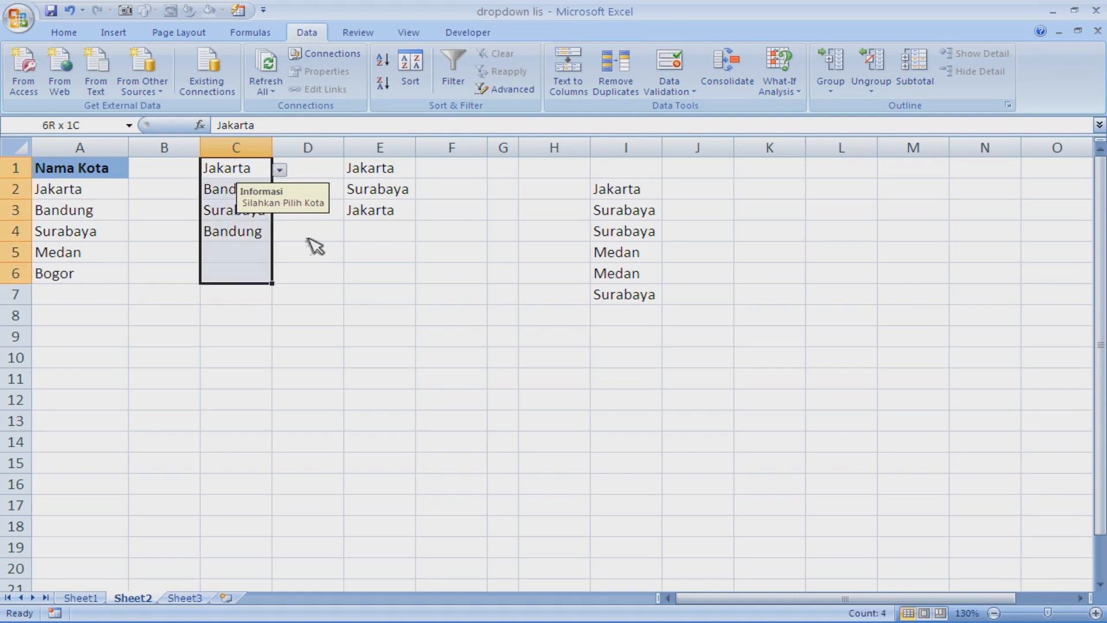
click(682, 96)
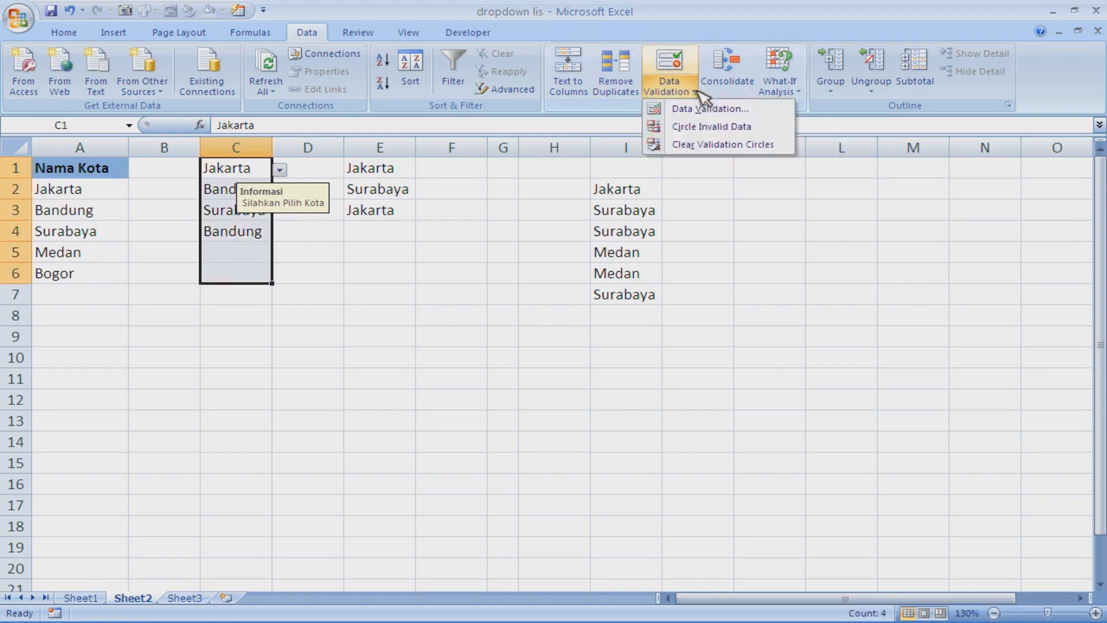
click(701, 108)
click(487, 210)
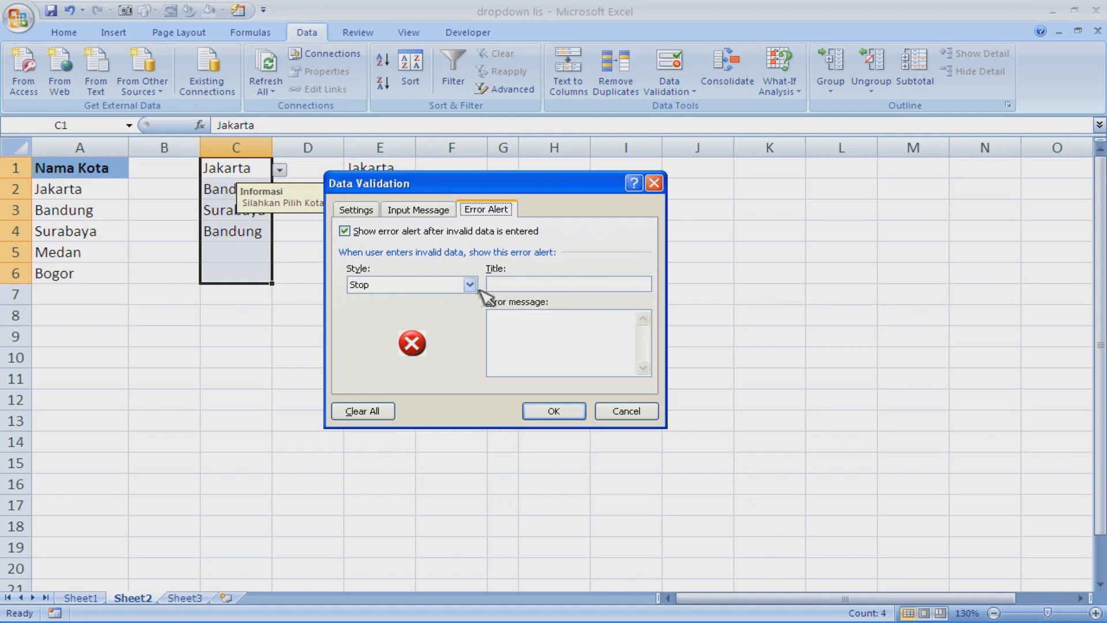
click(474, 286)
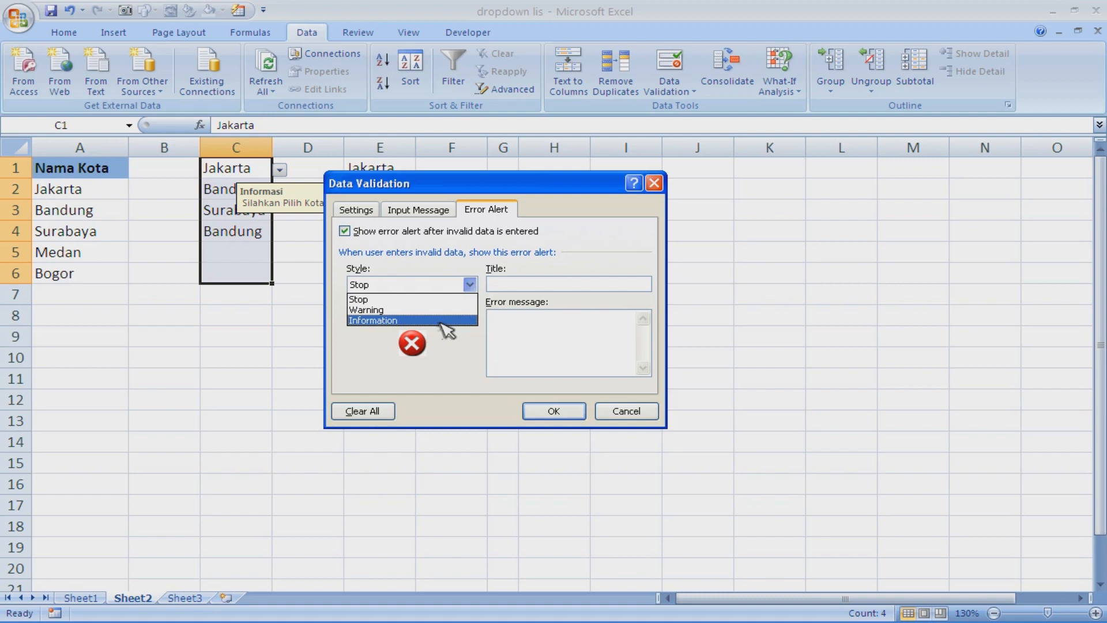
click(397, 321)
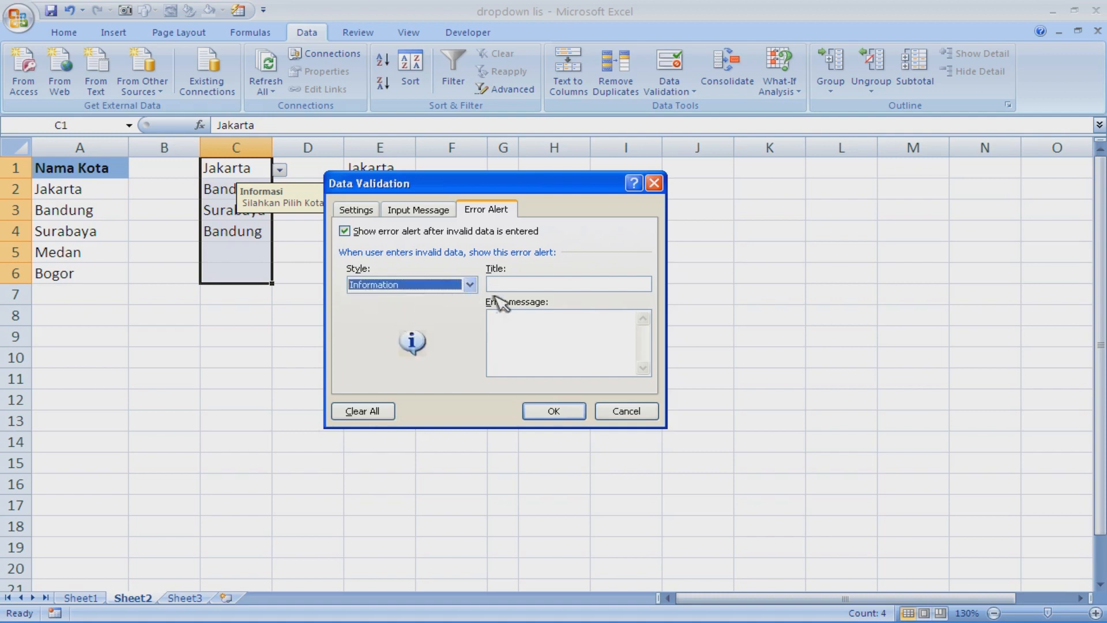
click(529, 283)
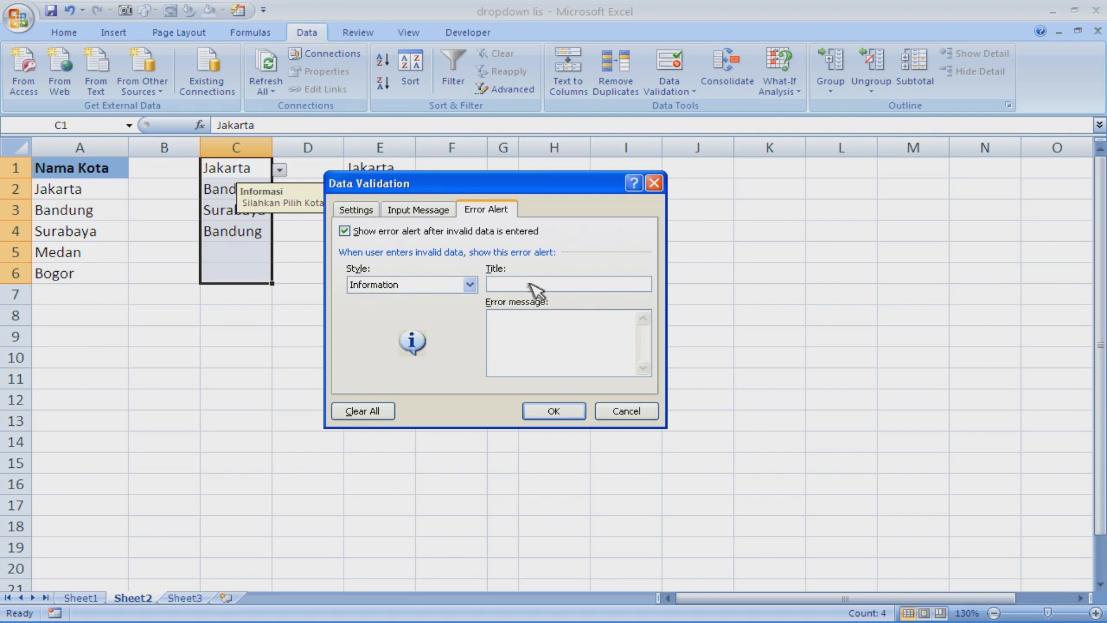
text(Pesan)
click(537, 323)
text(Silahka)
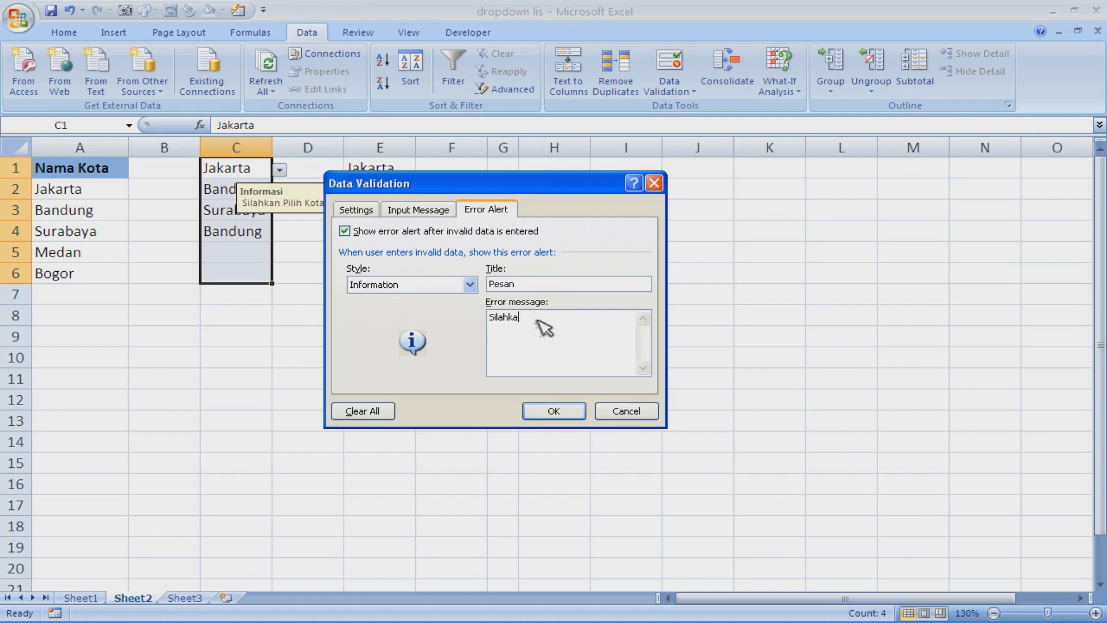
text(n Pilih Kota, Jangan Ketik Manual)
click(556, 411)
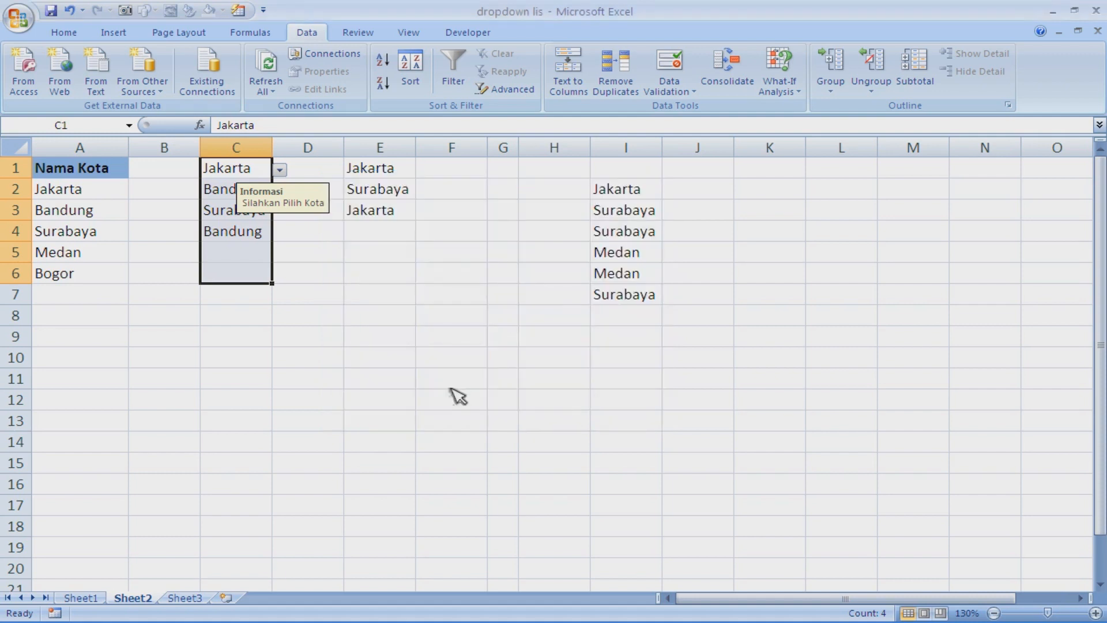
click(451, 388)
- Clear the city entries in cells C4 and C3
click(248, 233)
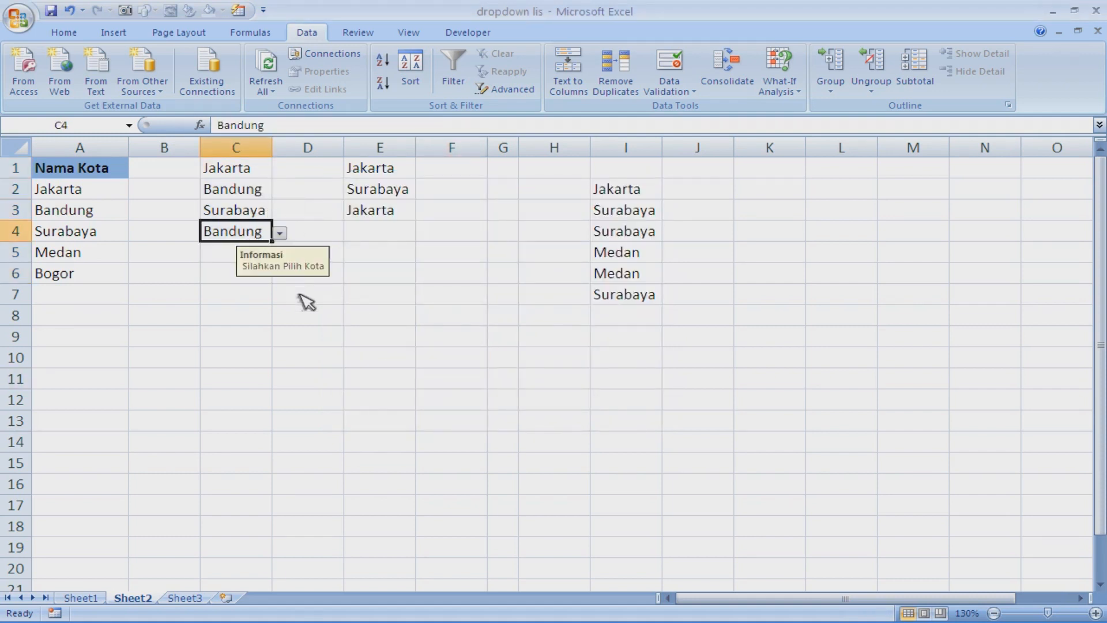
key(Delete)
click(252, 212)
key(Delete)
click(286, 309)
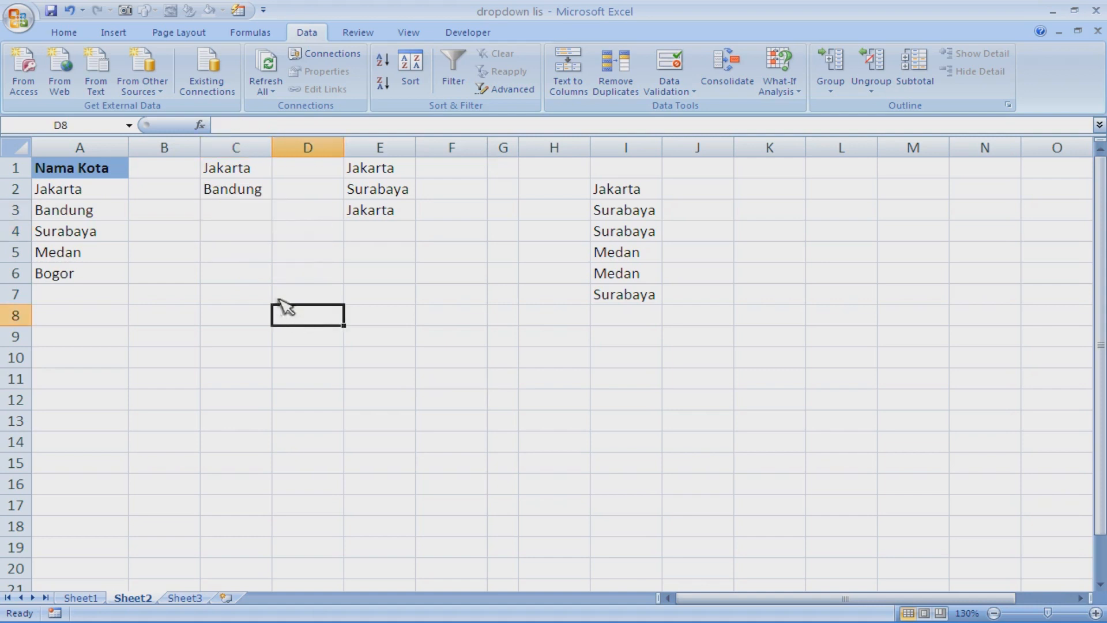
- Test the Information alert by entering 12 in C3 and accepting the entry
click(253, 212)
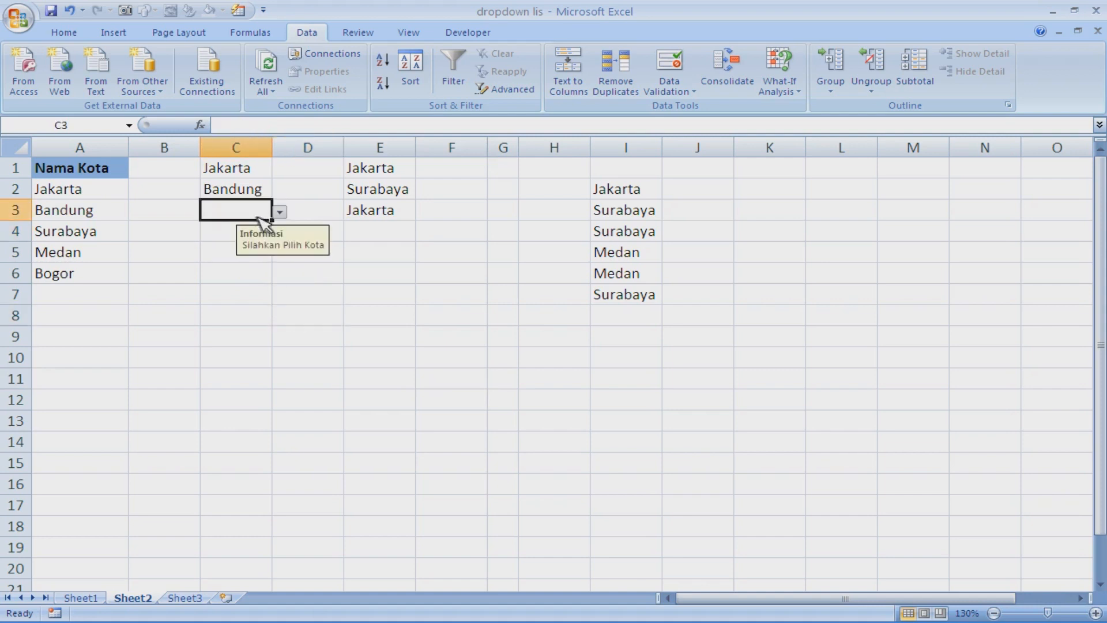
text(12)
key(Return)
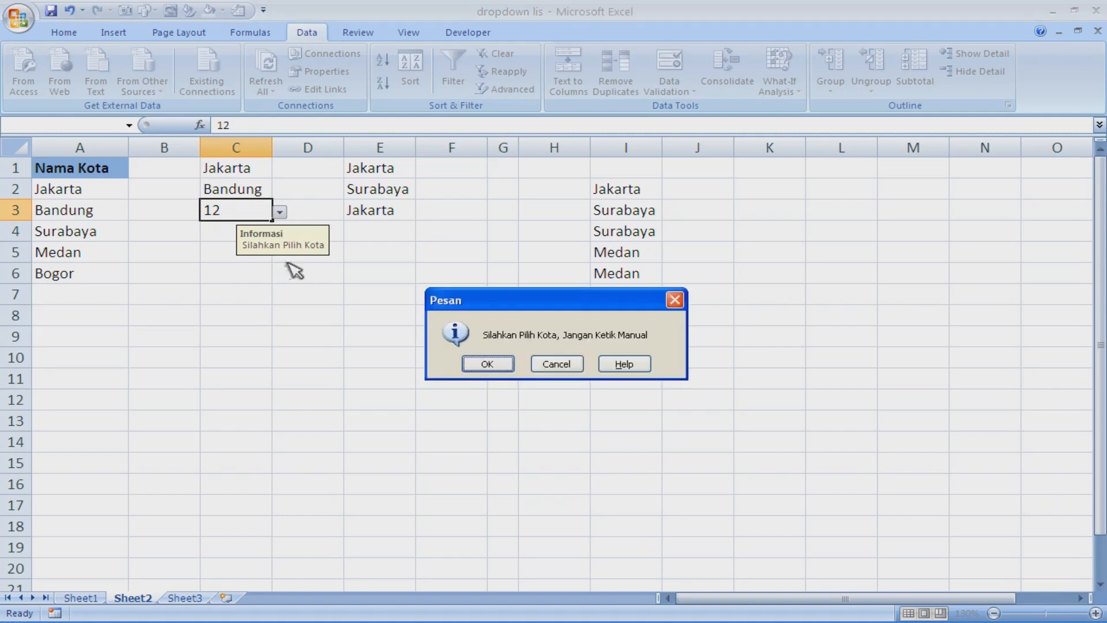
drag(522, 306, 329, 287)
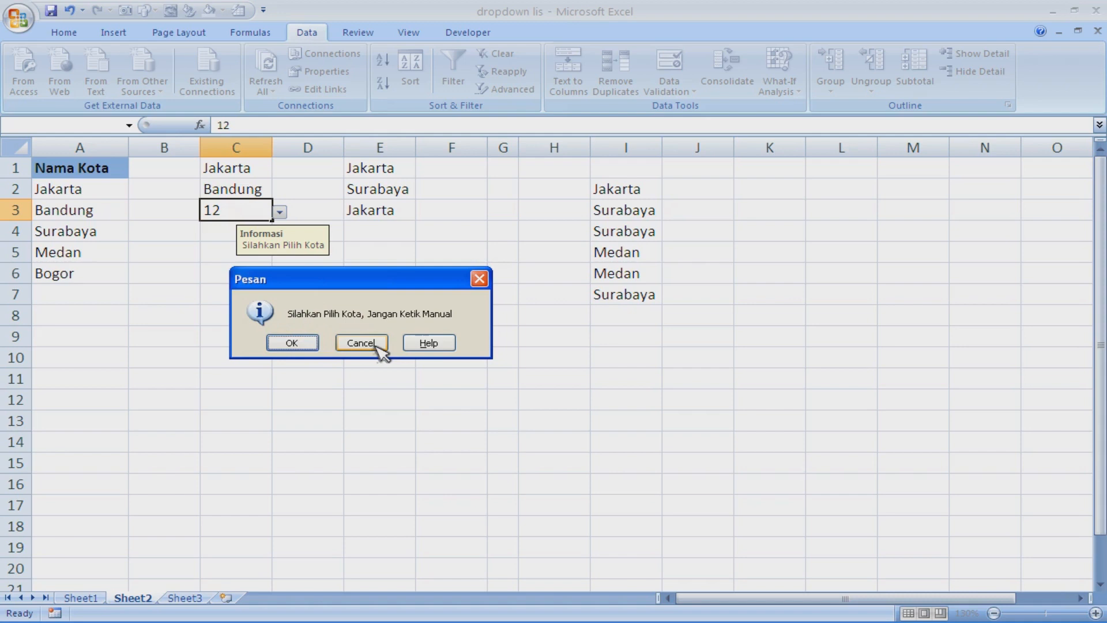
click(297, 344)
click(289, 362)
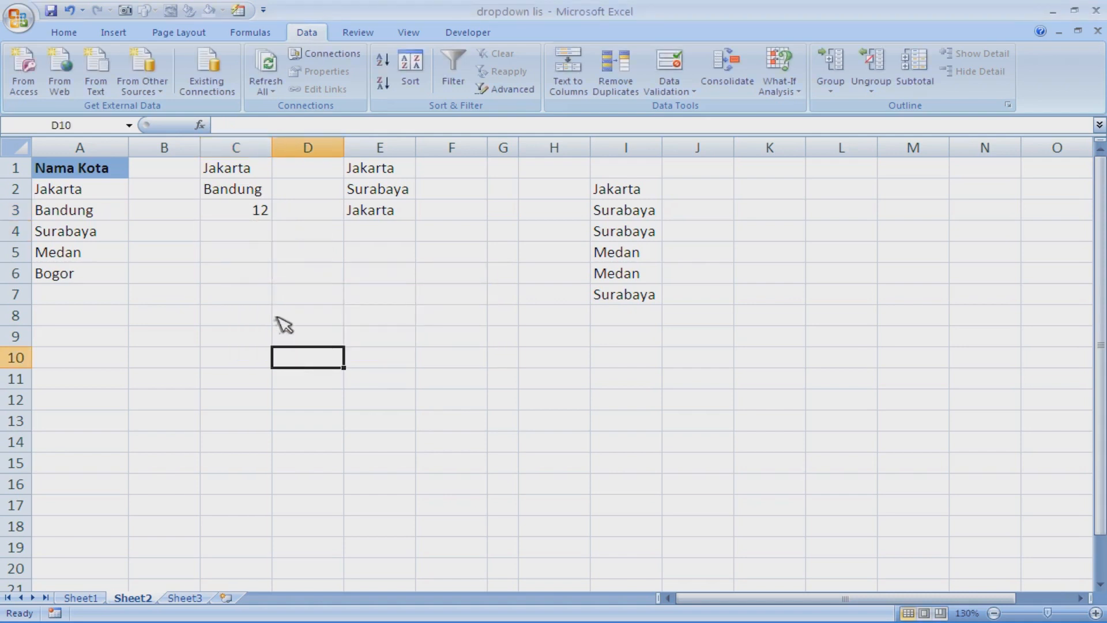
- Change the error alert style of the validation on C1:C6 to Warning
click(249, 219)
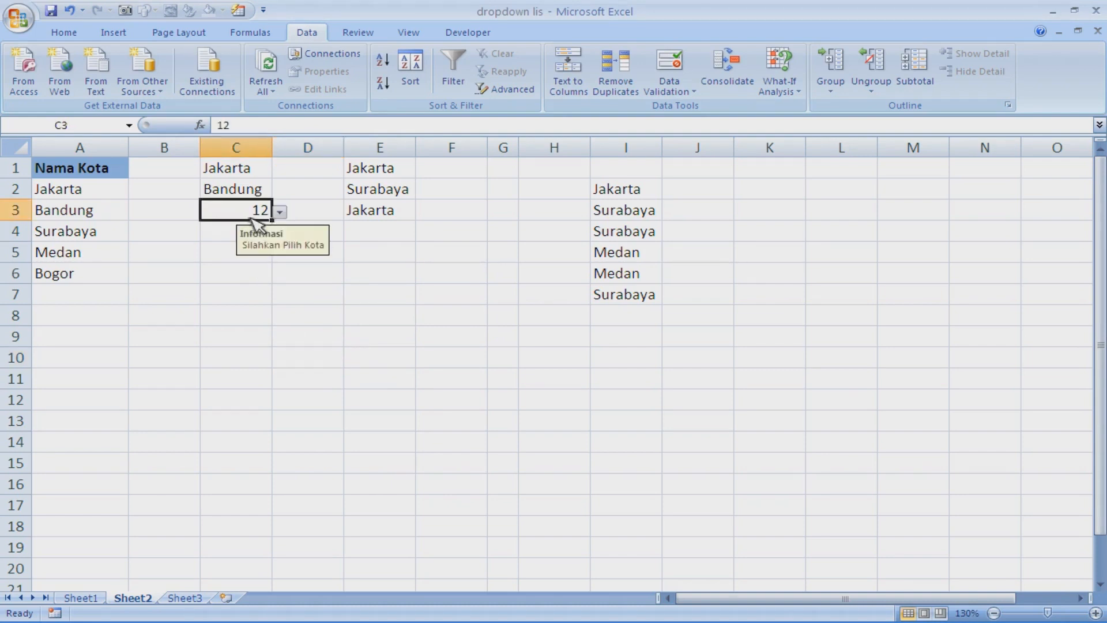
drag(248, 173, 254, 277)
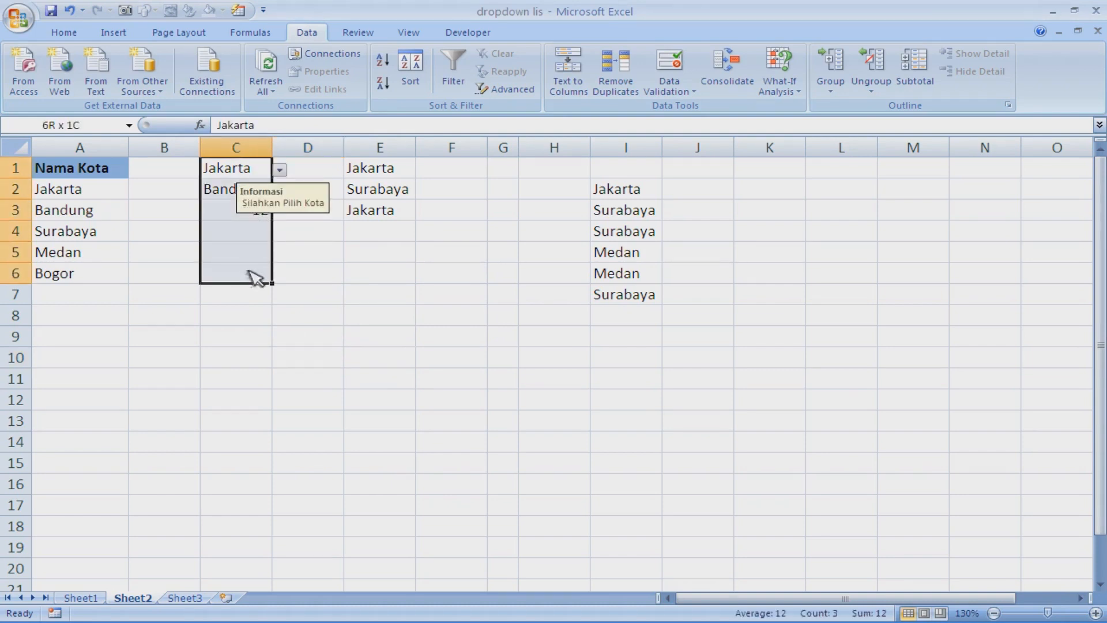
click(688, 92)
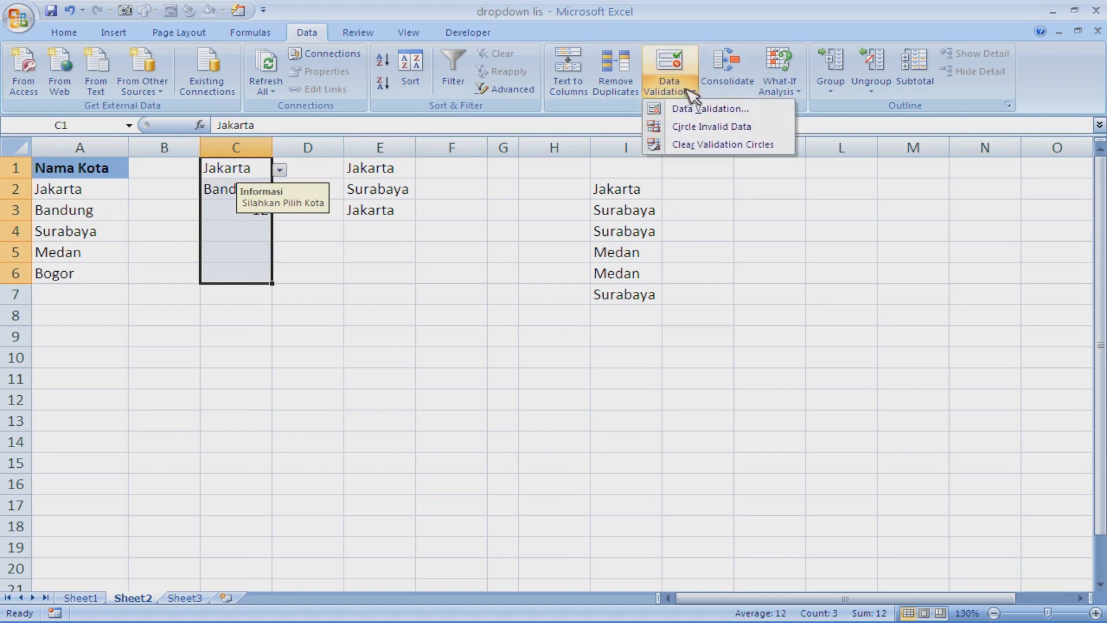
click(709, 108)
click(469, 285)
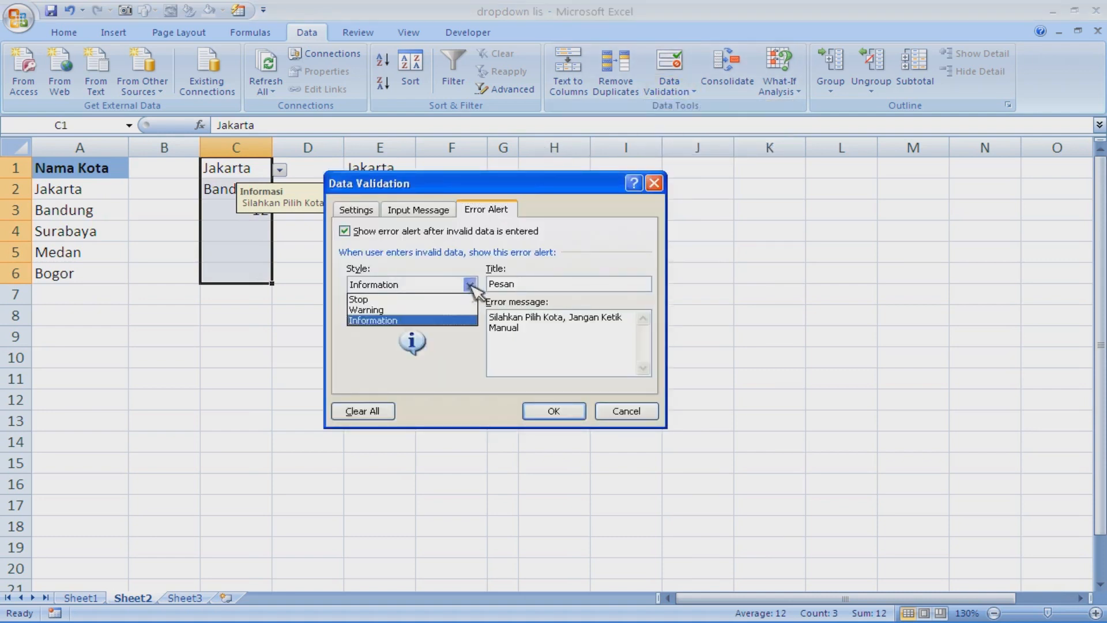
click(468, 309)
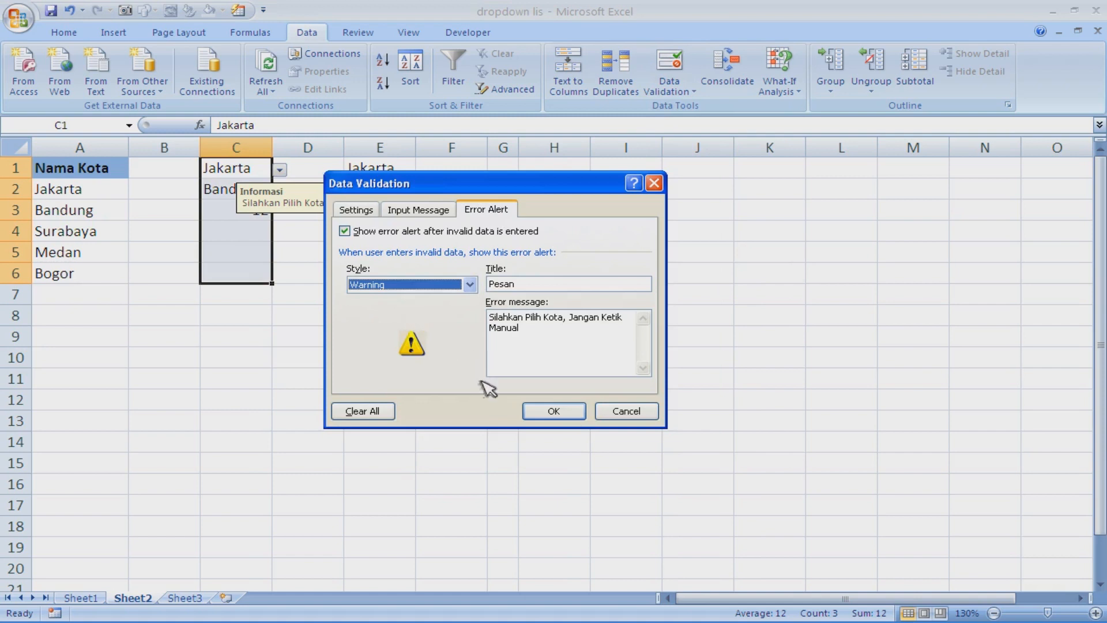
click(438, 400)
- Clear C3, test the Warning alert there with the entry po, decline to continue and erase the entry
click(269, 218)
key(Delete)
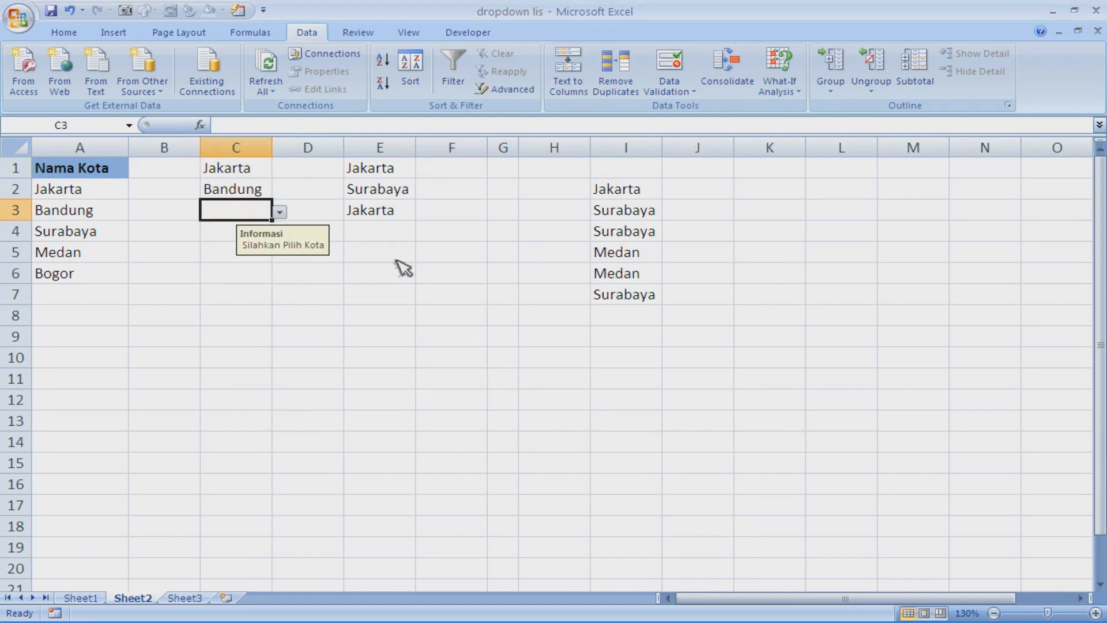
text(po)
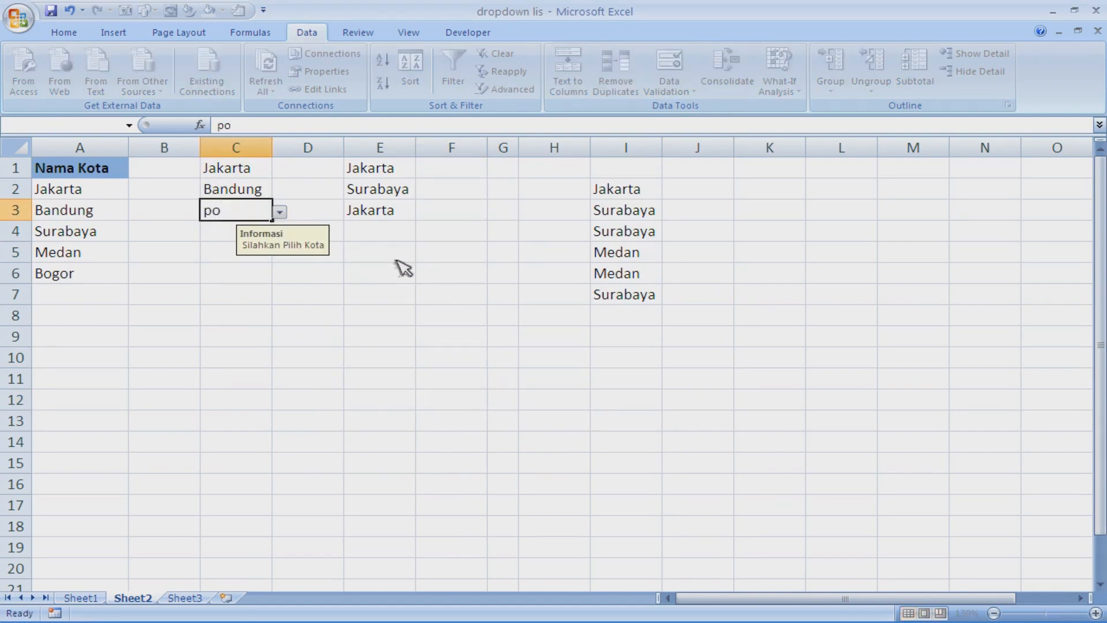
key(Return)
drag(507, 303, 296, 281)
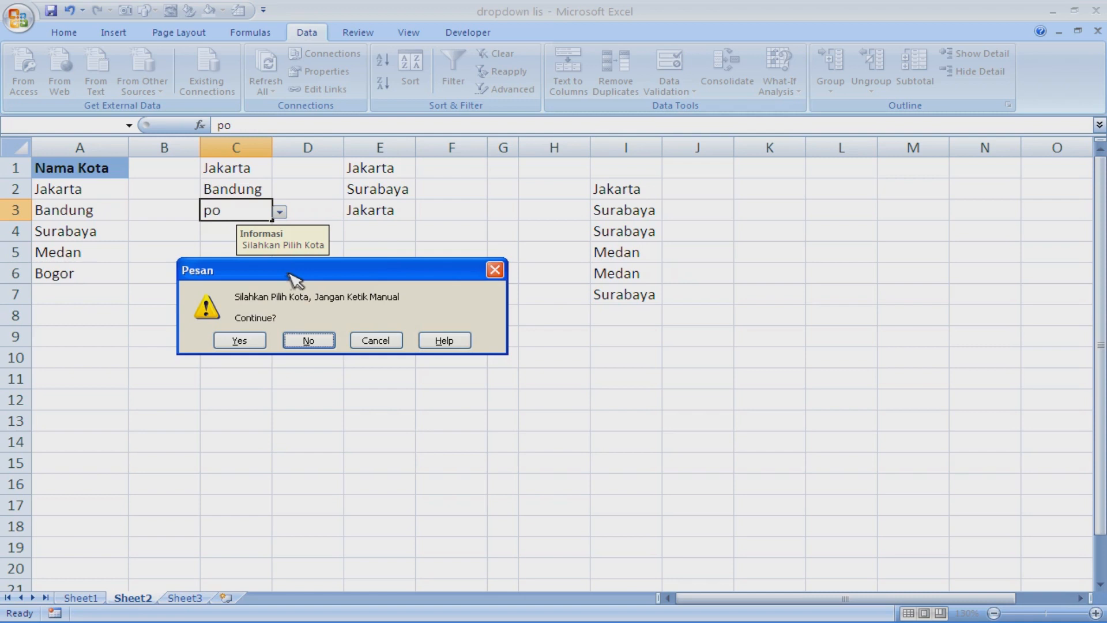
click(310, 339)
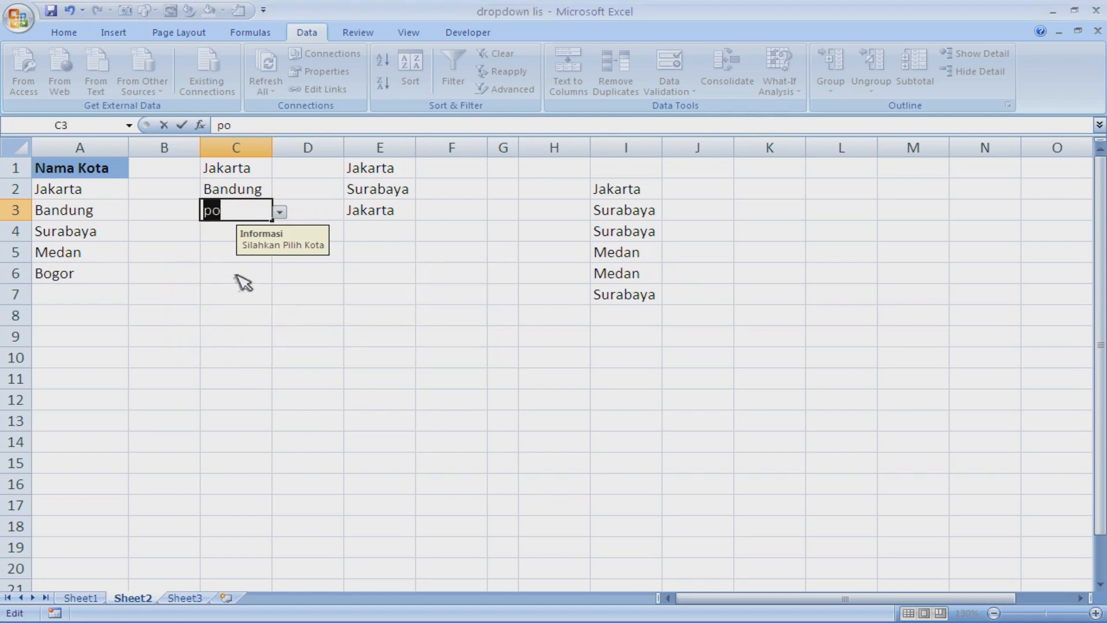
key(BackSpace)
click(375, 311)
- Change the error alert style of the validation on C1:C6 to Stop
click(256, 217)
drag(247, 168, 242, 274)
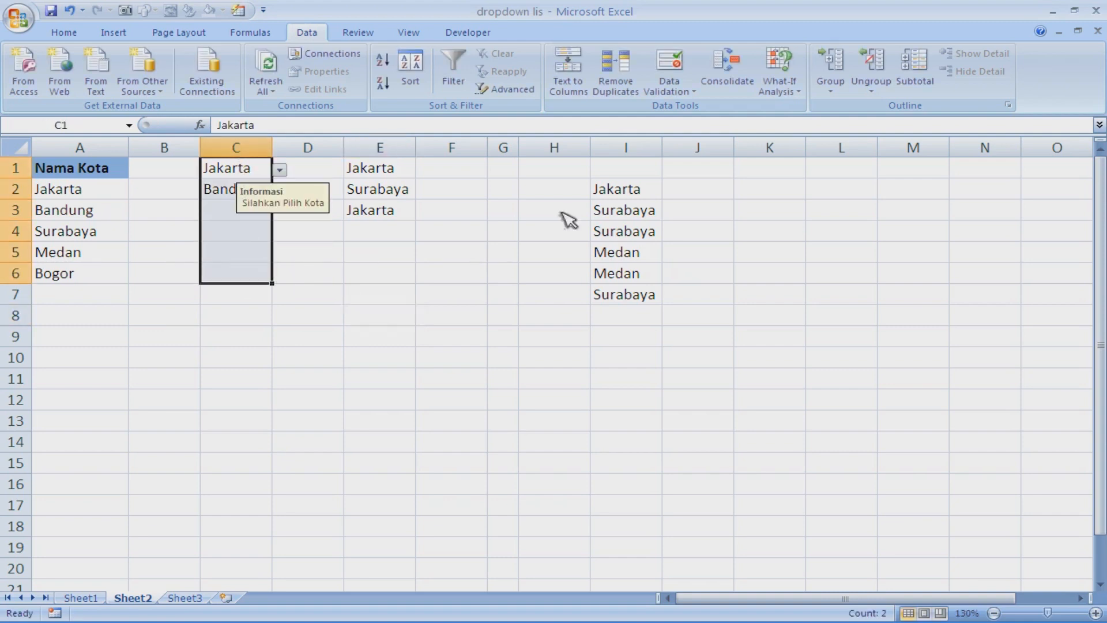
click(692, 91)
click(704, 107)
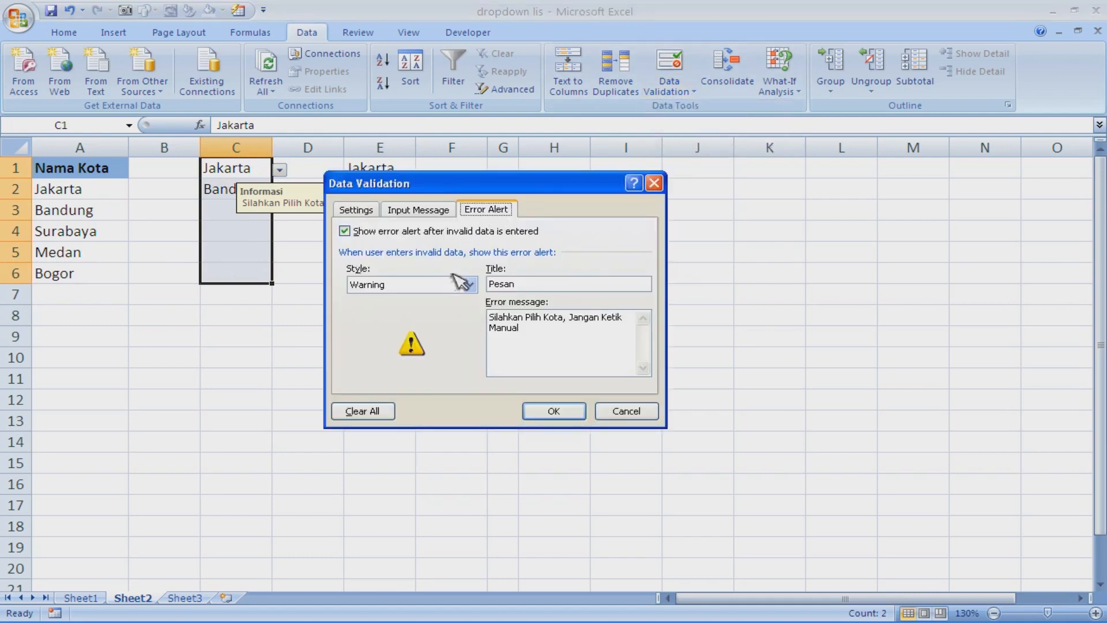
click(469, 285)
click(406, 298)
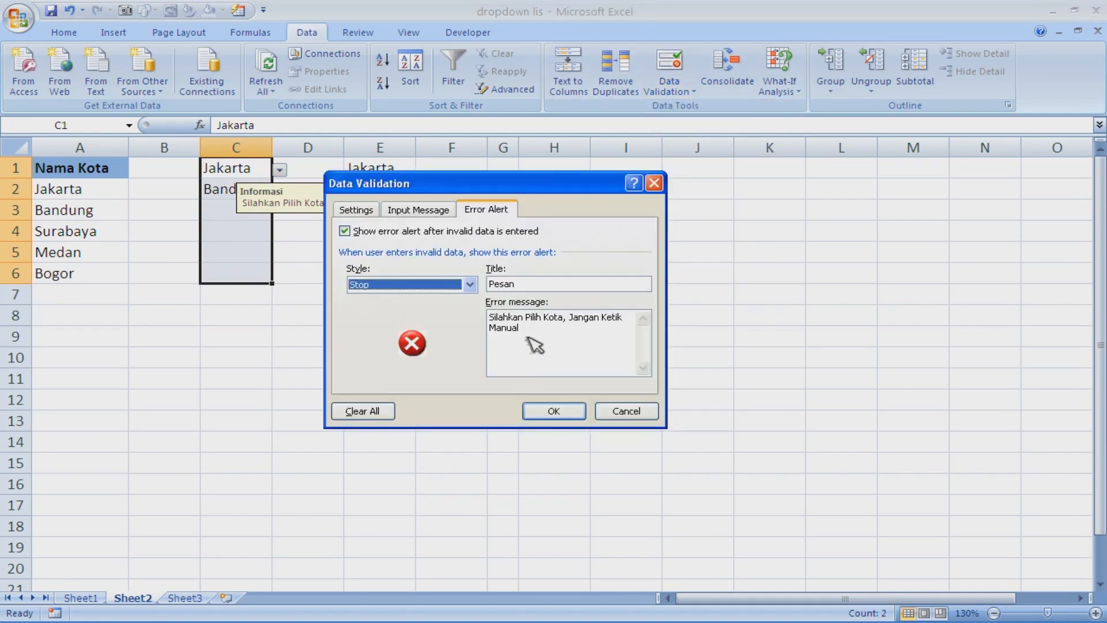
click(560, 413)
click(472, 405)
- View the dropdown choices of C3, then try to enter kuningan there and choose to retry the entry
click(260, 208)
click(280, 212)
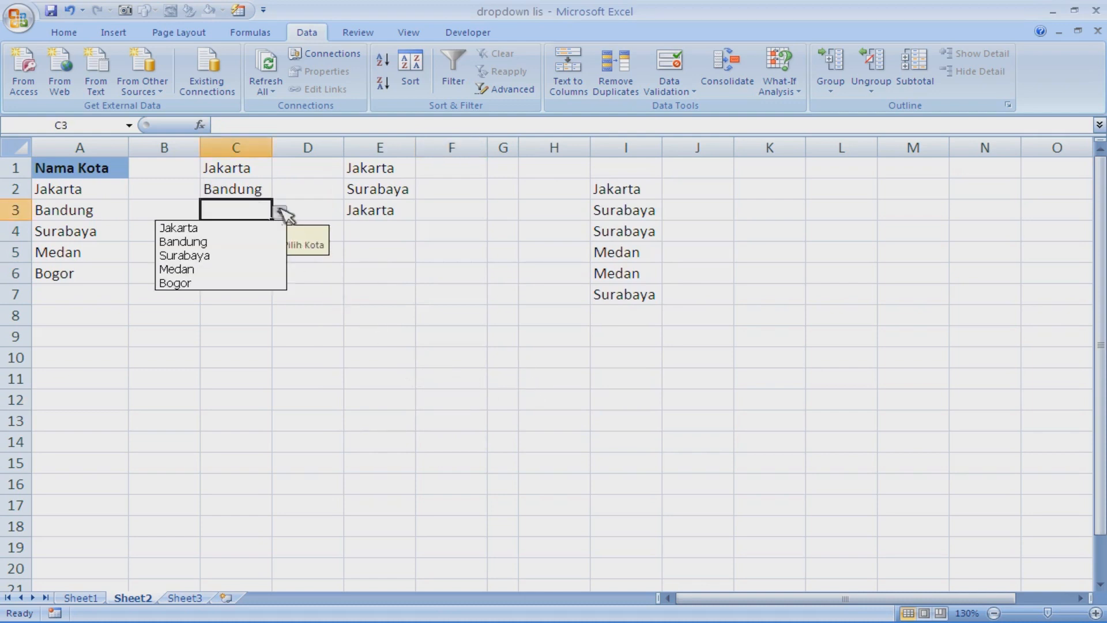
key(Escape)
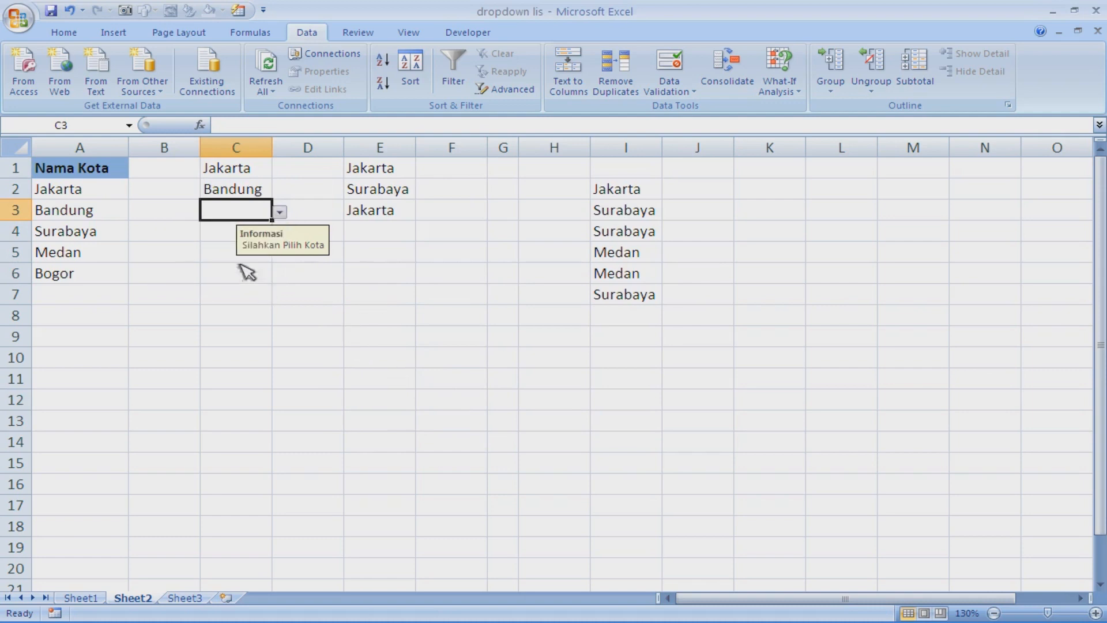
text(kuningan)
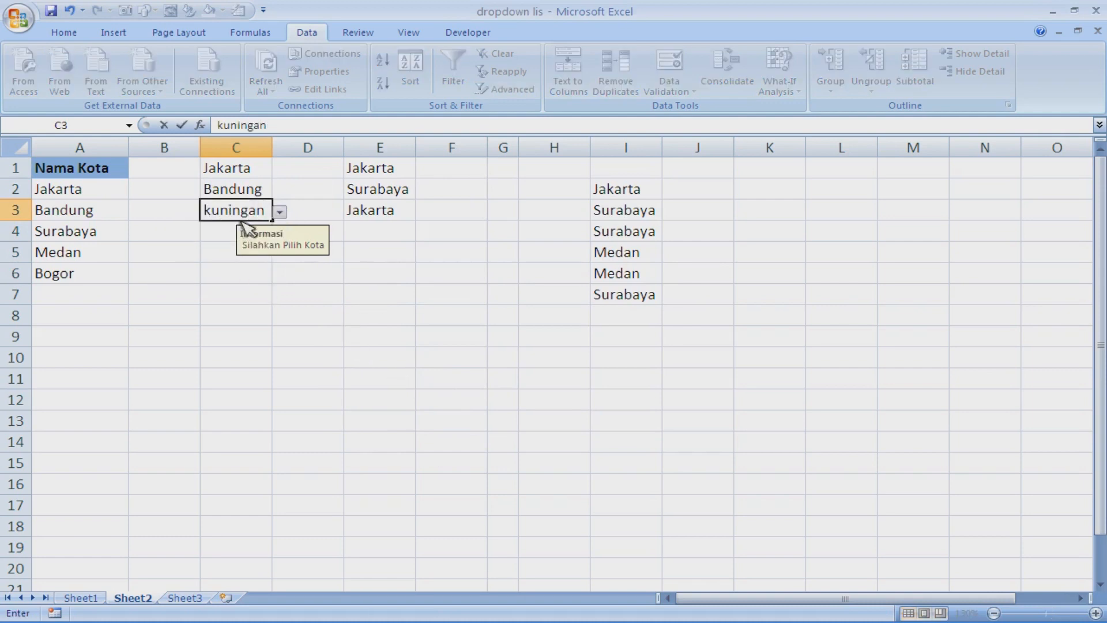
key(Return)
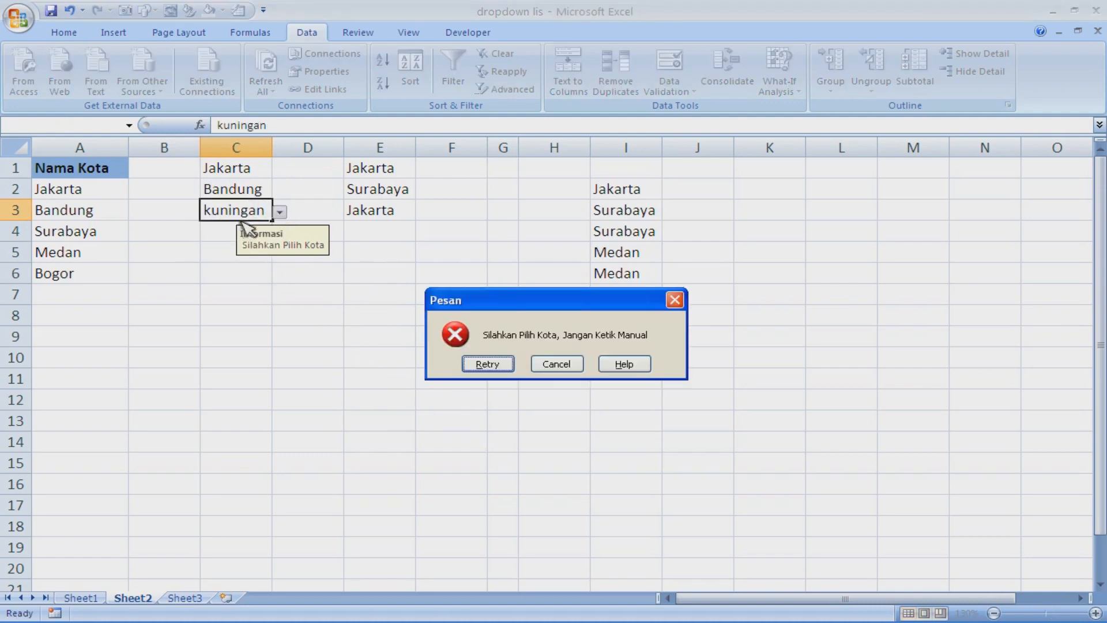
click(500, 364)
click(449, 356)
click(502, 364)
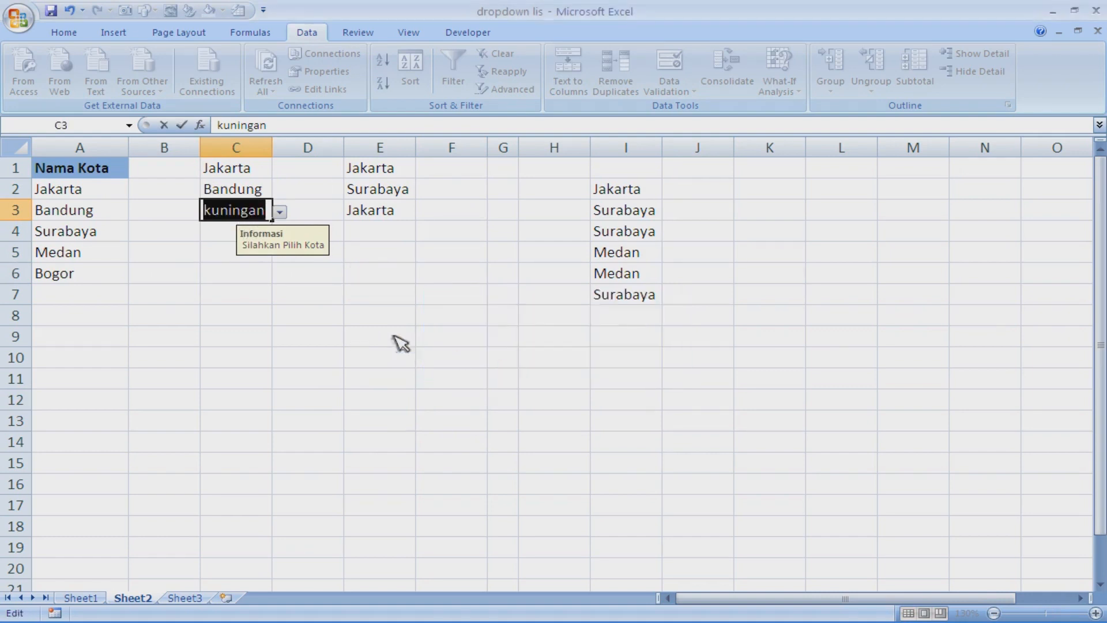
- Submit kuningan in C3 several more times, retrying after the alert, and finally cancel the entry
click(351, 326)
click(501, 363)
click(435, 346)
click(500, 364)
click(425, 346)
click(486, 363)
click(470, 358)
click(561, 364)
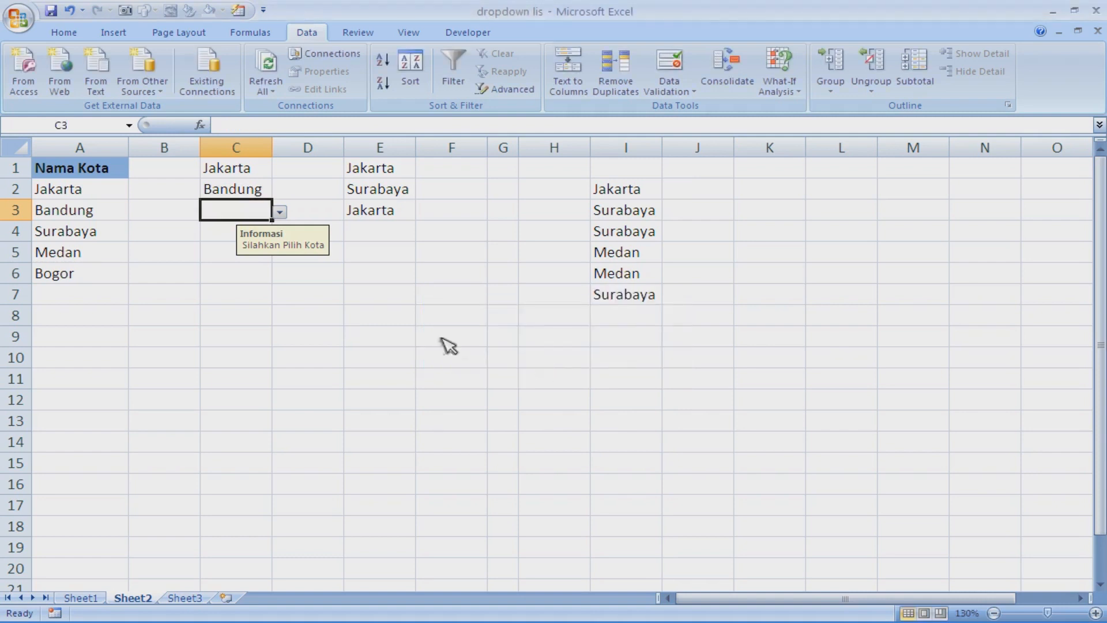
- Use the dropdown lists to fill C3 with Jakarta and C4 with Bandung
click(279, 212)
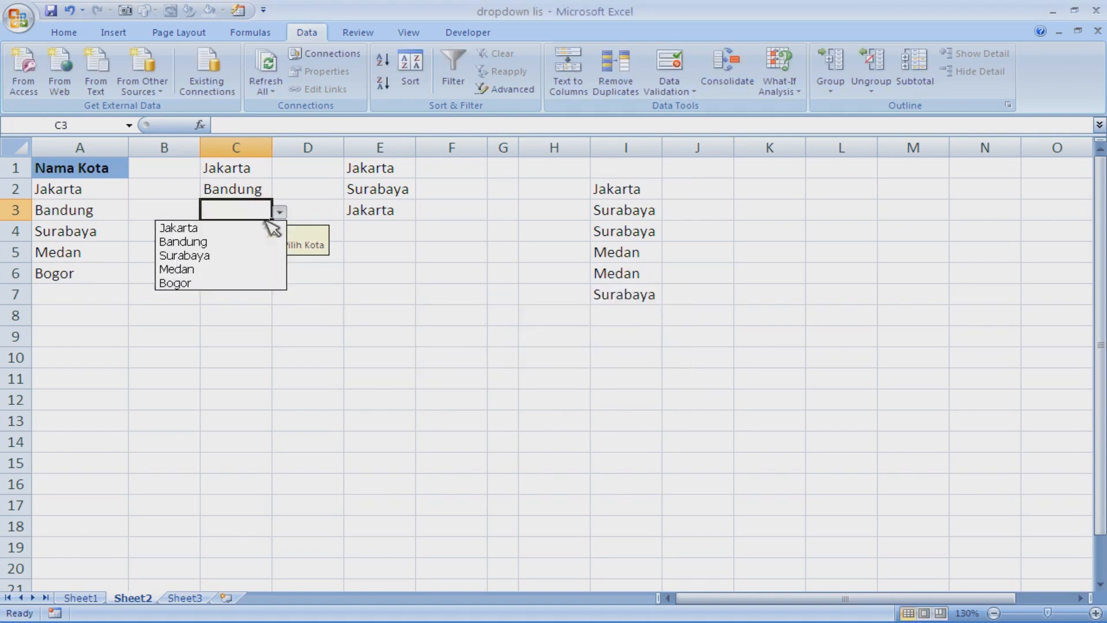
click(259, 230)
click(222, 232)
click(280, 233)
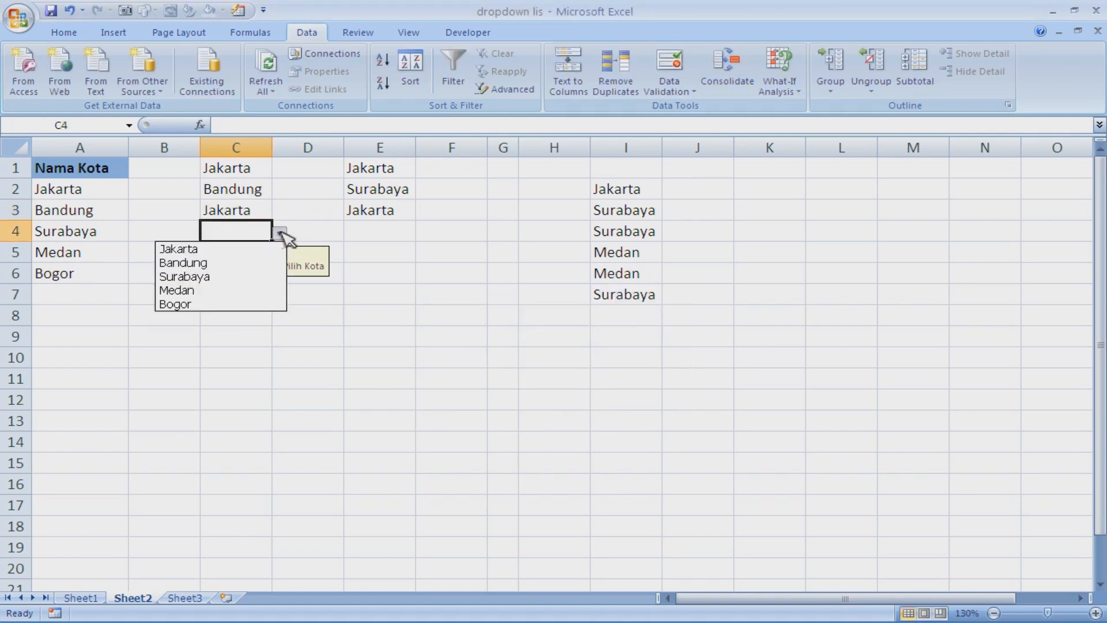
click(222, 261)
- Review the settings, input message and error alert options of the data validation for the empty cell F9
click(479, 341)
click(691, 92)
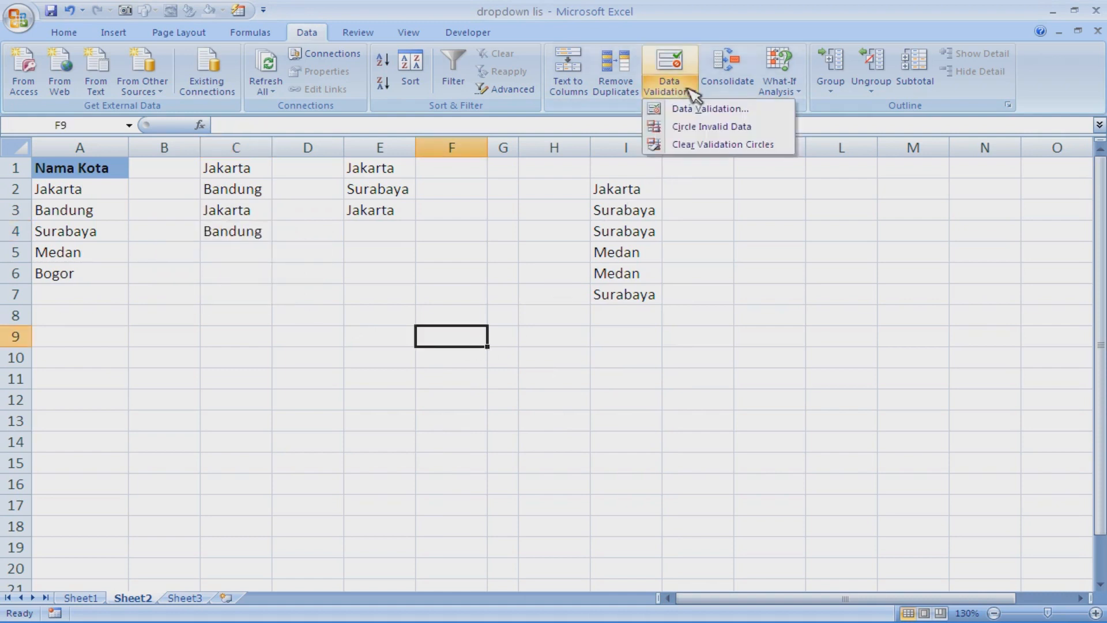
click(700, 112)
click(366, 212)
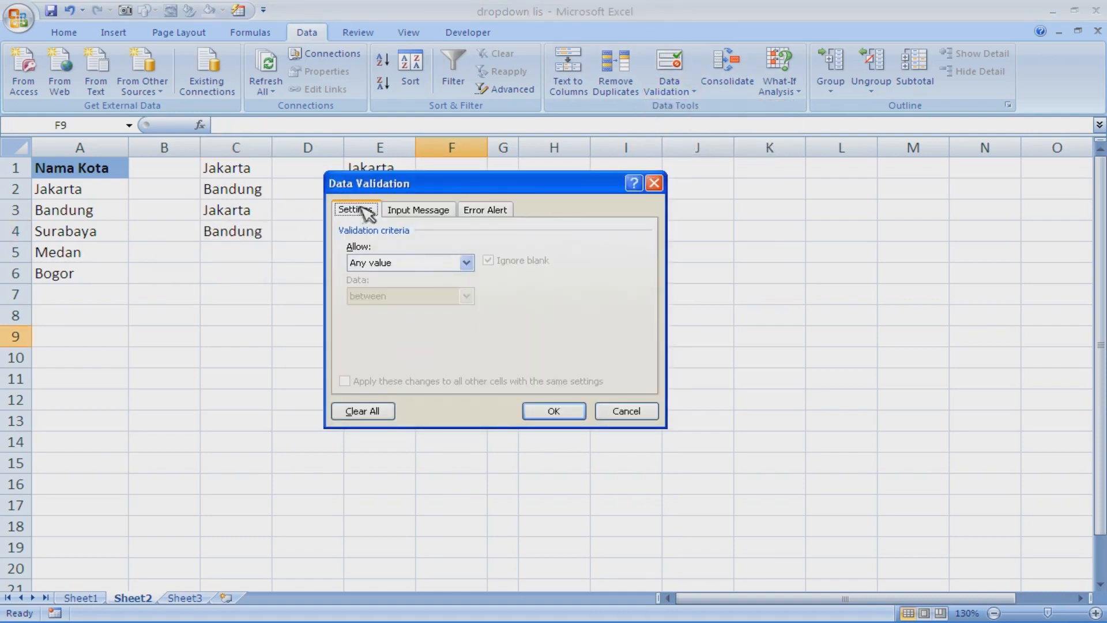
click(430, 210)
click(487, 210)
click(375, 211)
click(410, 212)
click(499, 214)
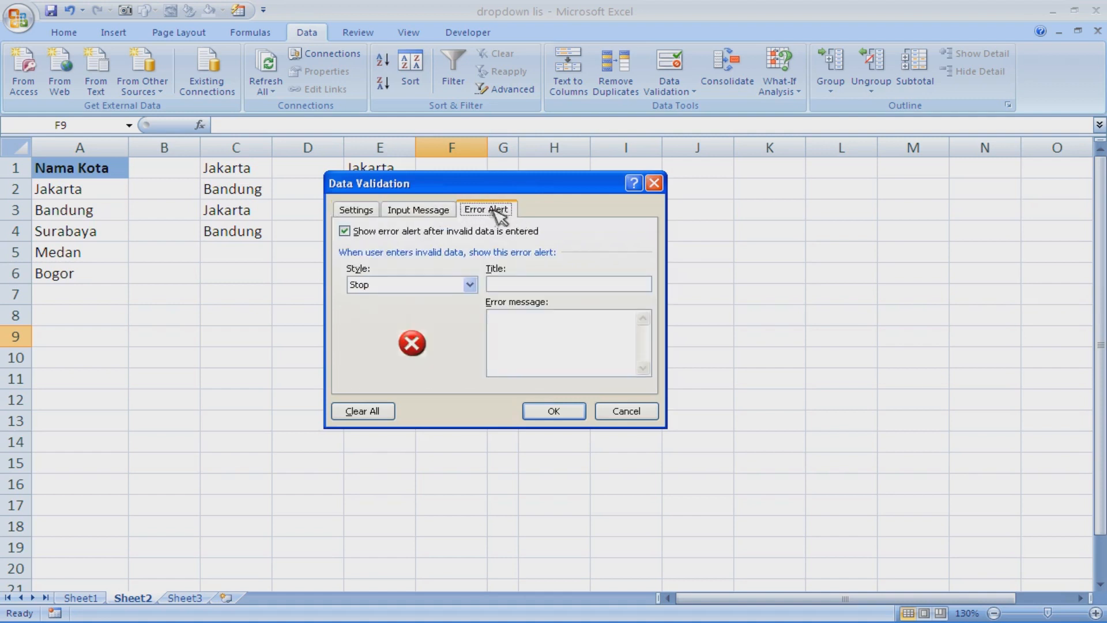
click(363, 212)
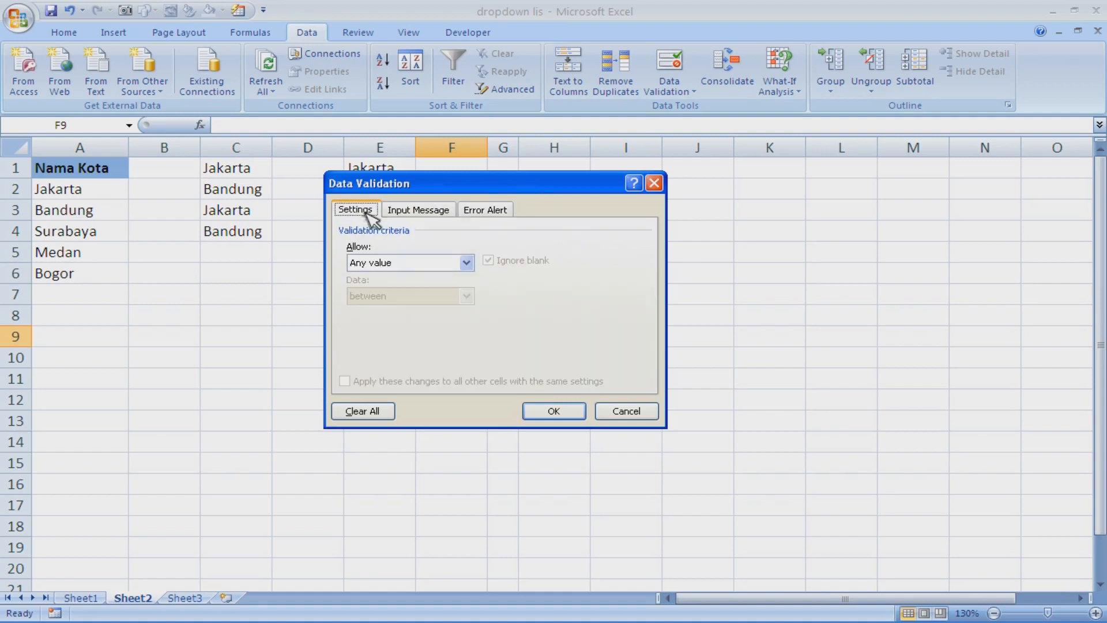
- Set the validation criteria of F9 to List, view the input message options, and discard the changes
click(460, 267)
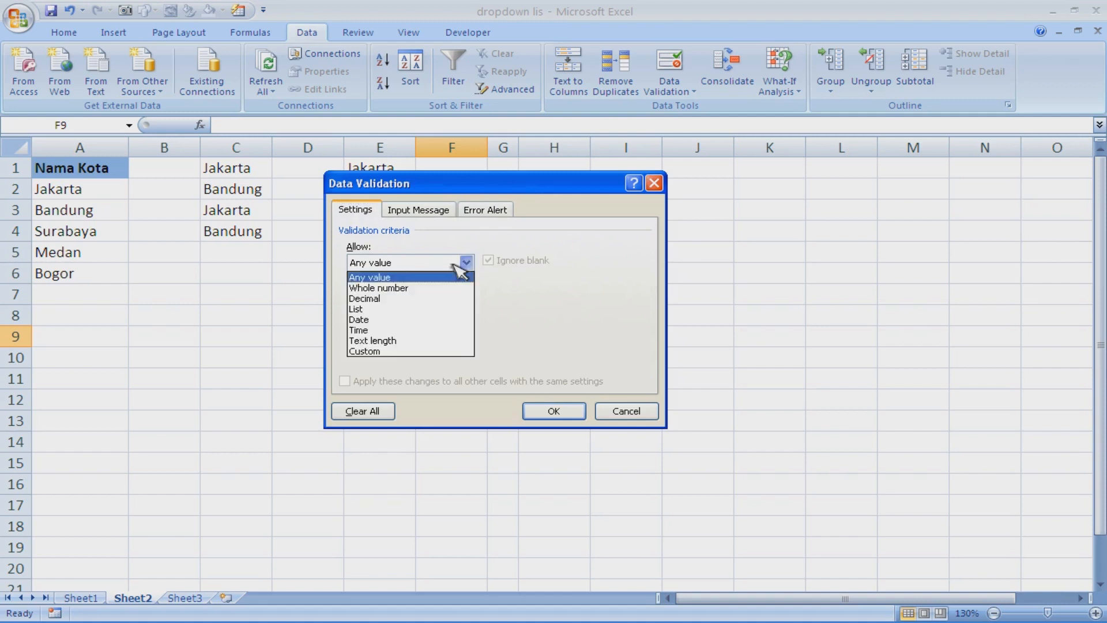
click(443, 309)
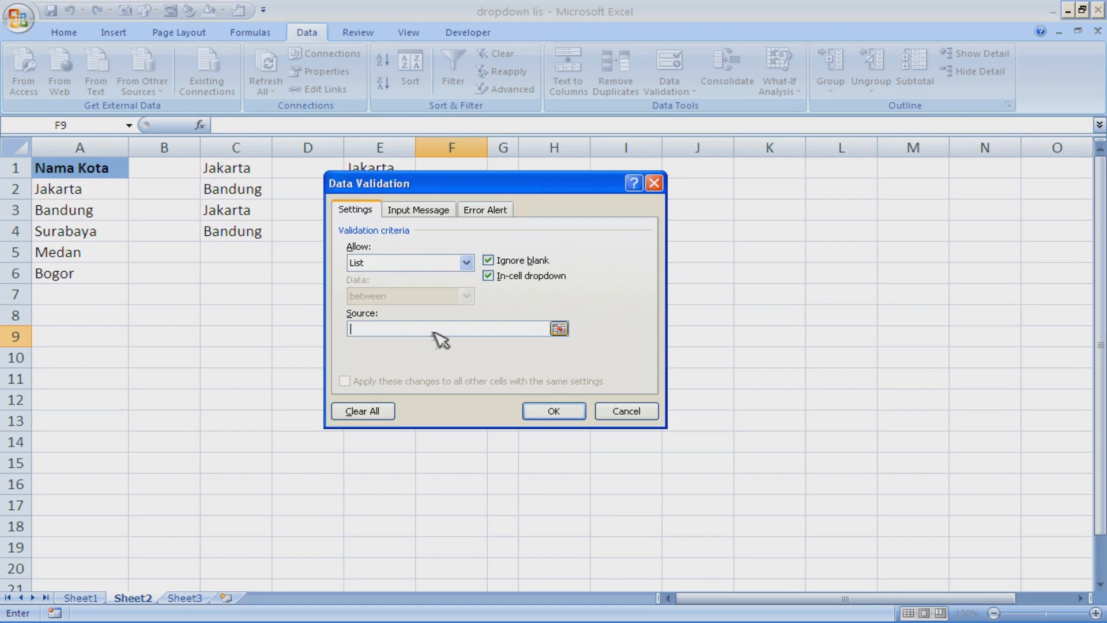
click(426, 211)
click(550, 362)
click(626, 411)
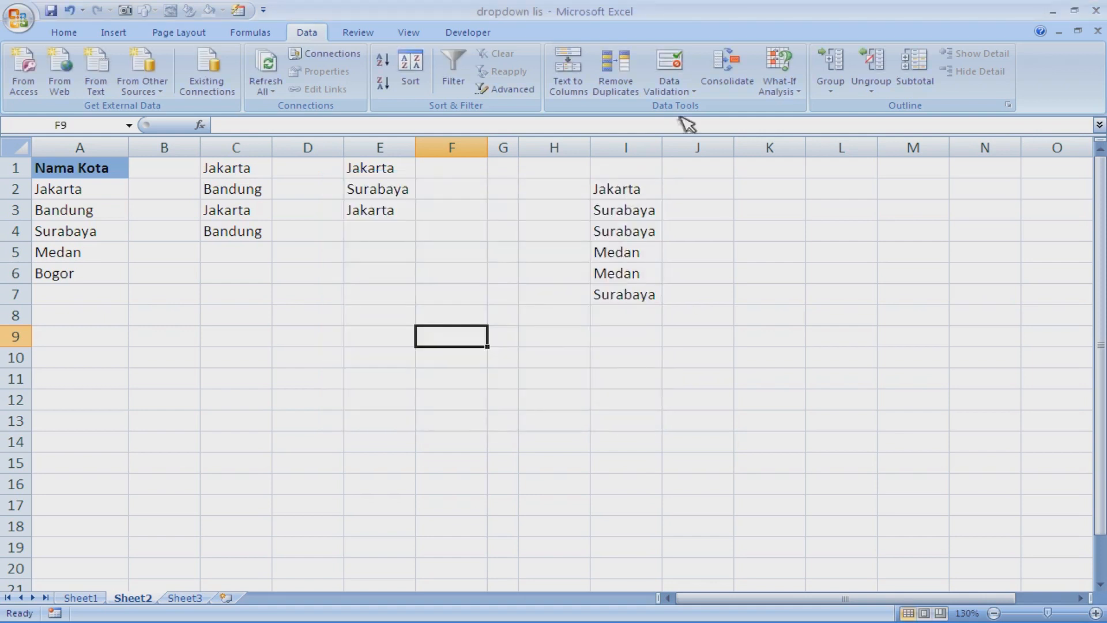
- Reopen the data validation of F9 and examine its input message and error alert options
click(680, 91)
click(684, 109)
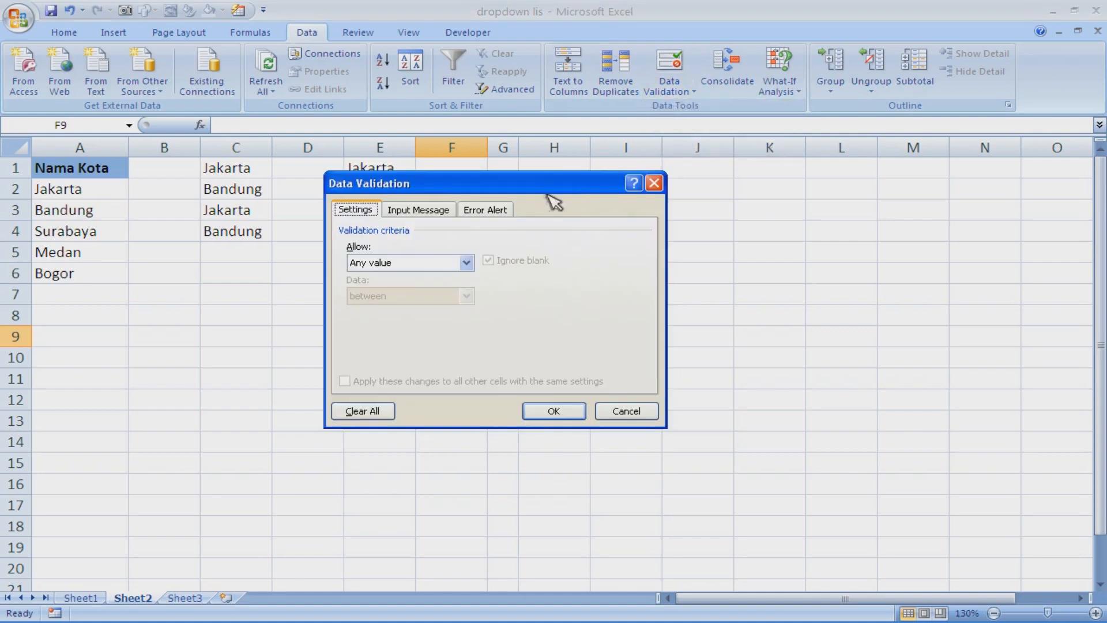
click(427, 211)
click(446, 340)
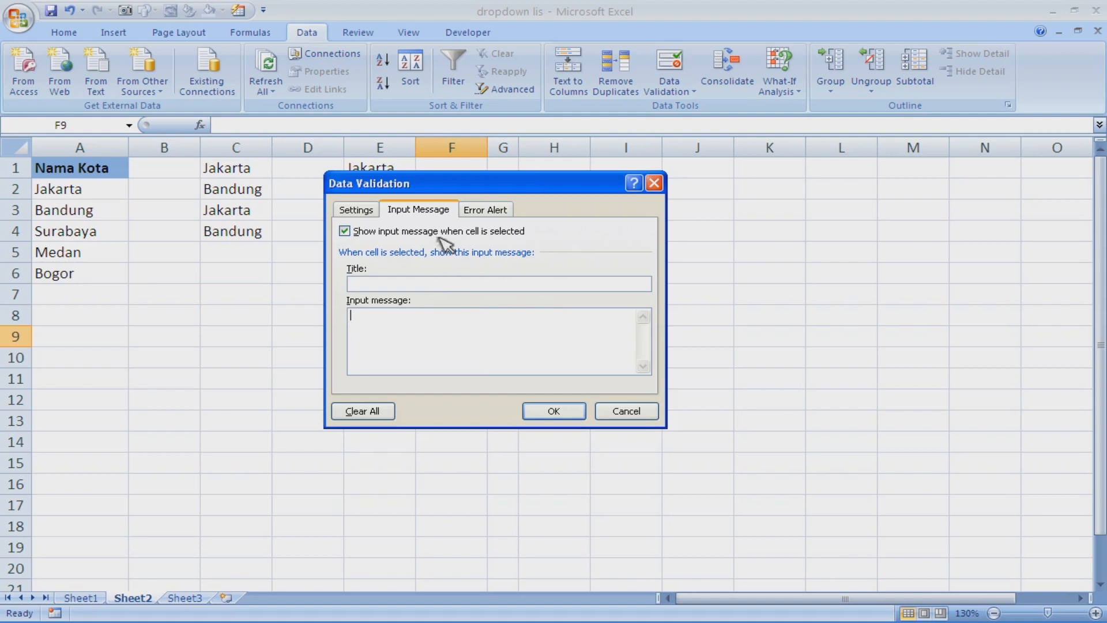
click(479, 213)
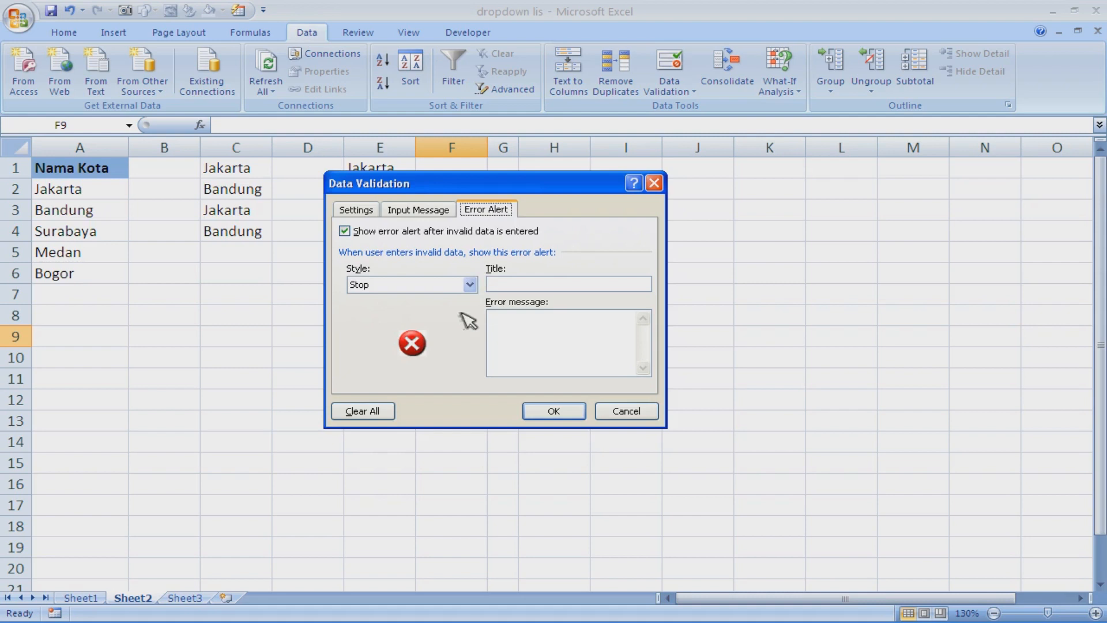
- Try the Information, Warning and Stop error alert styles for F9, then discard the validation changes
click(469, 285)
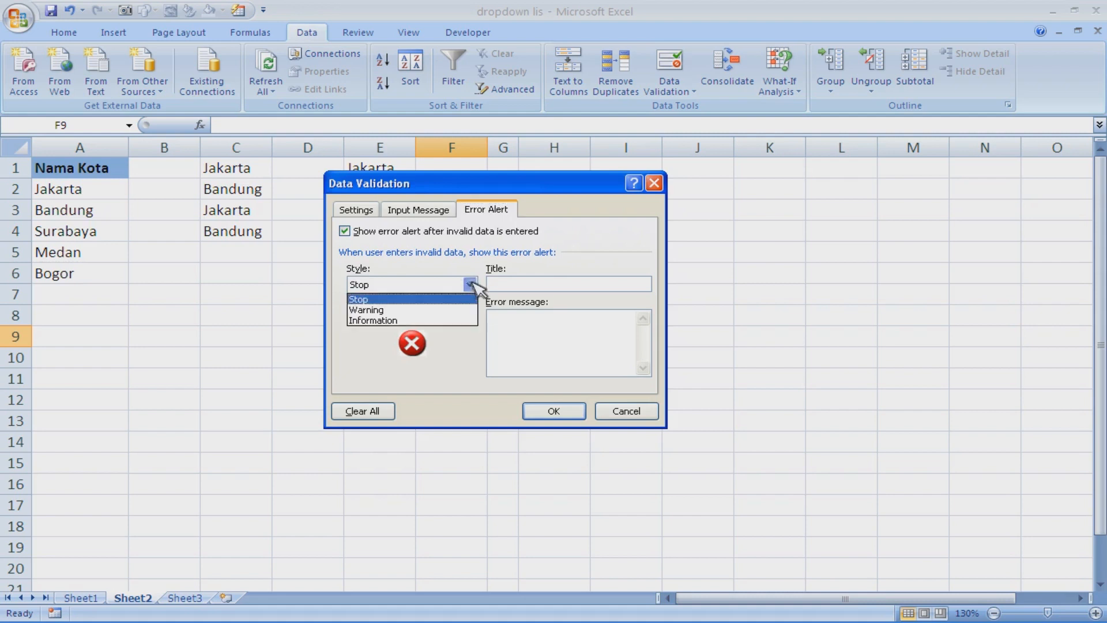
click(422, 318)
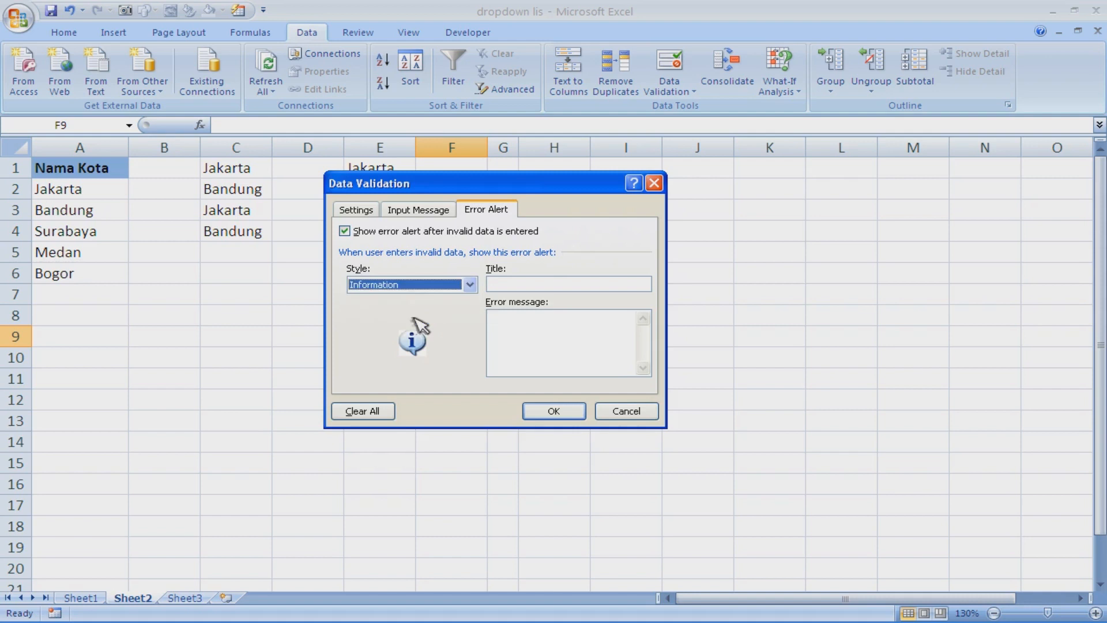
click(470, 284)
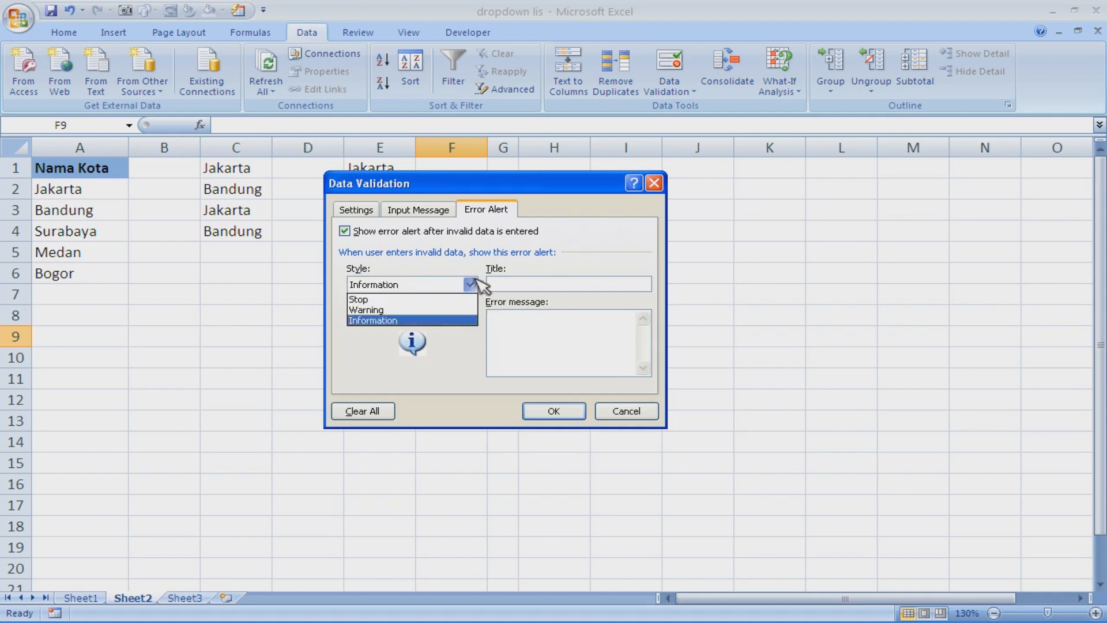
click(445, 306)
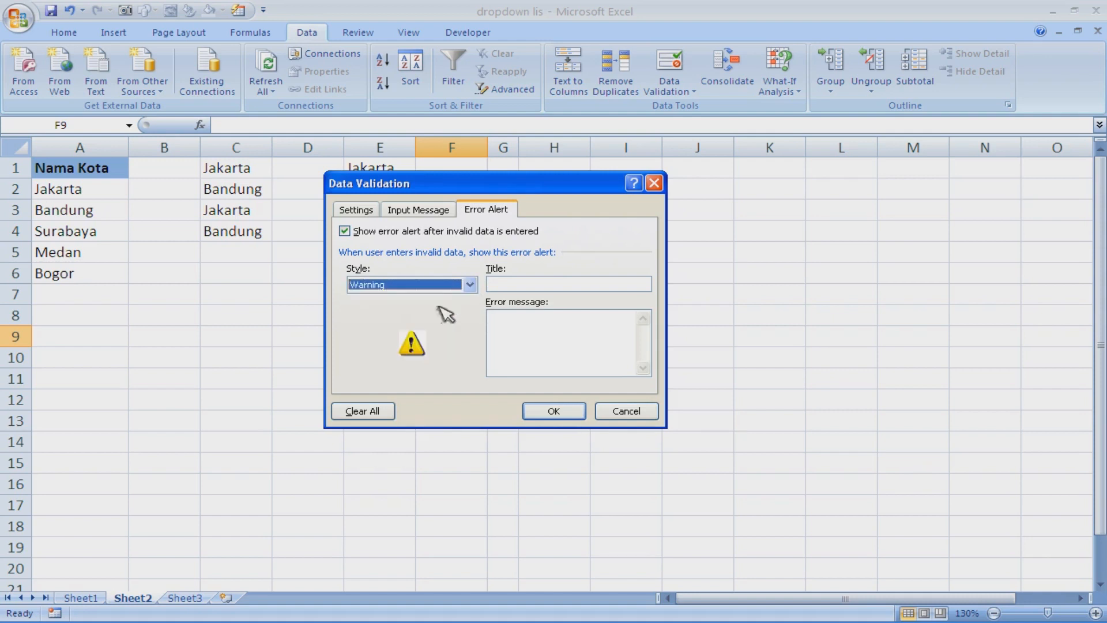
click(470, 284)
click(420, 308)
click(476, 286)
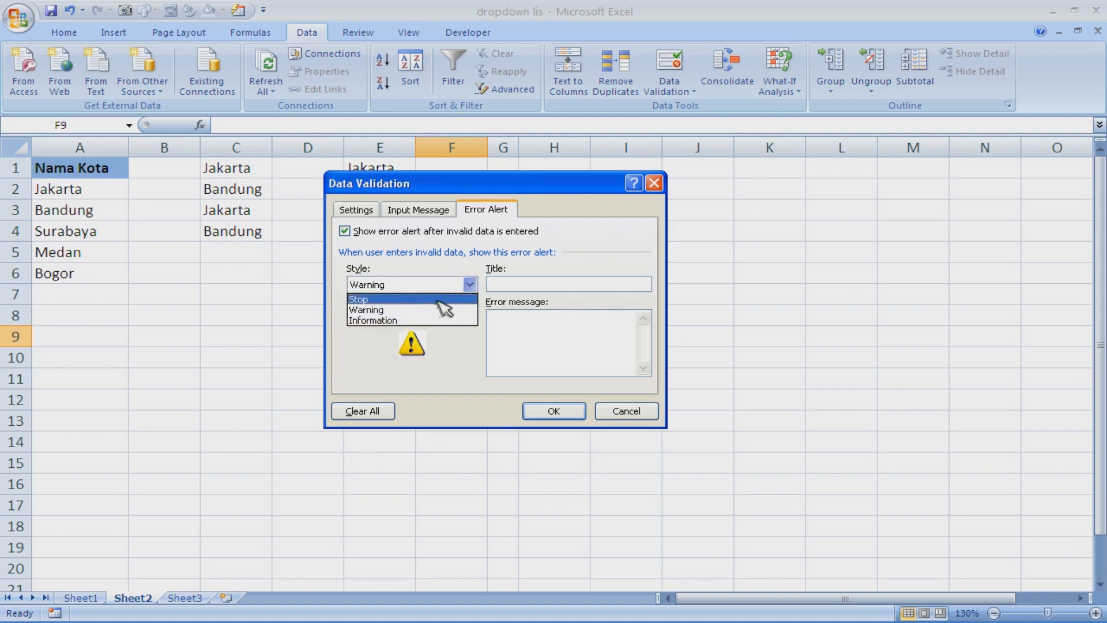
click(426, 298)
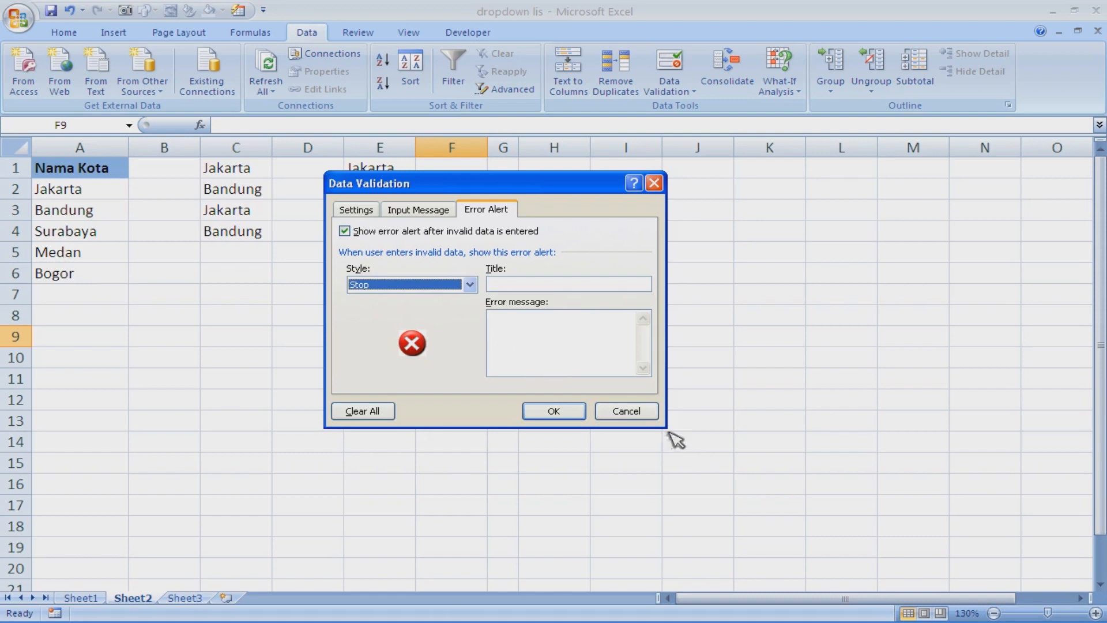
click(639, 414)
- Use the dropdown list of C5 to fill the cell with Jakarta
click(372, 418)
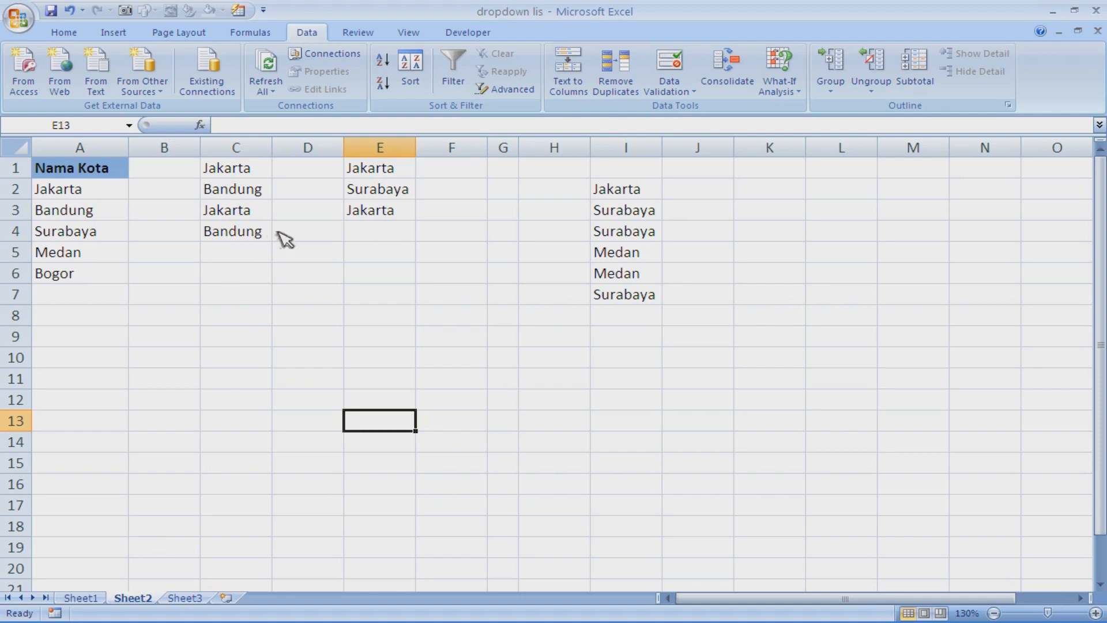
click(257, 252)
click(280, 254)
click(240, 268)
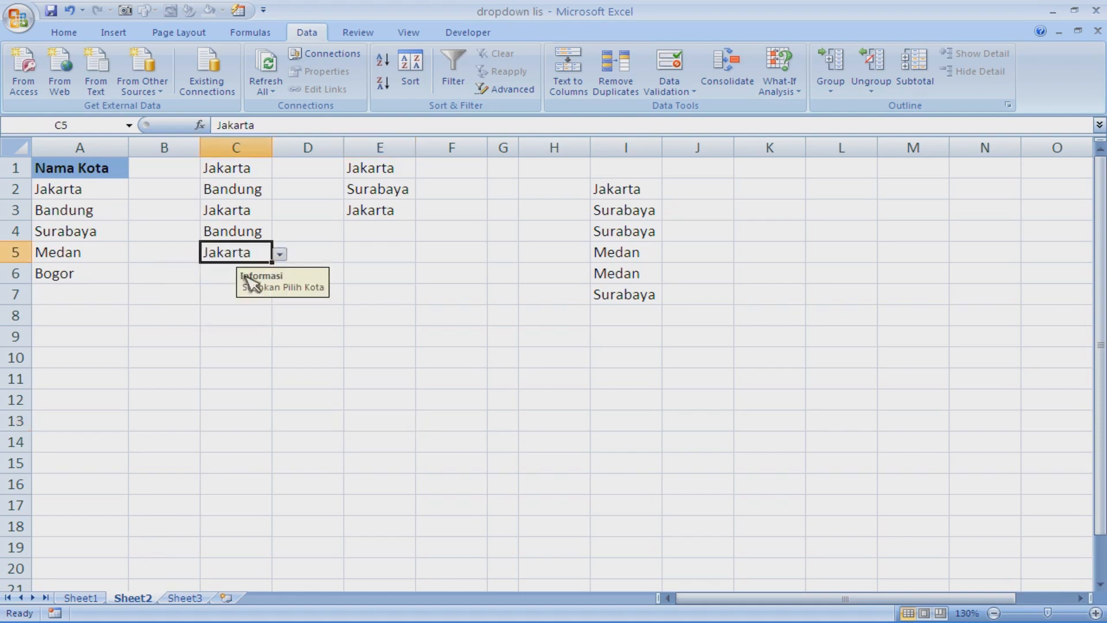
- Change C4 to Bogor using its dropdown list, and select the source cities in A2:A6
click(260, 232)
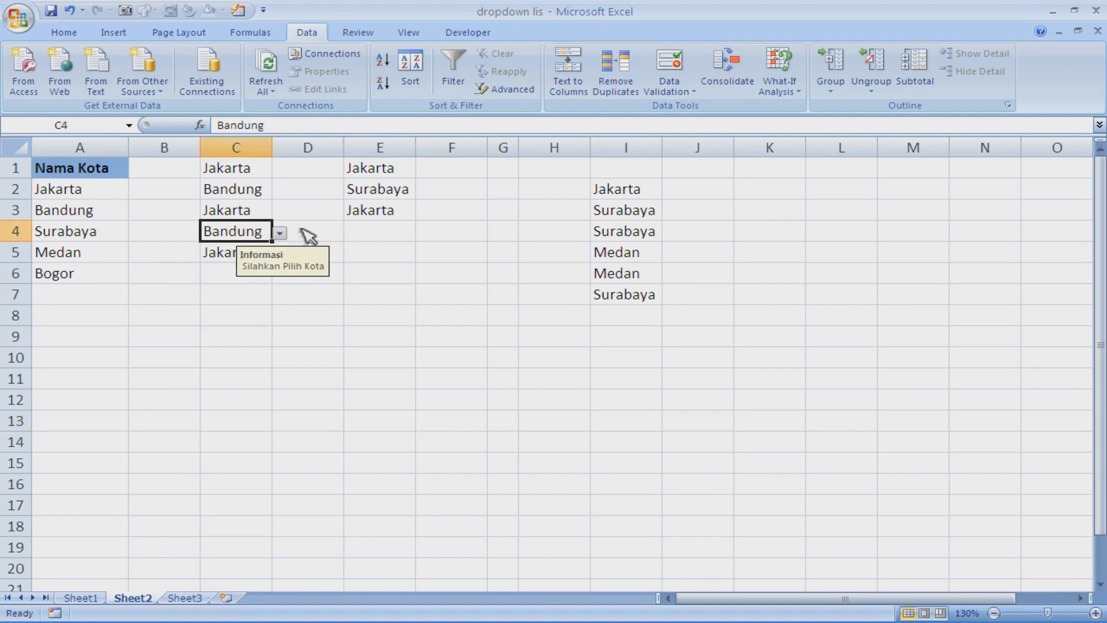
click(280, 232)
click(227, 305)
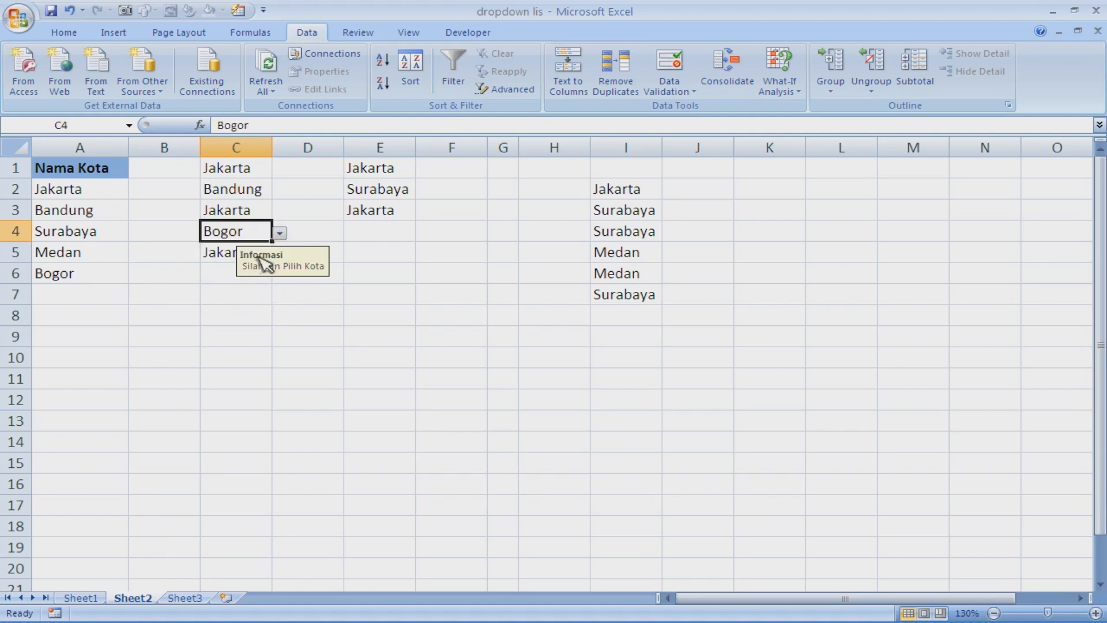
click(279, 232)
click(223, 303)
drag(72, 193, 75, 270)
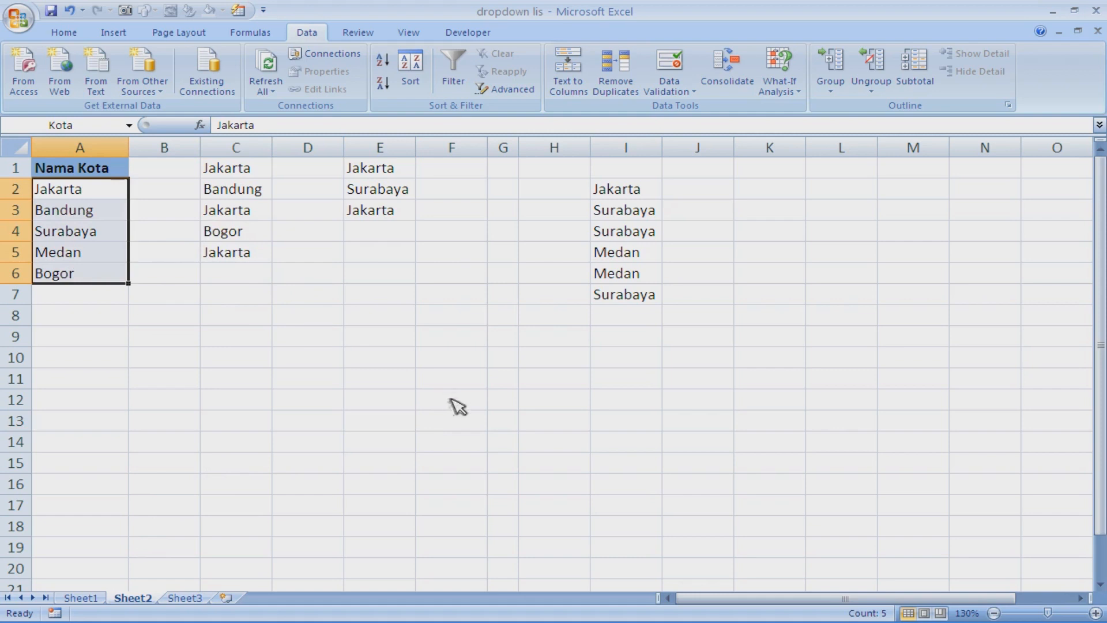